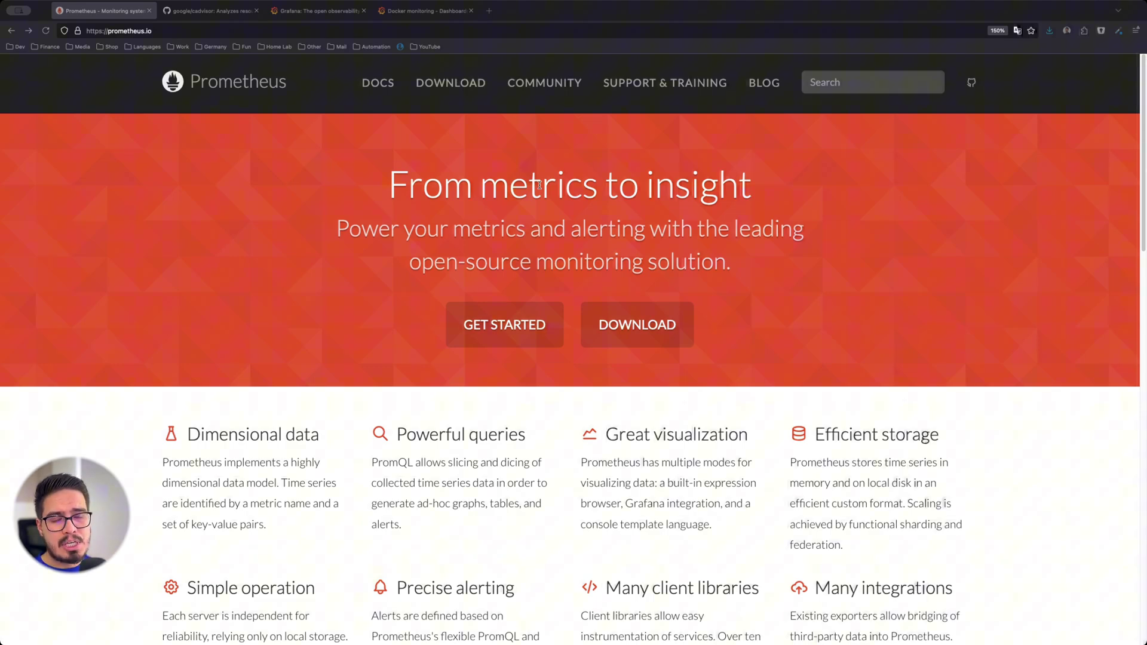
Switch from the Prometheus tab to the google/cadvisor GitHub repository tab
key(ctrl+Tab)
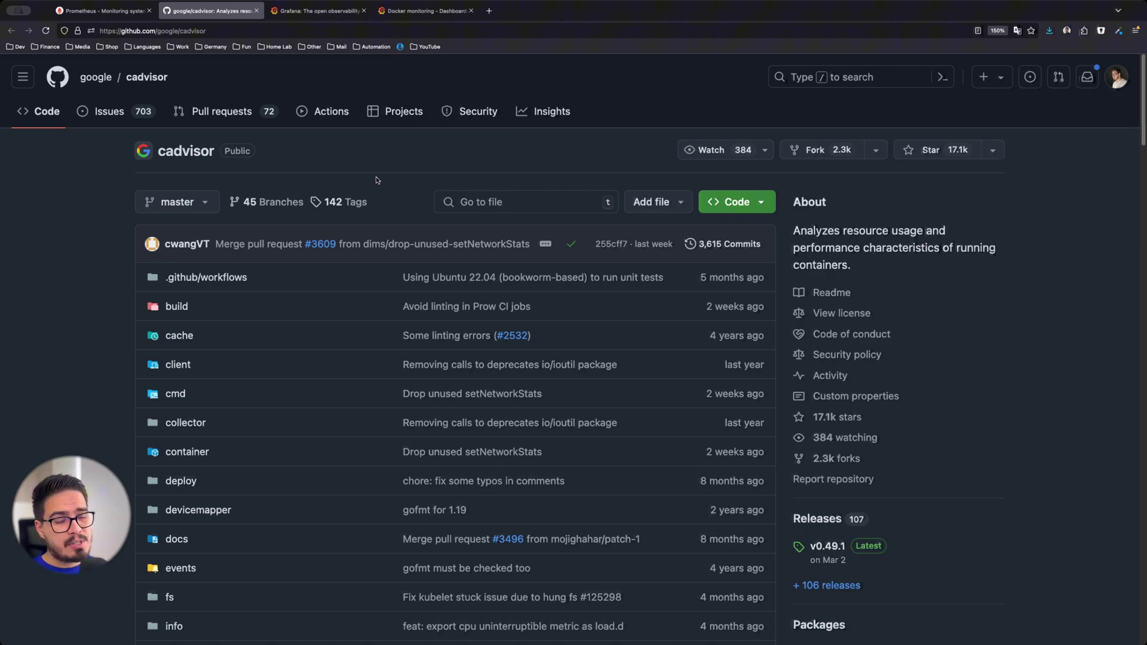
Move past the cAdvisor repository tab to the next browser tab
key(ctrl+Tab)
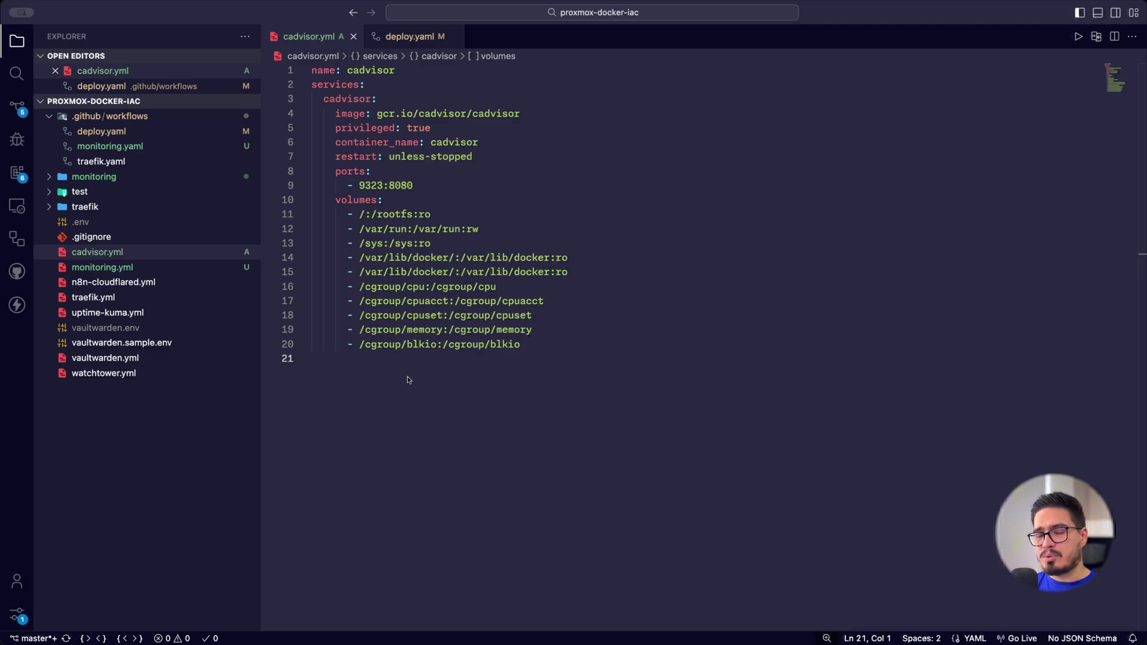
Review the cadvisor entry on line 18 of the deploy.yaml workflow matrix
click(417, 37)
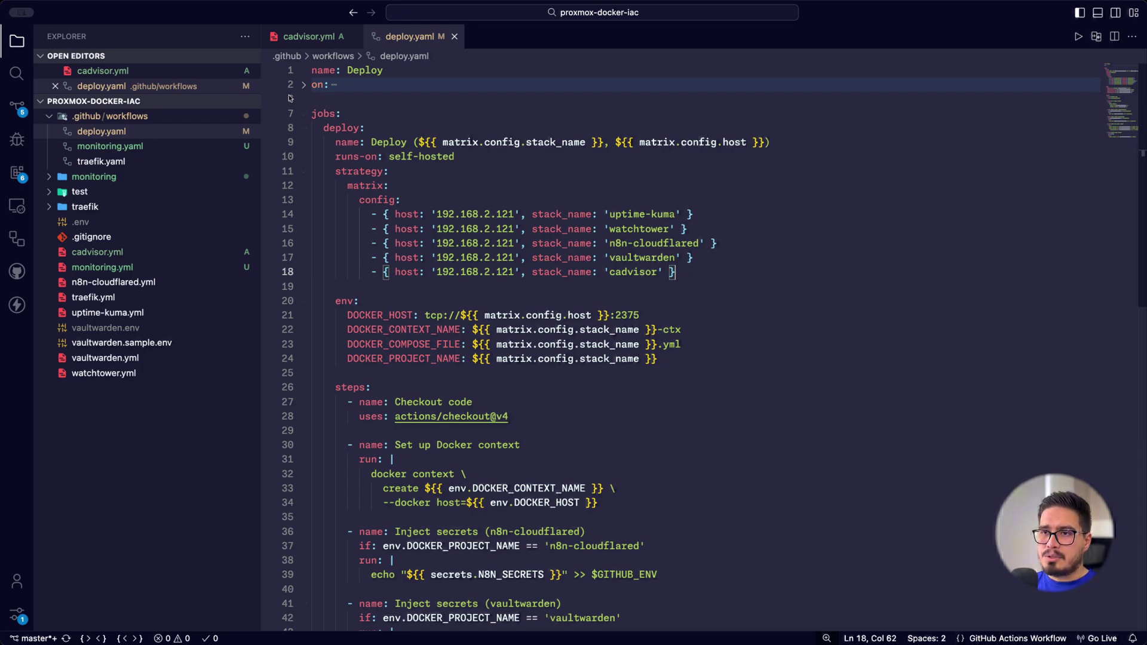
click(308, 37)
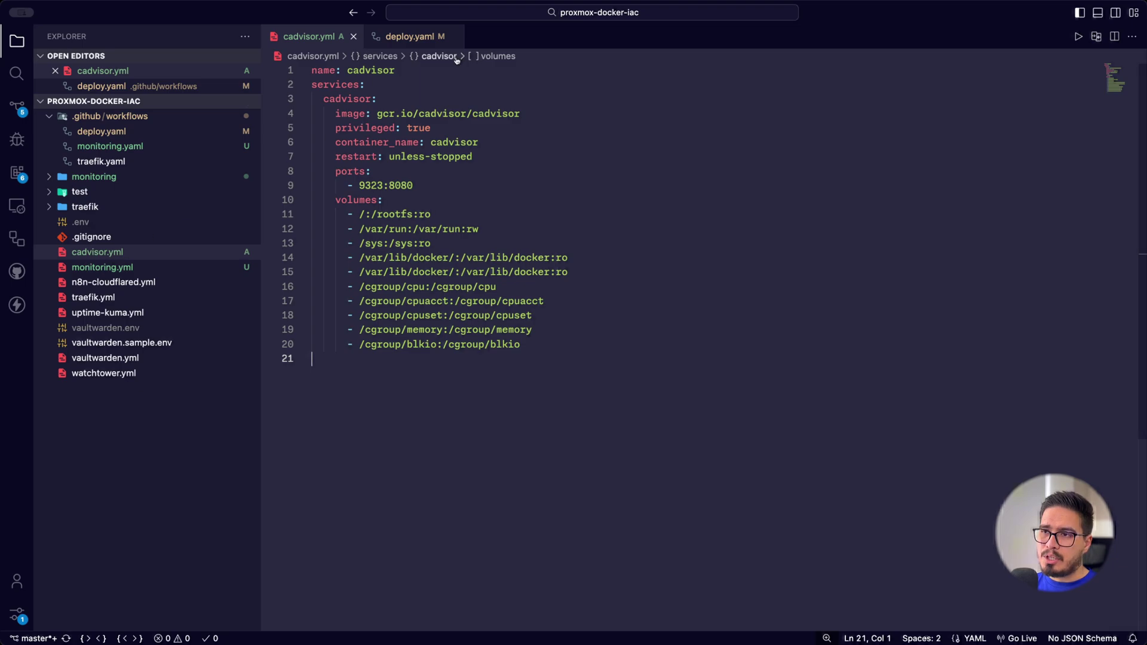
click(418, 37)
drag(675, 272, 371, 272)
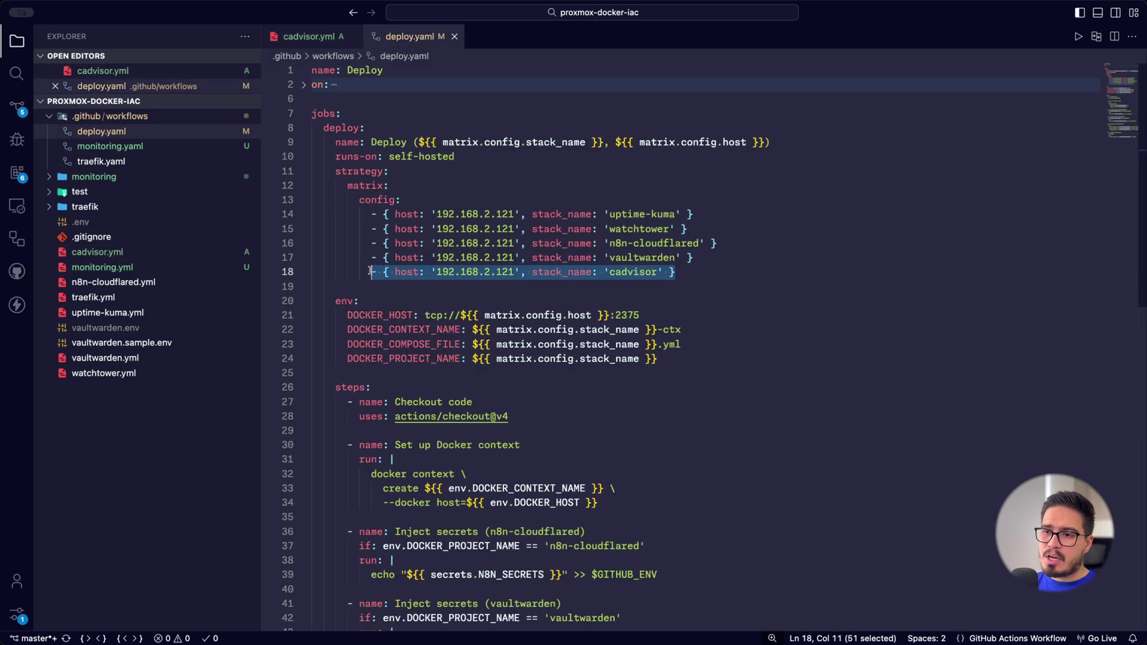
click(702, 272)
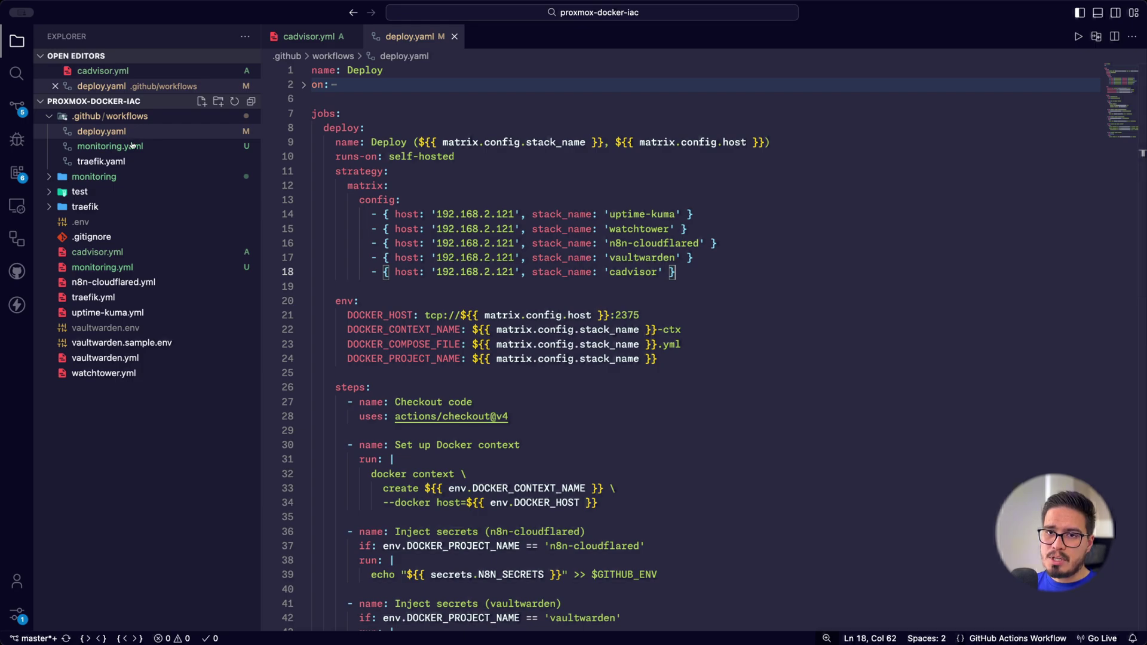
Commit and push the cadvisor changes with Commit & Push in Source Control
click(20, 111)
click(243, 100)
click(305, 145)
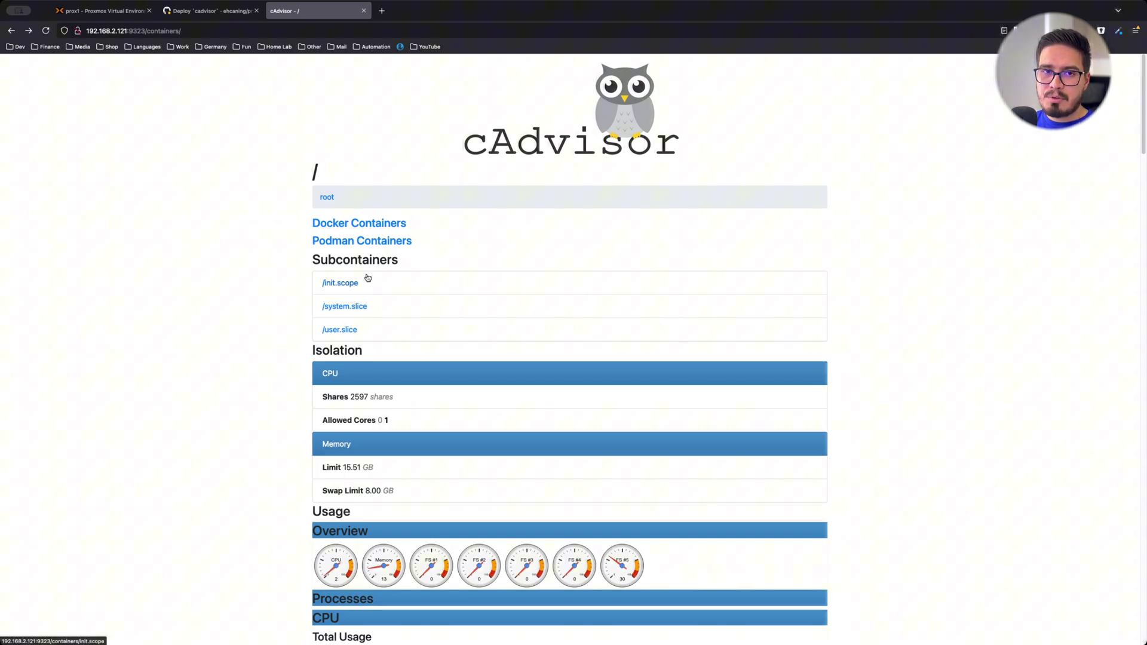
List the Docker containers in cAdvisor and browse the portainer container's usage charts
click(365, 227)
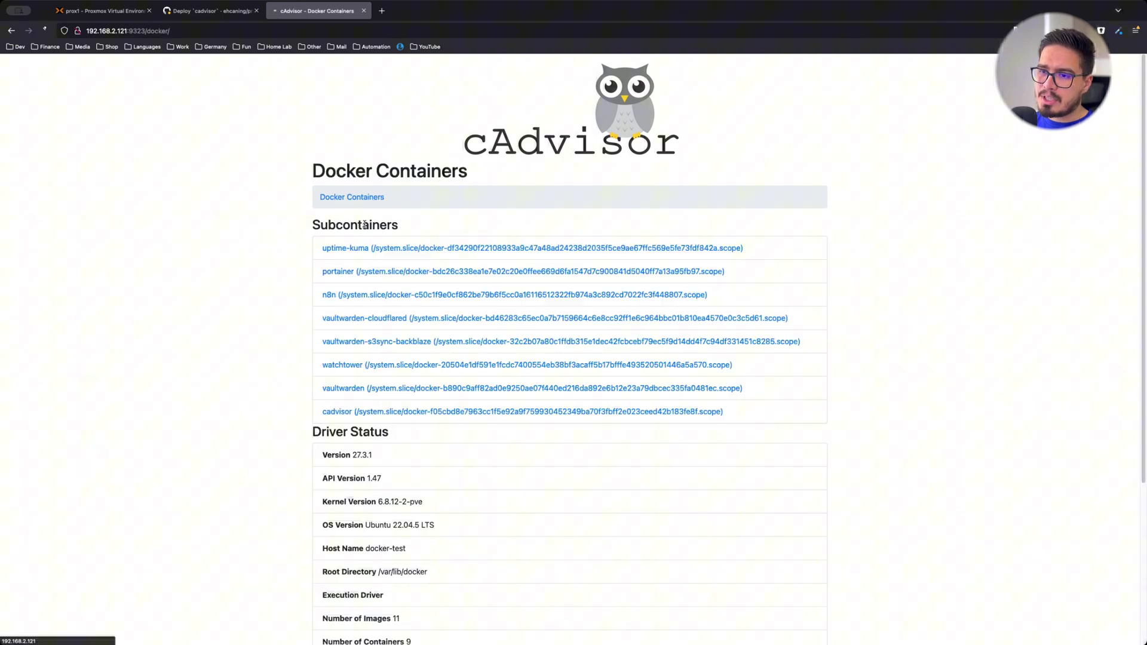
scroll(331, 251, down, 1)
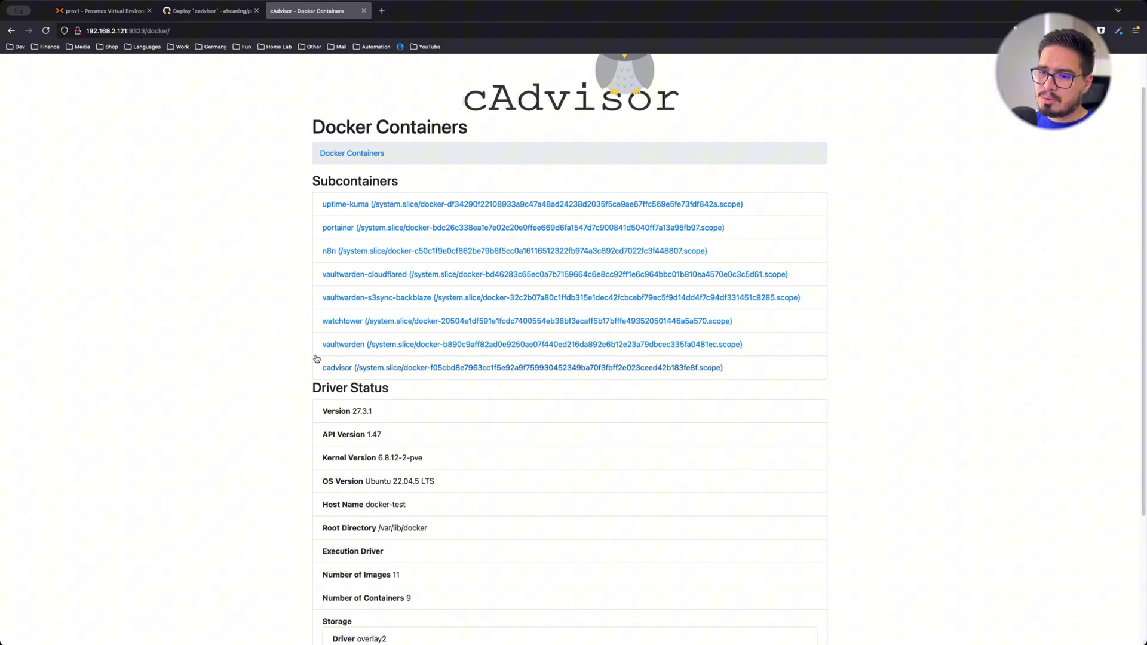
click(350, 229)
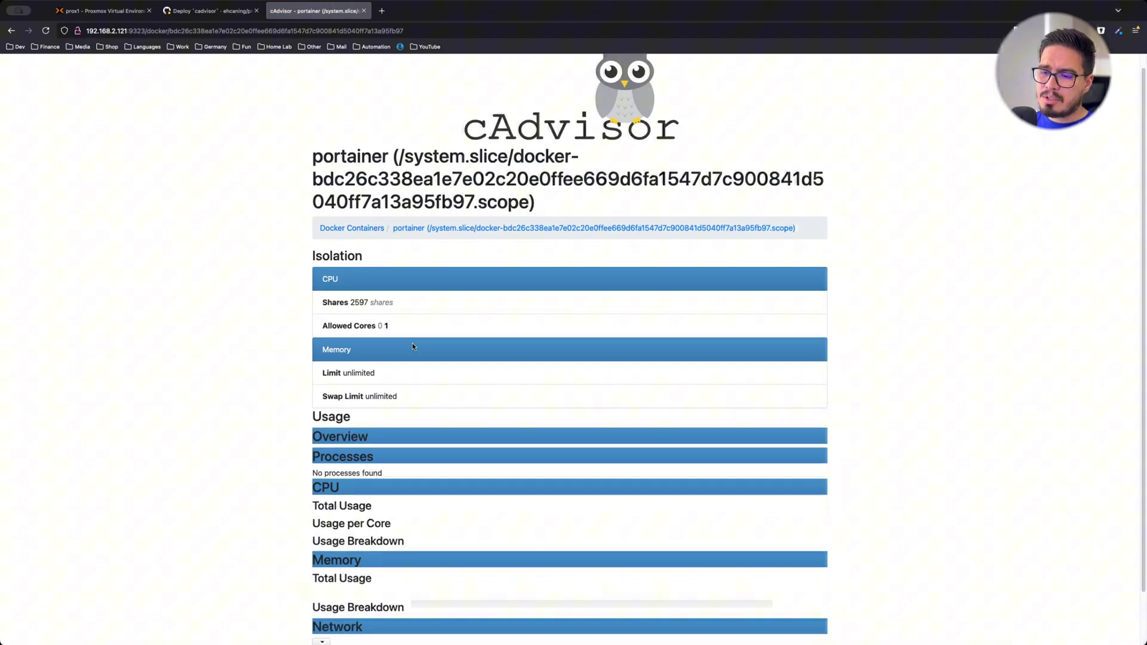
scroll(469, 335, down, 5)
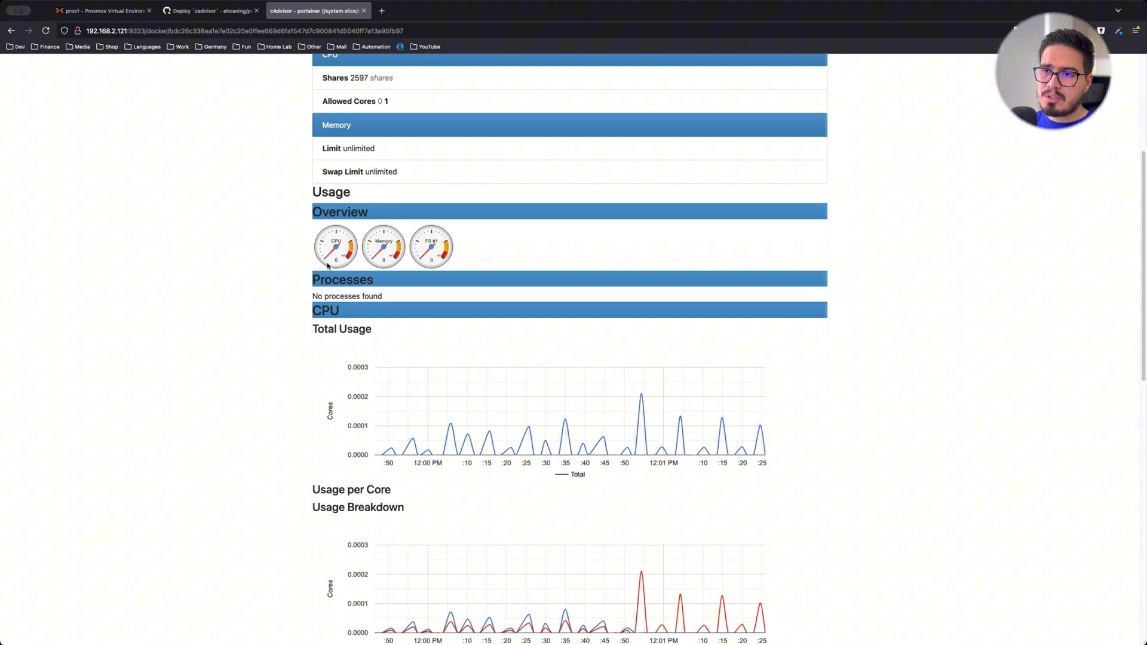
scroll(288, 238, up, 5)
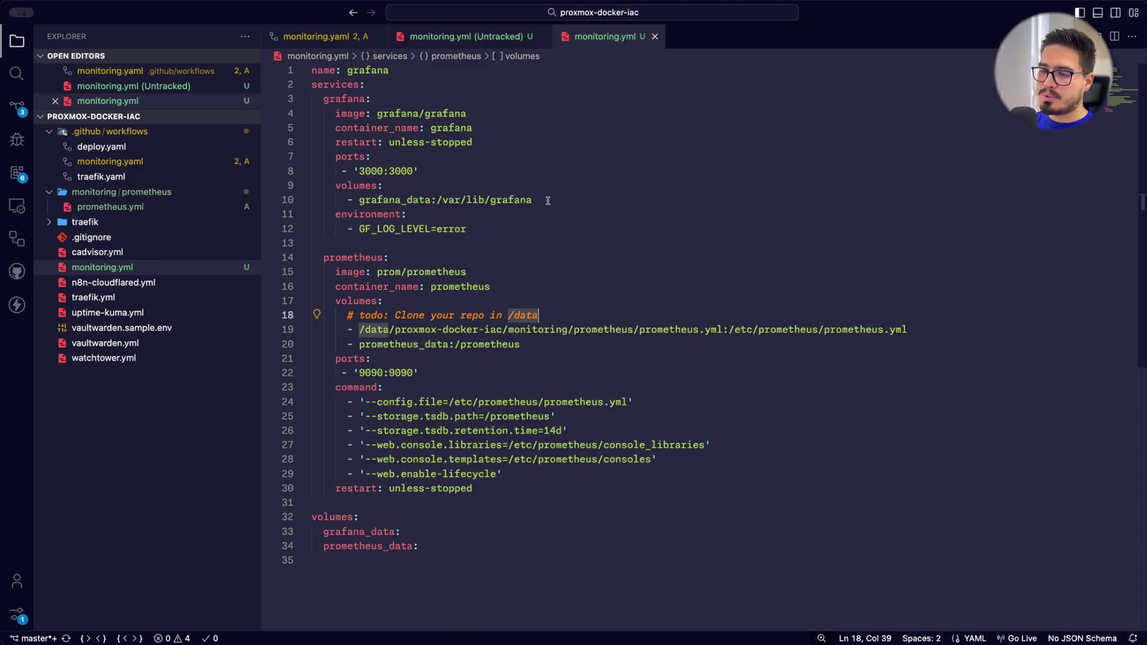
Walk through the grafana service in monitoring.yml, including its log level and grafana_data volume
click(535, 224)
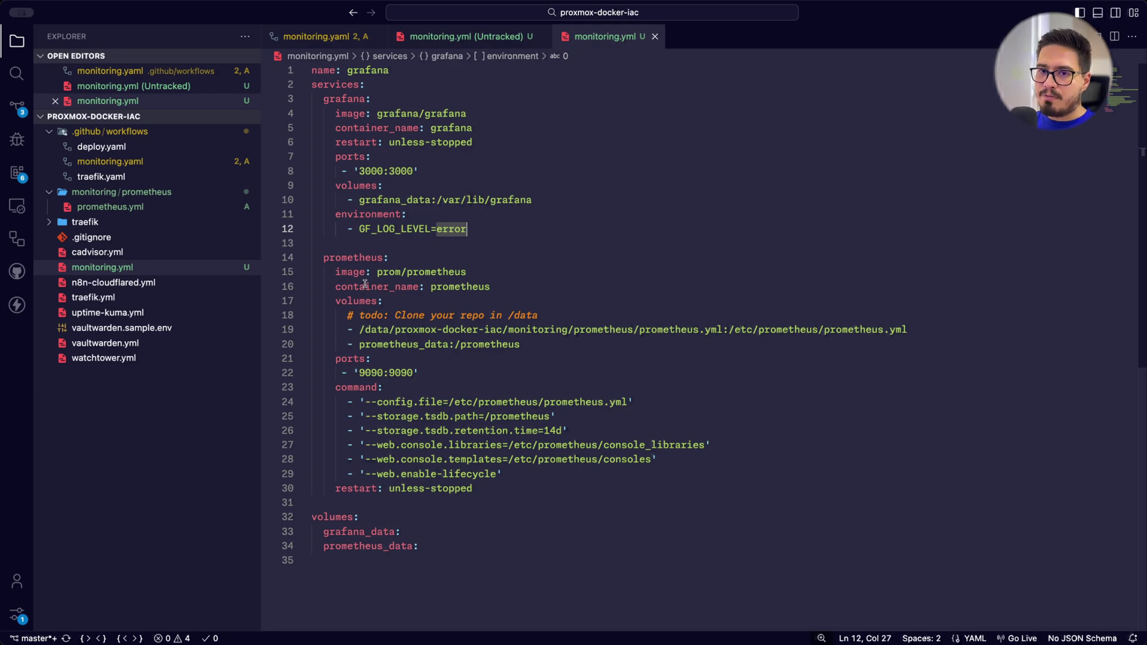
click(218, 267)
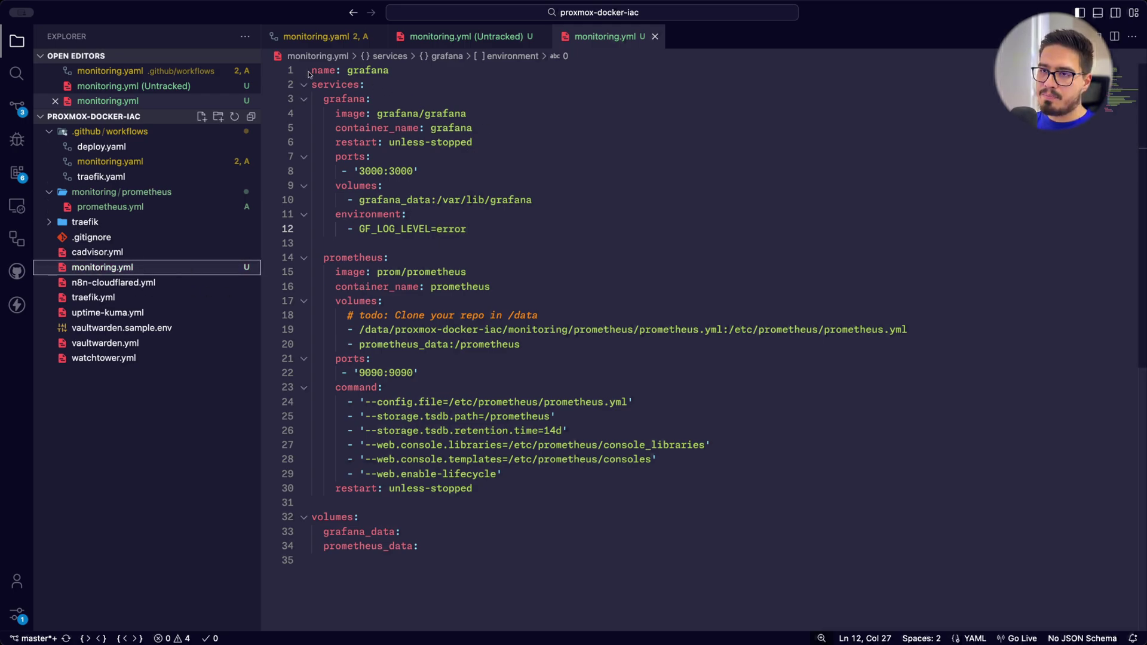
click(327, 100)
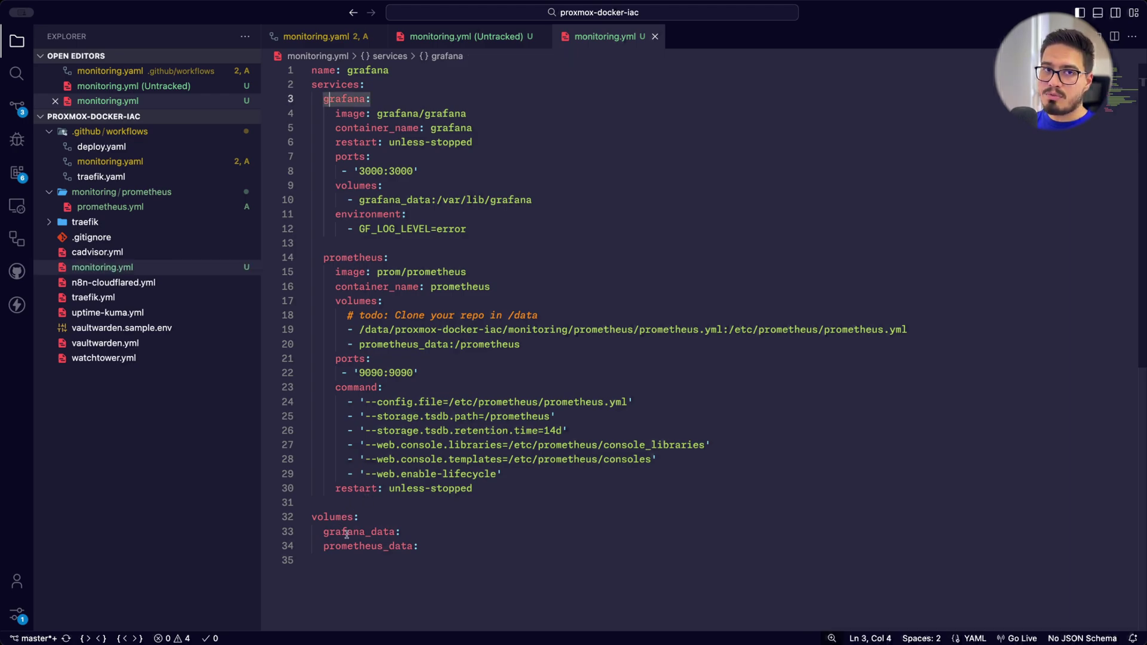
drag(324, 99, 555, 233)
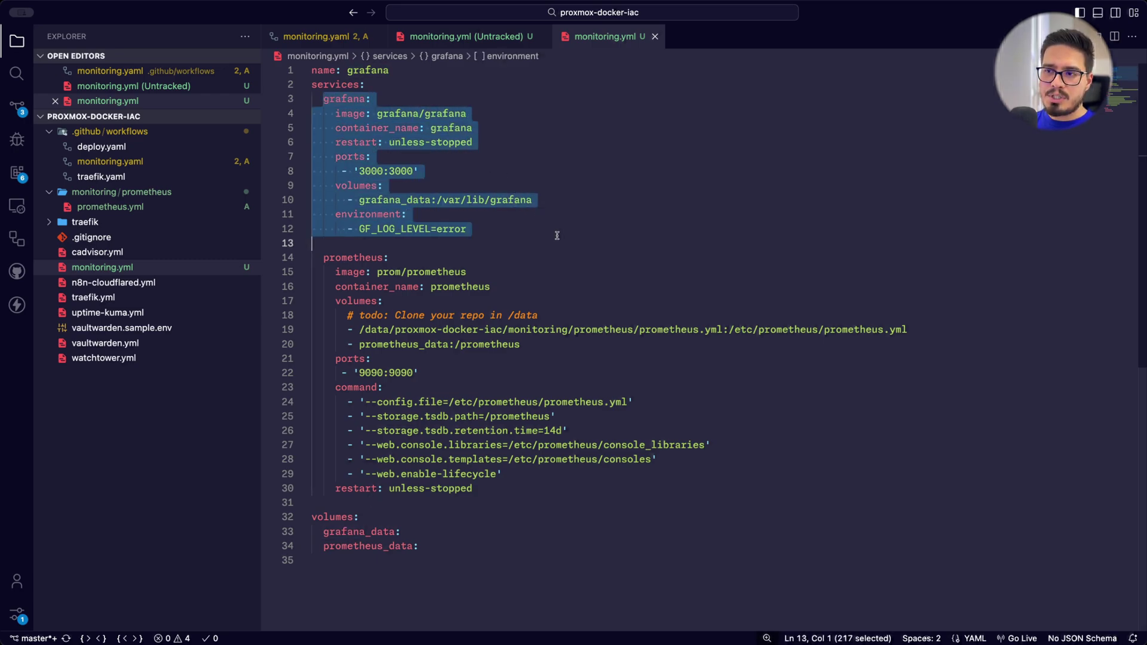
click(554, 232)
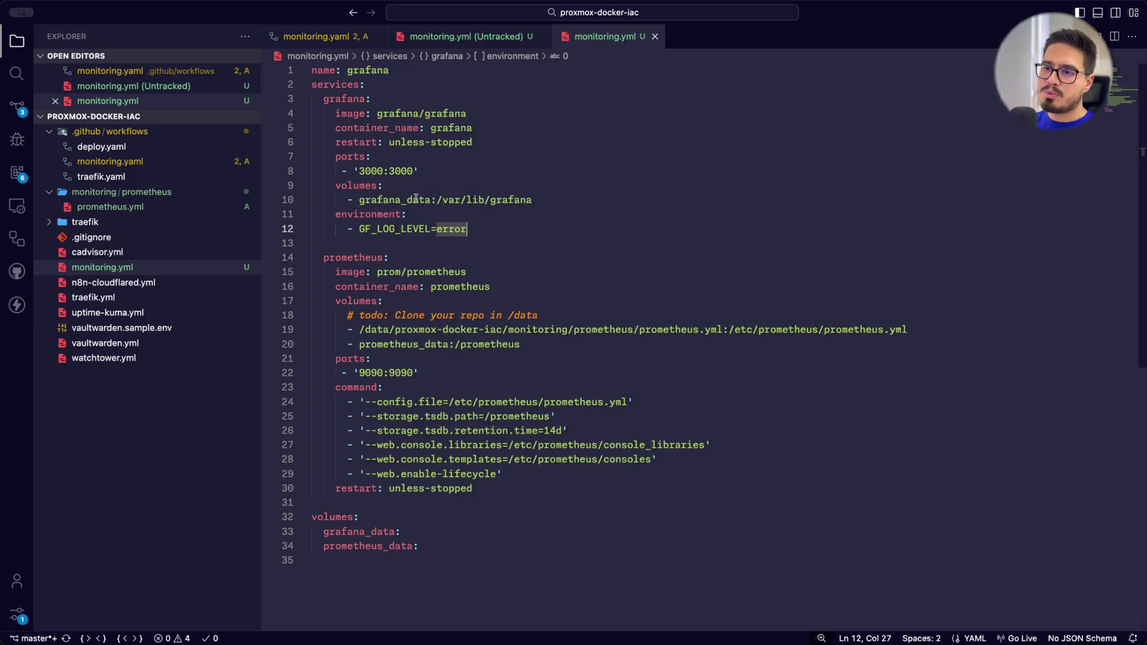
double_click(395, 200)
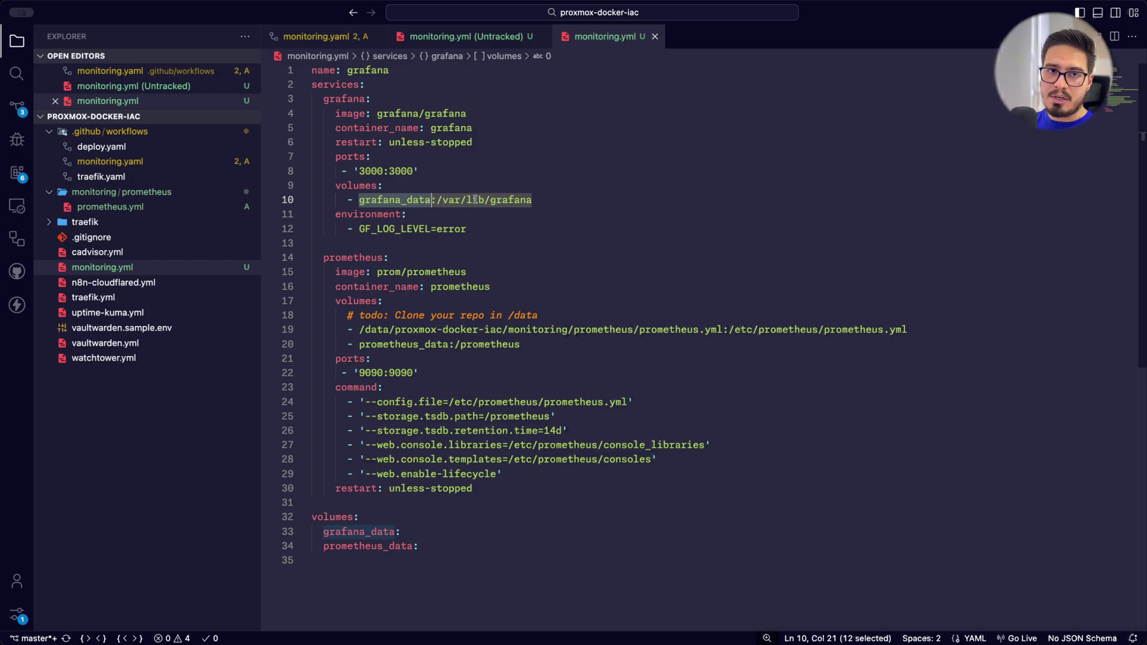
scroll(473, 197, down, 1)
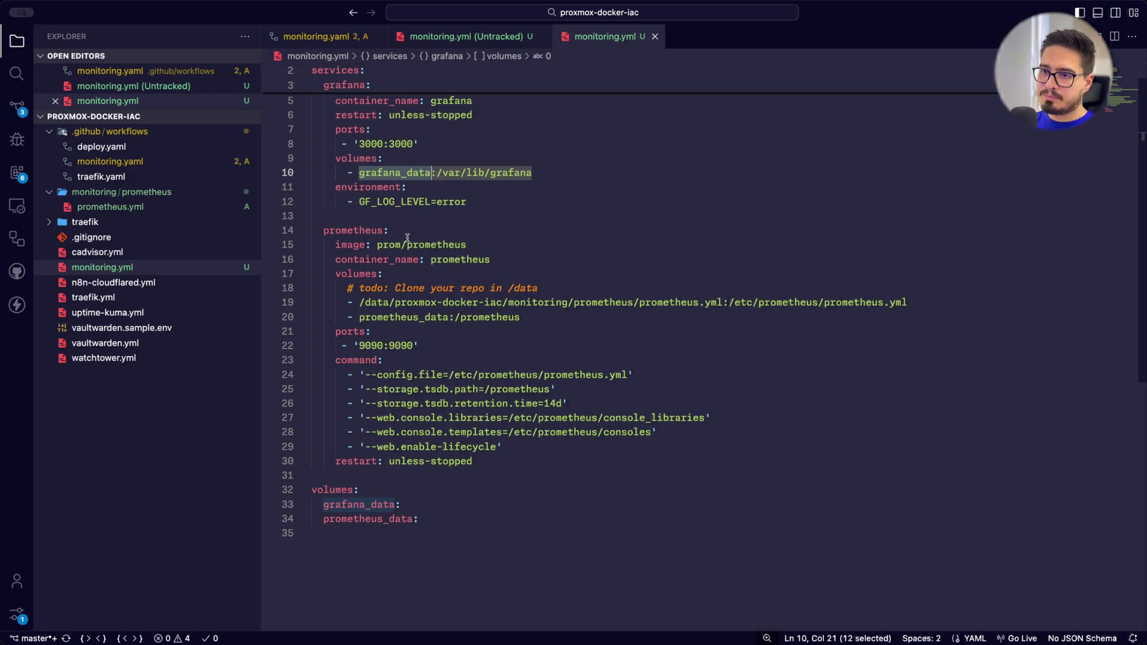
Review the prometheus service, its prometheus_data volume and the todo comment's /data path
click(407, 232)
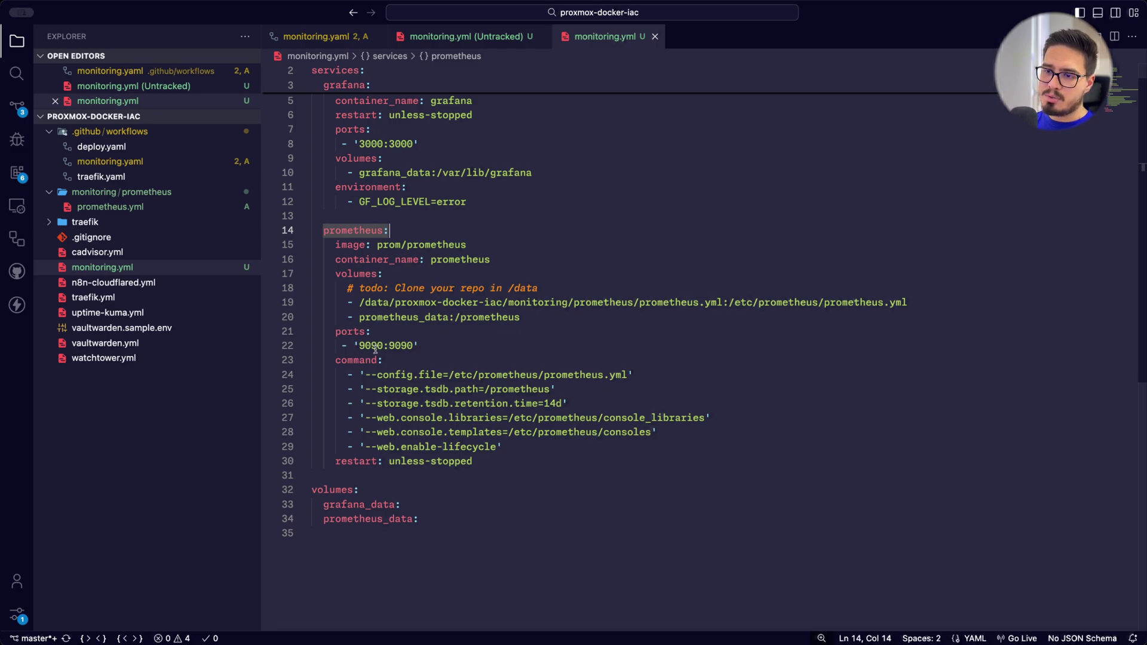
double_click(349, 519)
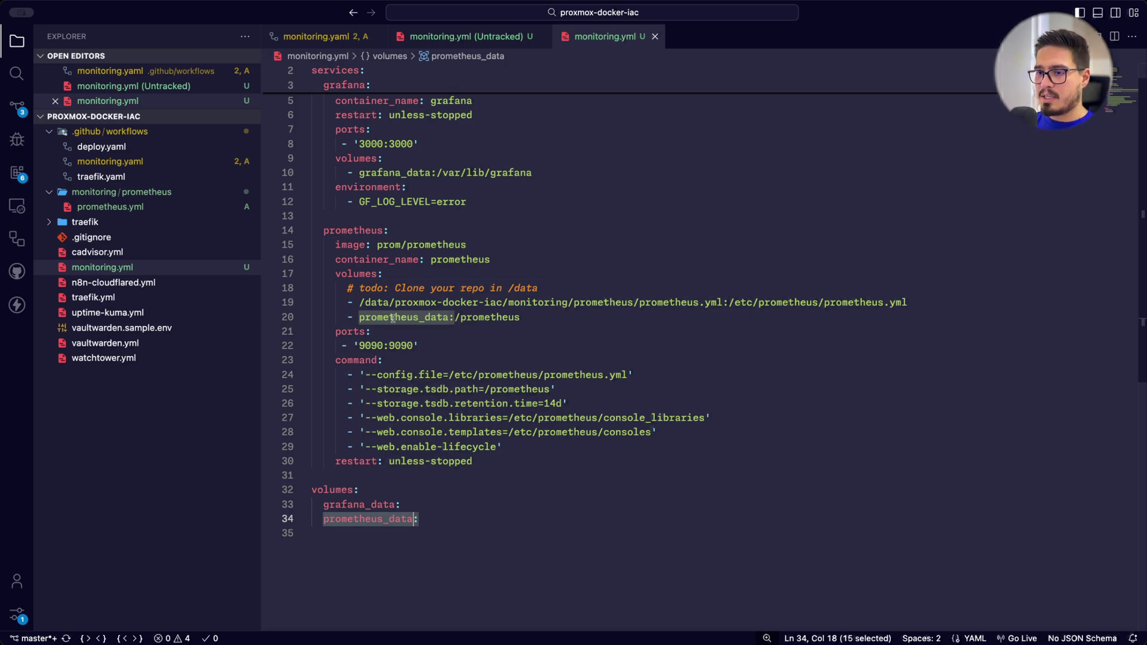
drag(346, 288, 559, 292)
click(509, 288)
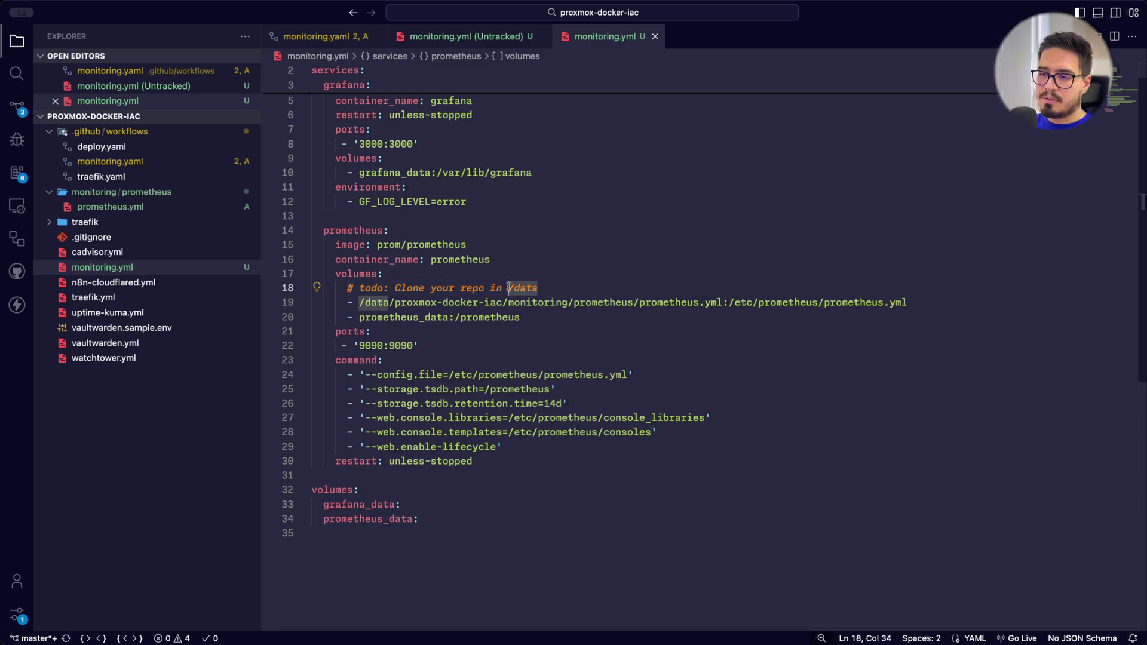
drag(509, 288, 540, 288)
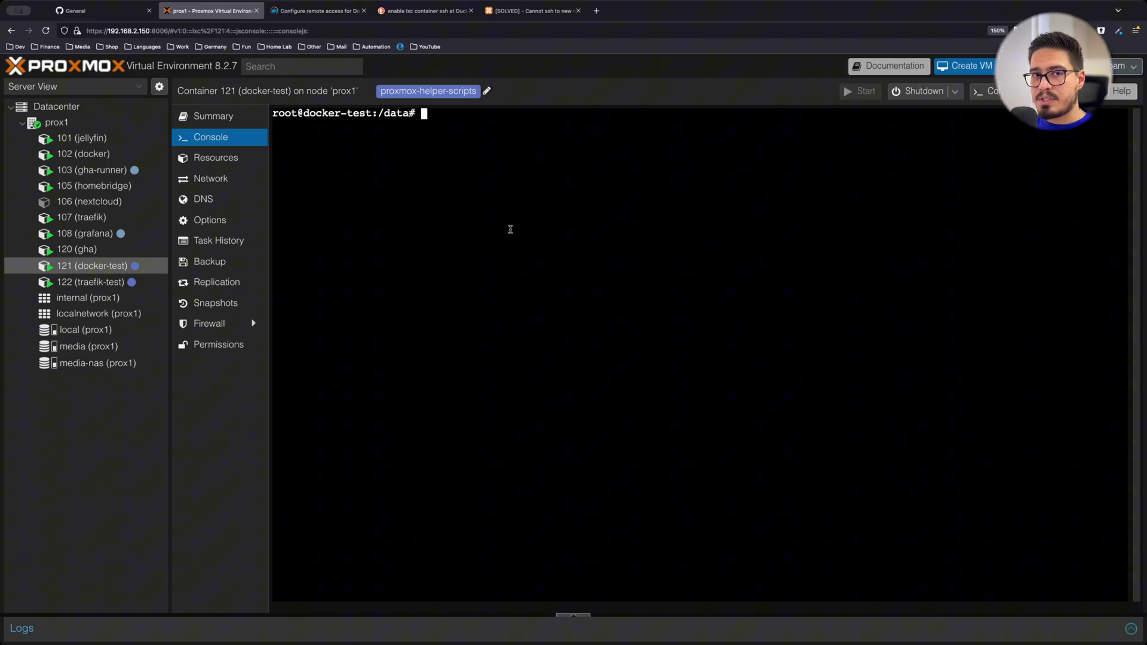
Generate an RSA key pair with ssh-keygen, accepting the default file and empty passphrase
text(ssh-keygen)
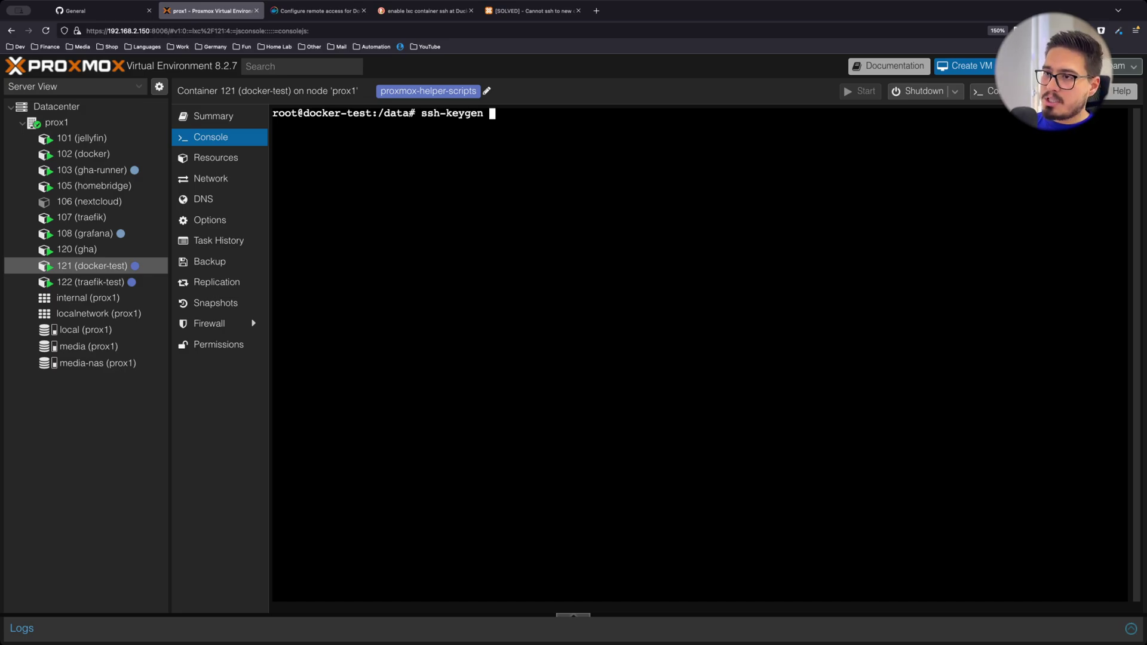
key(Return)
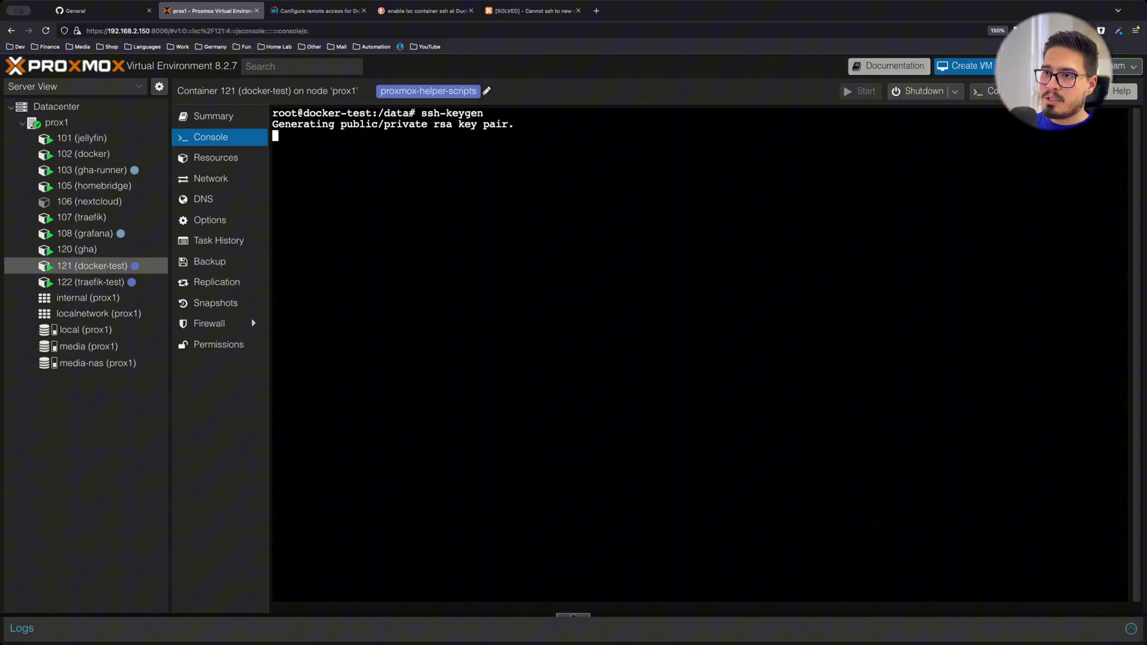
key(Return)
key(Return)
key(Return)
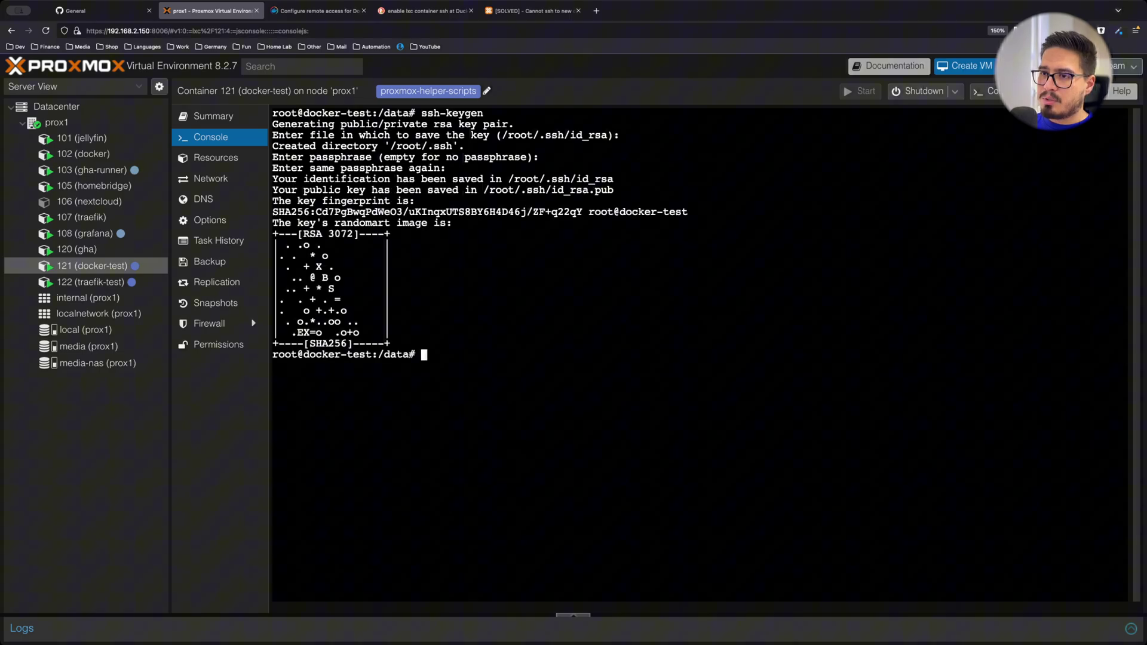
Print /root/.ssh/id_rsa.pub with cat and select the public key line
text(cat)
text(/root/.ssh/id_rsa.pub)
key(Return)
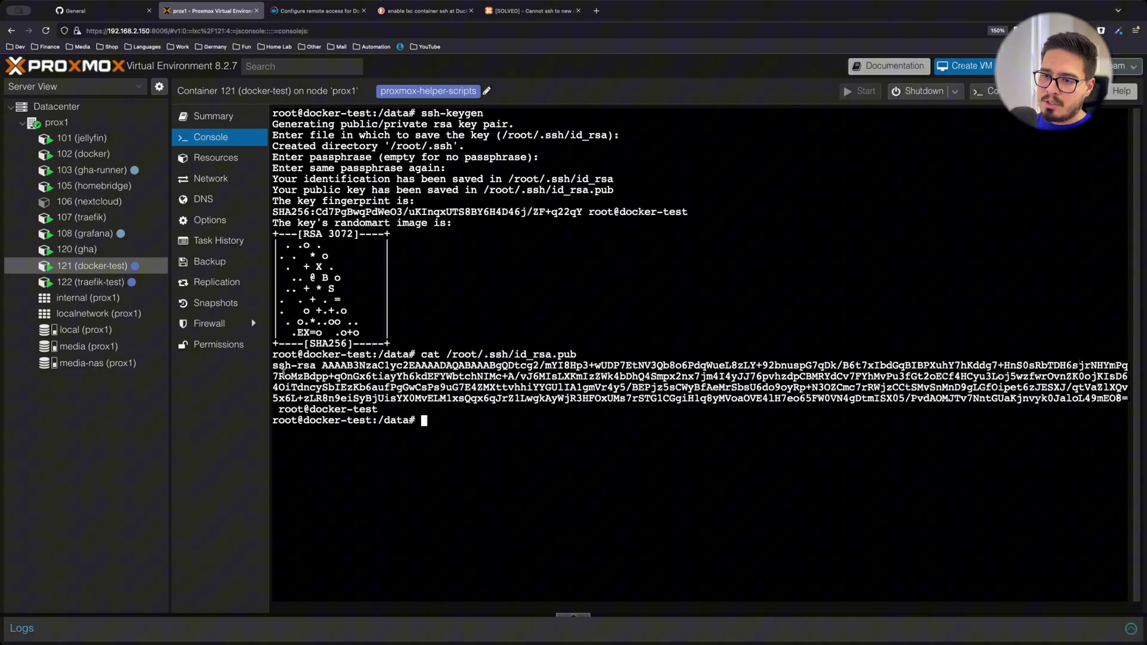
double_click(282, 365)
triple_click(311, 377)
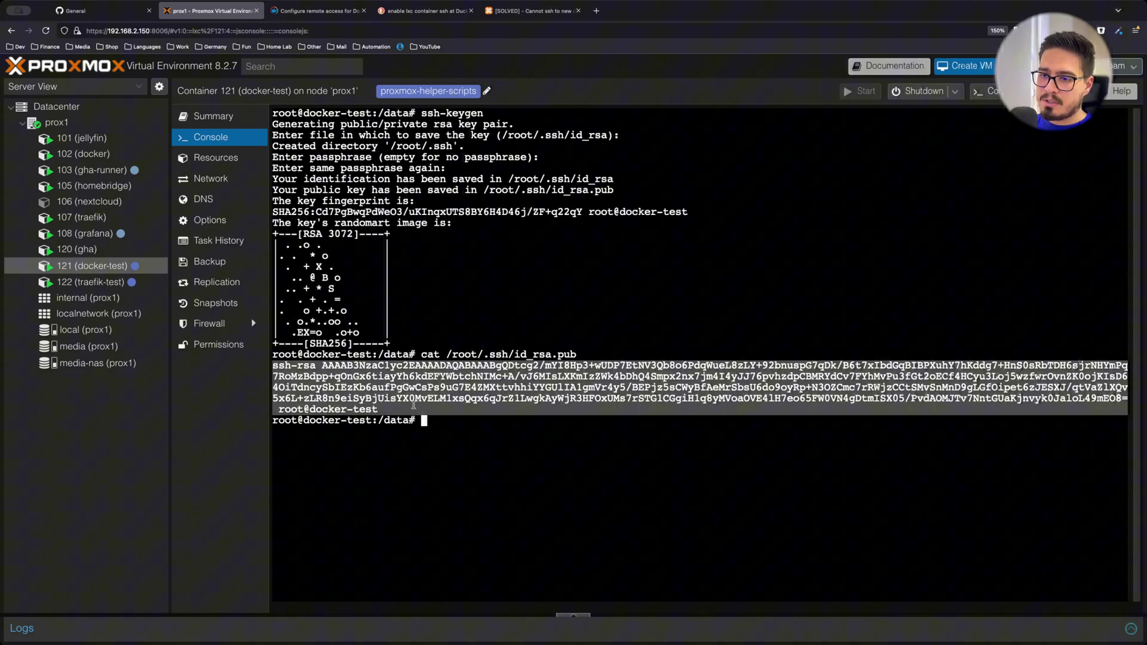
Add the container's public key as the repository deploy key 'docker test lxc'
click(99, 11)
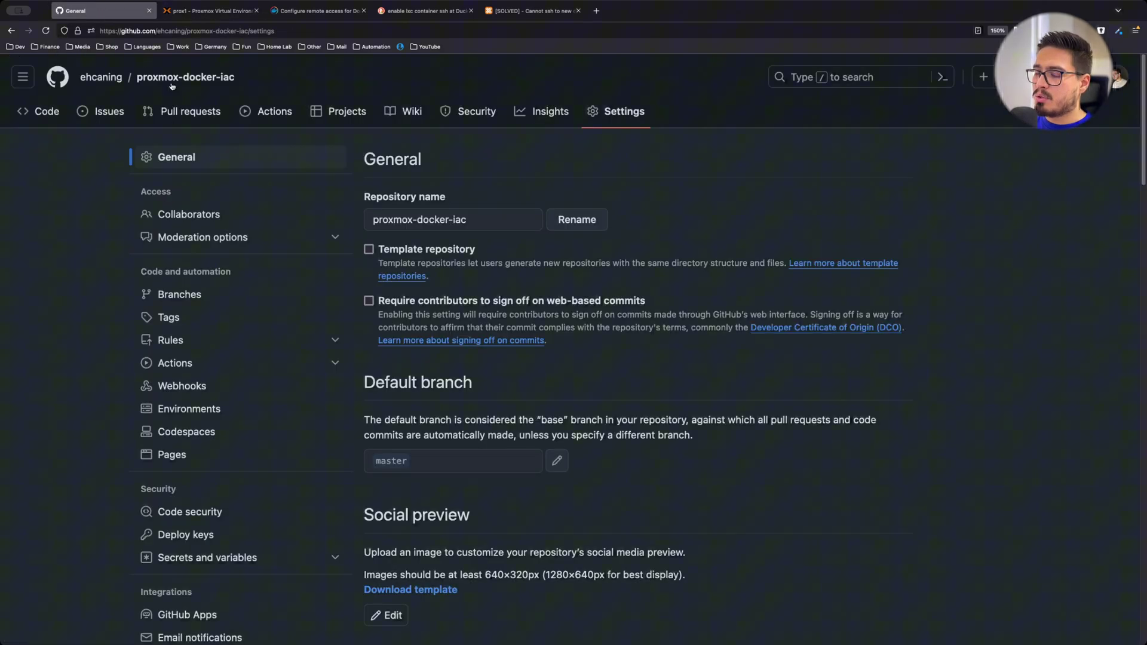
scroll(366, 235, down, 2)
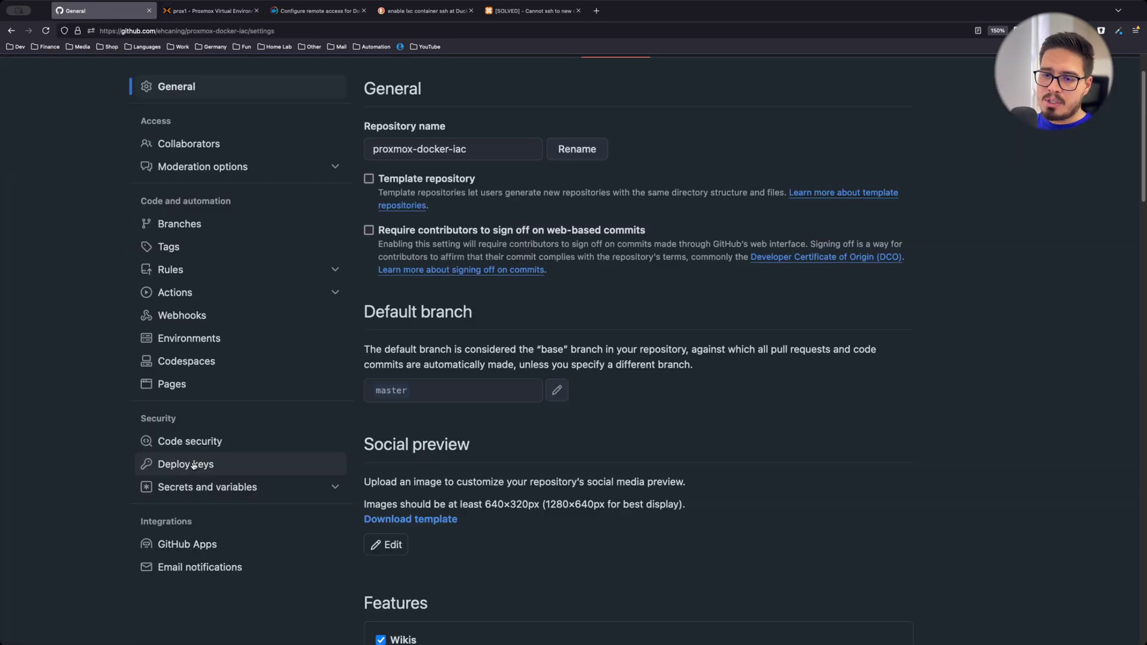
click(228, 472)
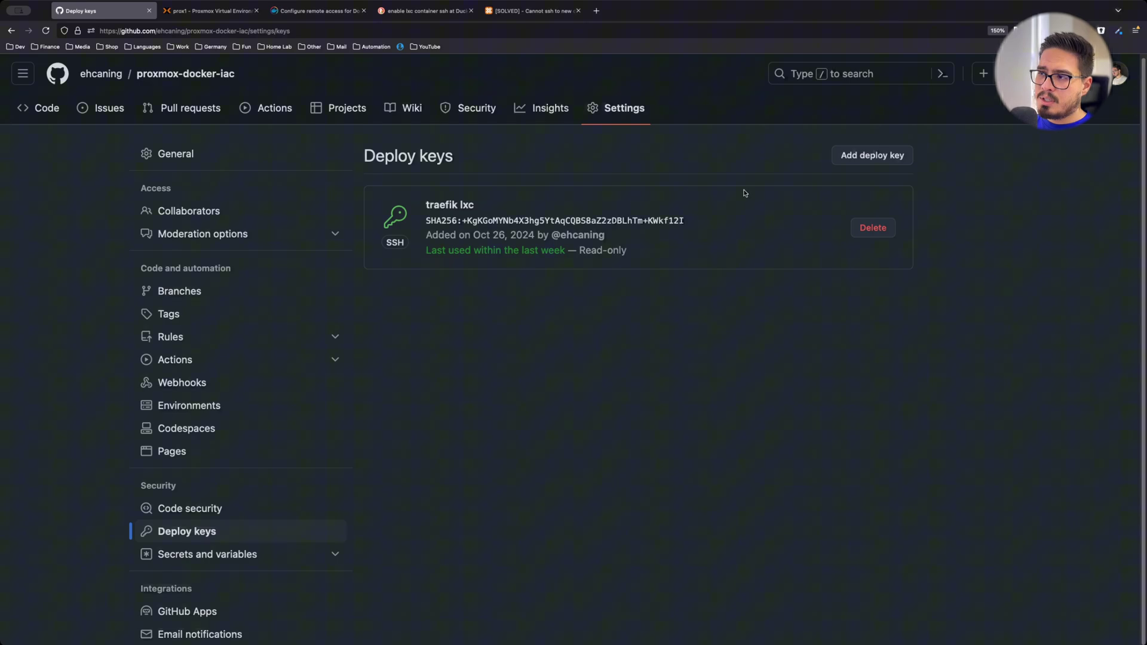
click(861, 156)
click(512, 349)
key(super+v)
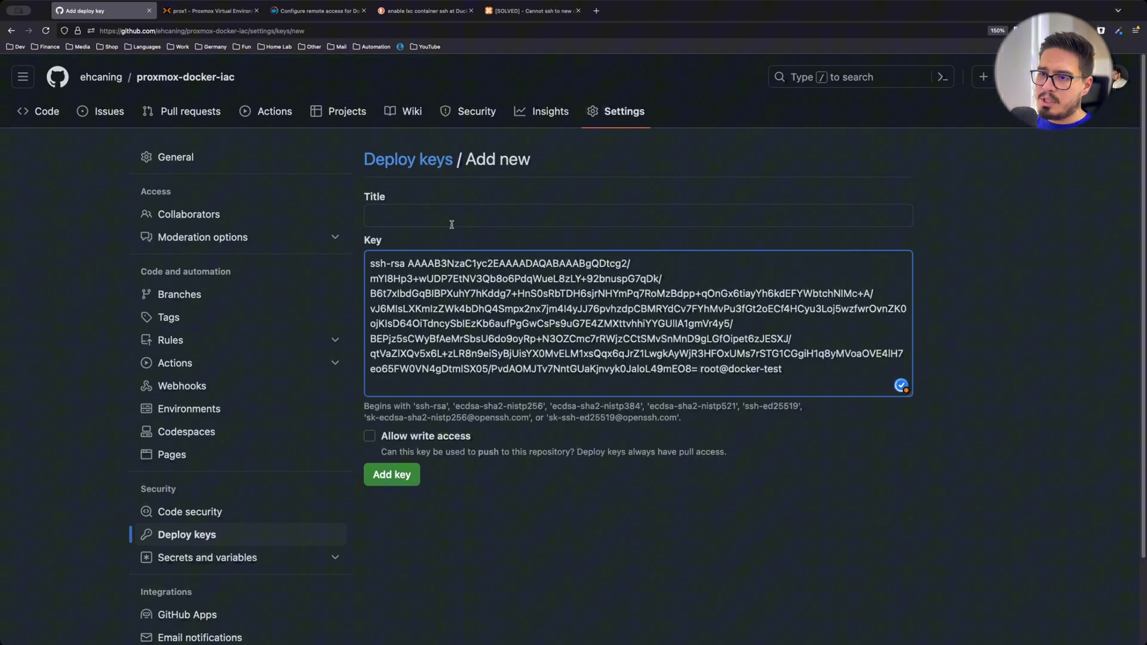
click(594, 218)
text(docker test lxc)
click(394, 476)
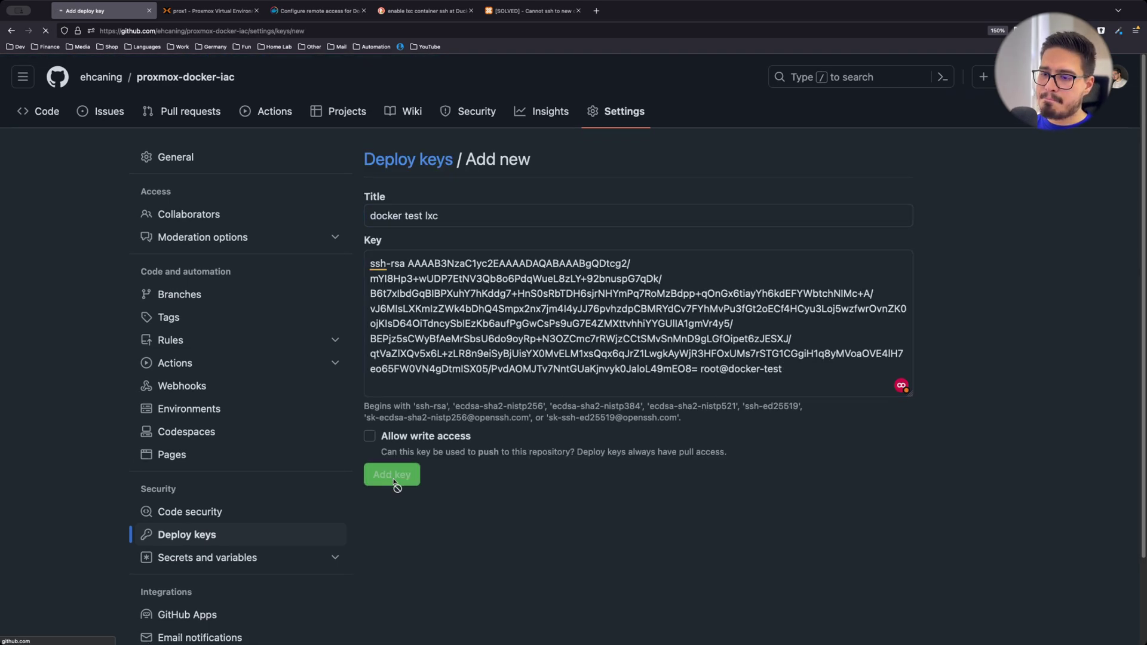
Copy the repository's SSH clone address from the Code dropdown
click(30, 124)
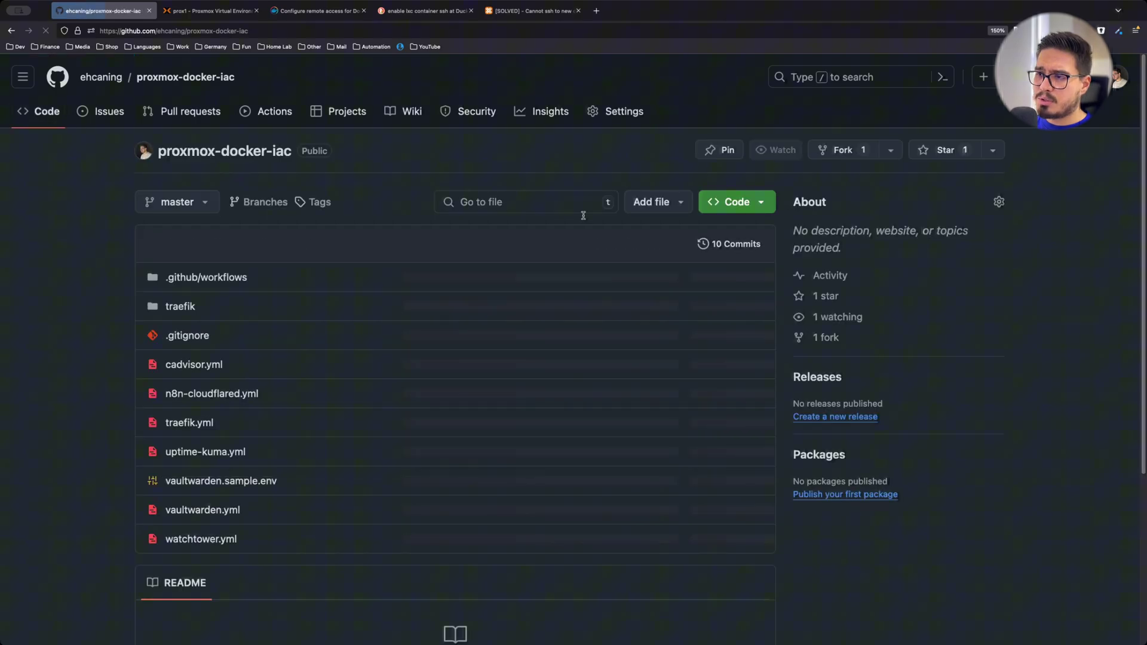
click(737, 202)
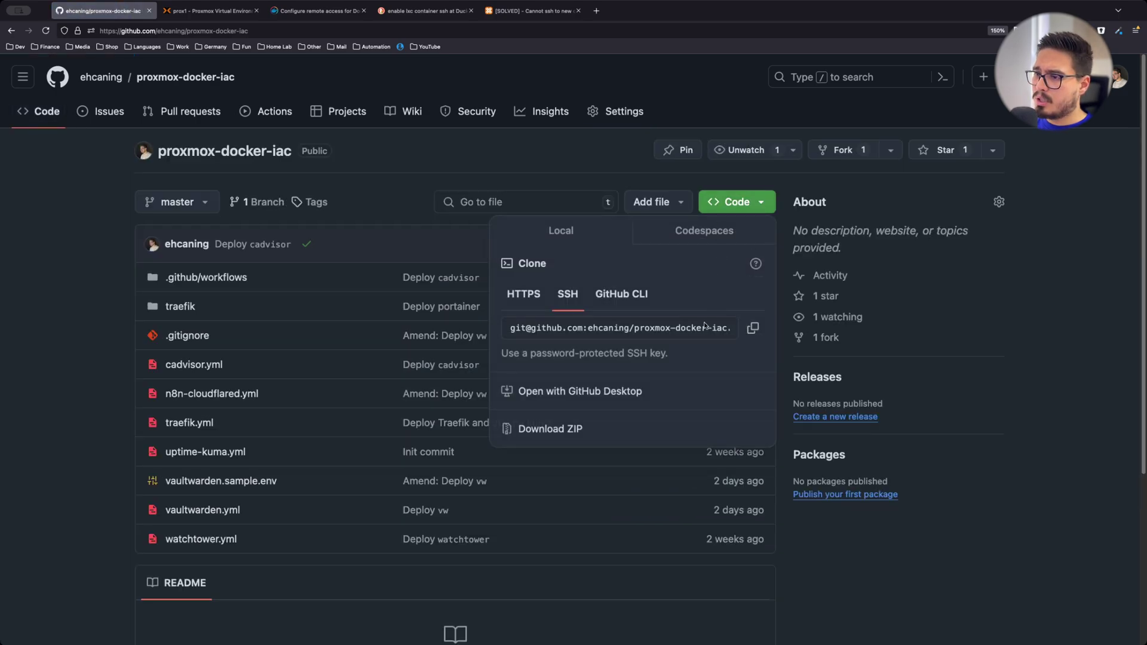
click(753, 328)
Check the container console's current directory with pwd
click(196, 11)
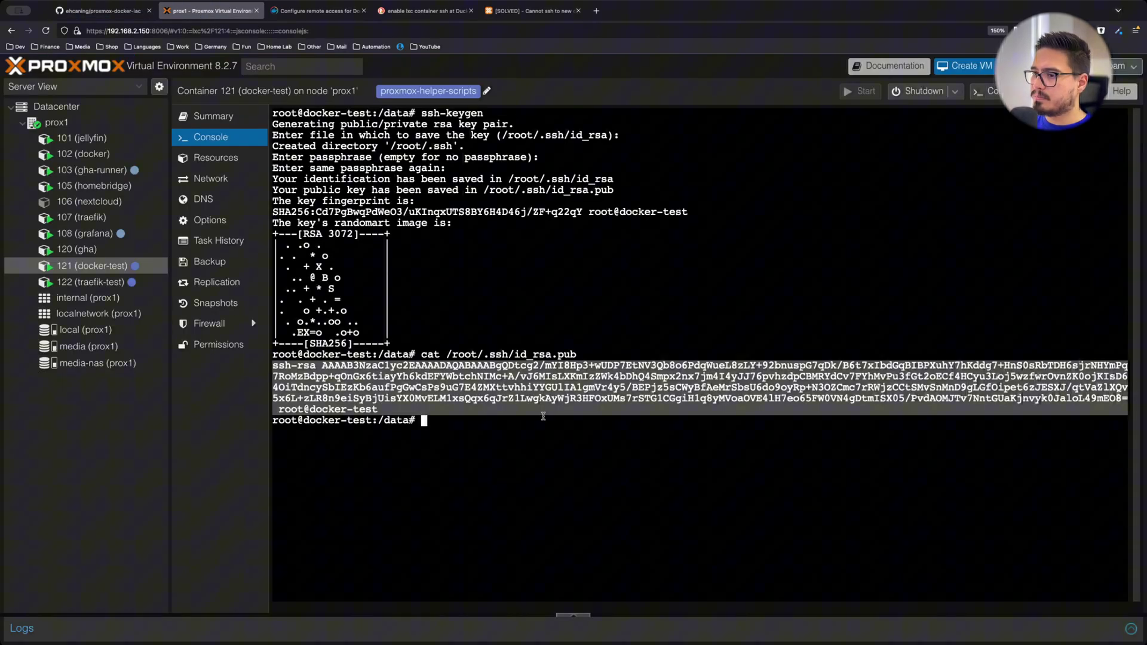
text(pwd)
key(Return)
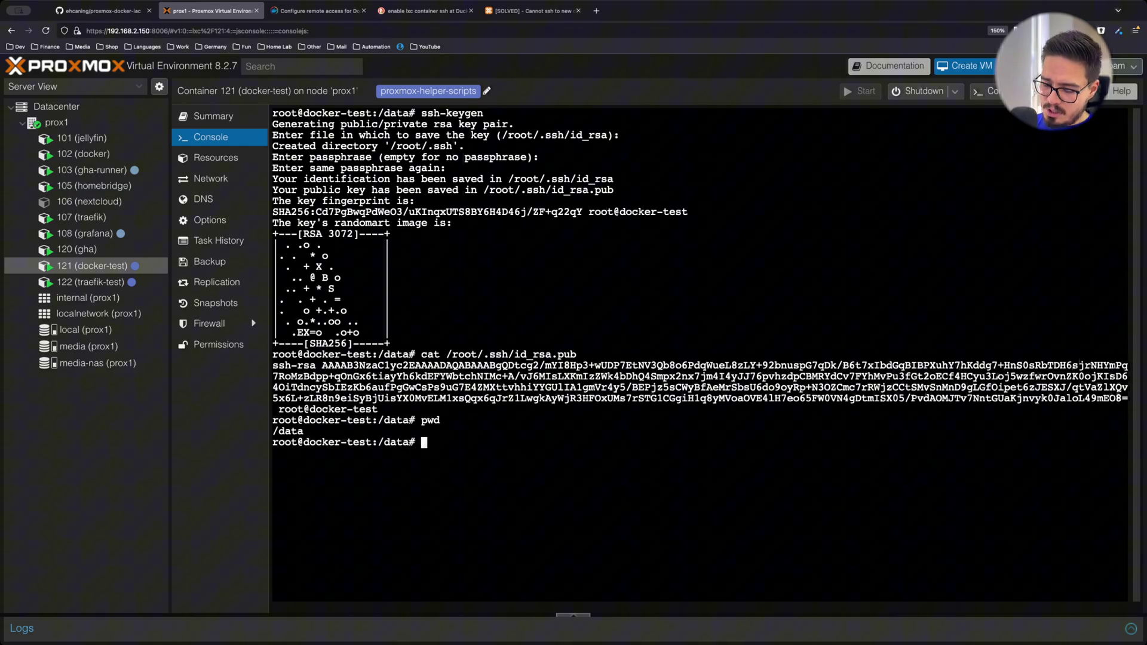
Run git clone with the pasted SSH URL and answer yes to trust GitHub's host key
text(git clone)
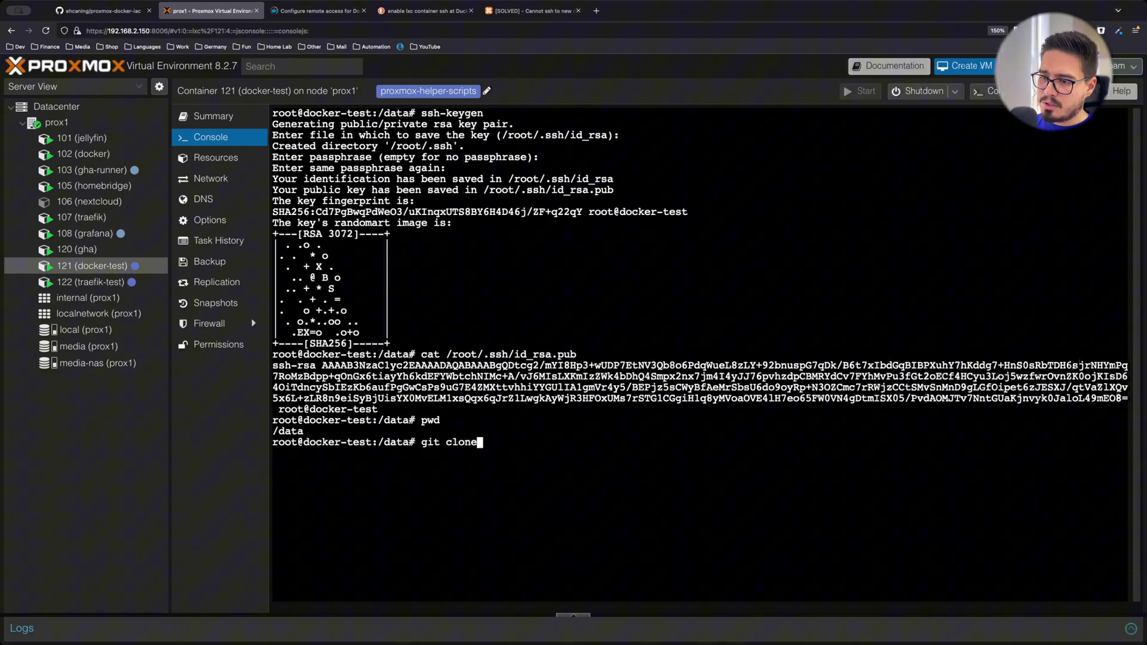
key(super+v)
key(Return)
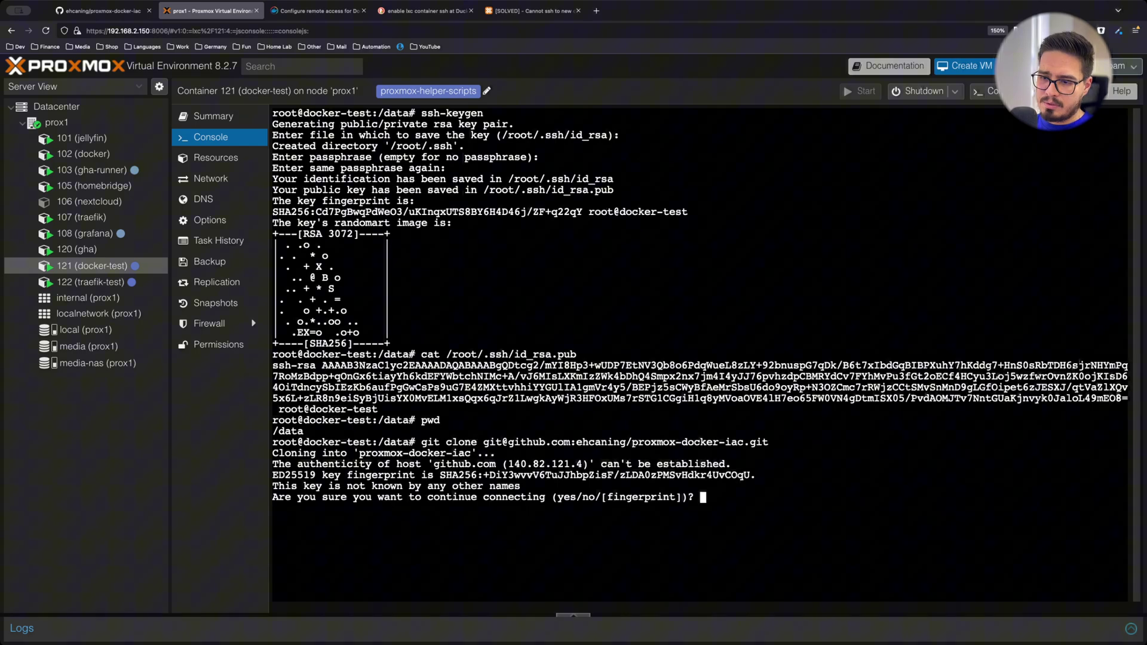
text(yes)
key(Return)
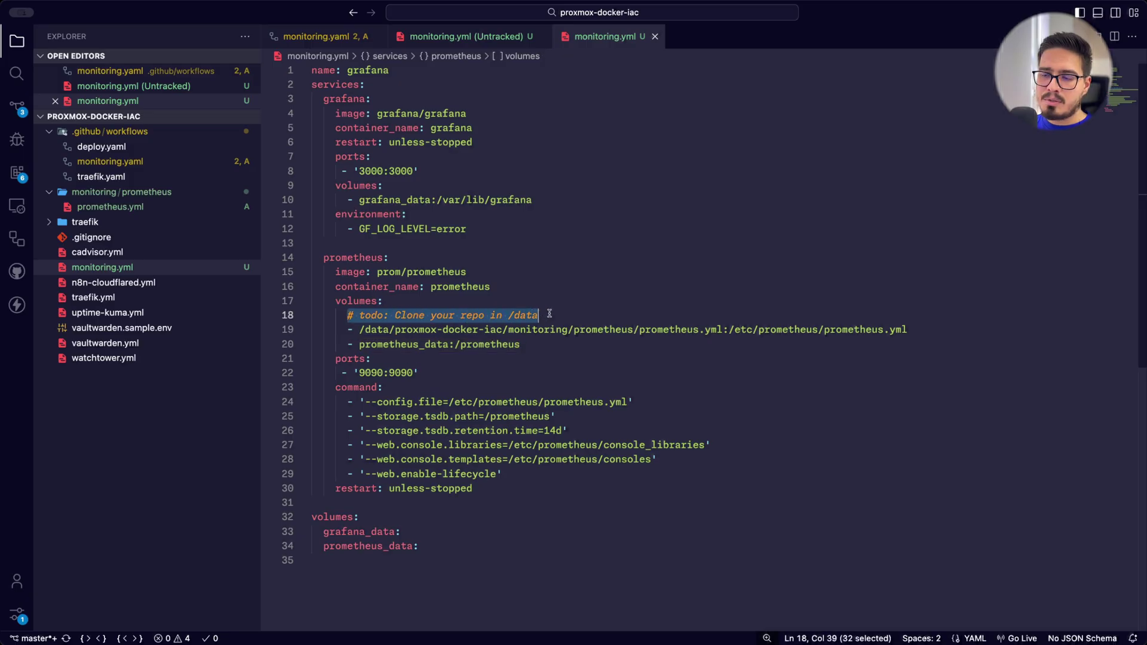
Open prometheus.yml and select the Docker Cadvisor scrape job and its target 192.168.2.121:9323
key(shift+Left)
key(shift+Left)
key(shift+Left)
key(shift+Left)
key(shift+Left)
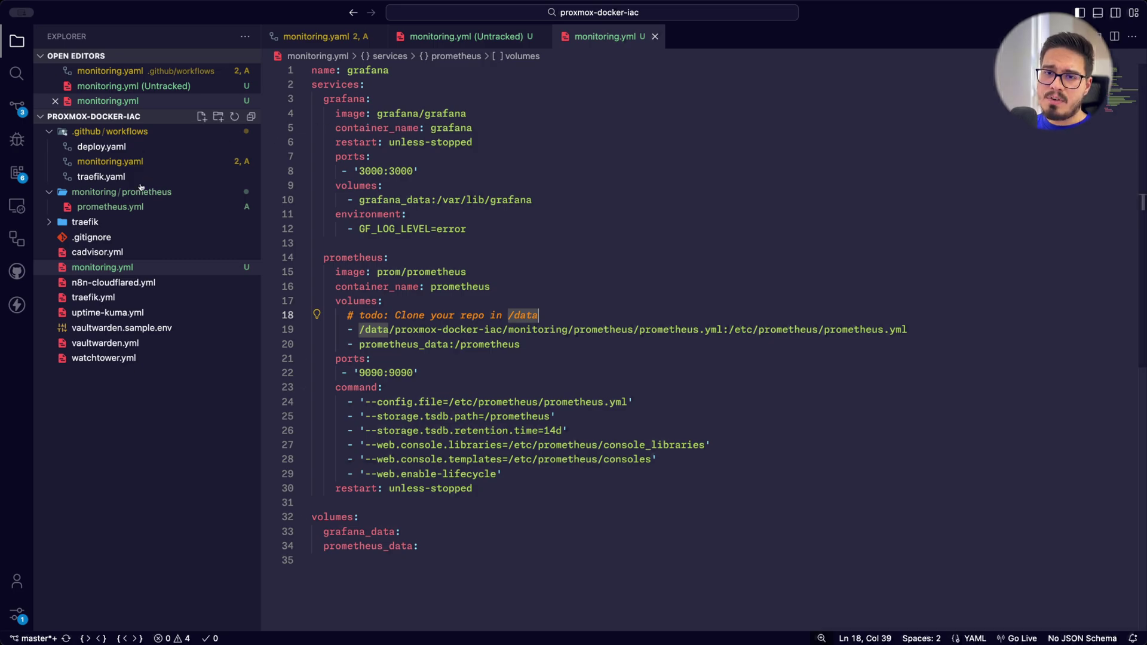
click(107, 207)
click(389, 317)
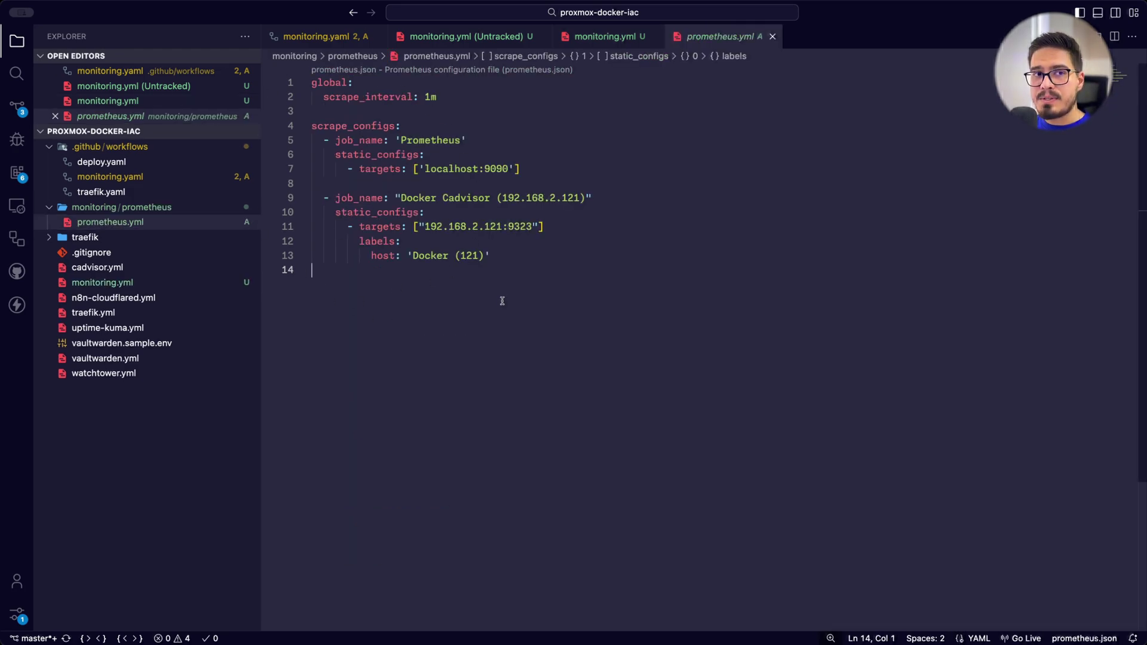
drag(506, 258, 293, 197)
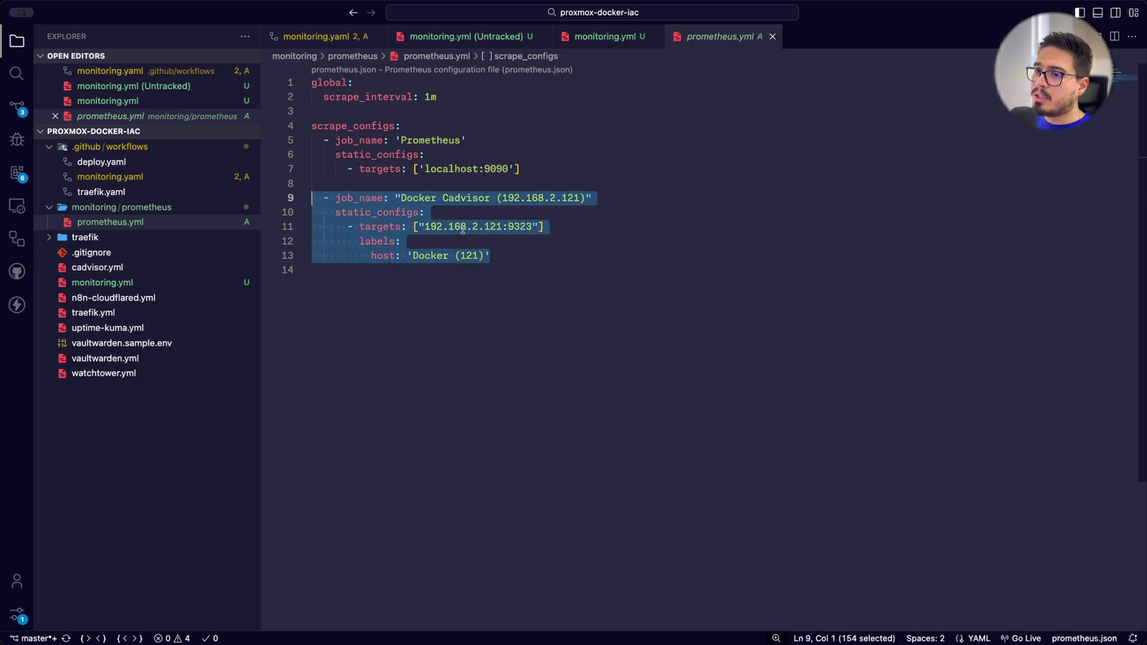
key(End)
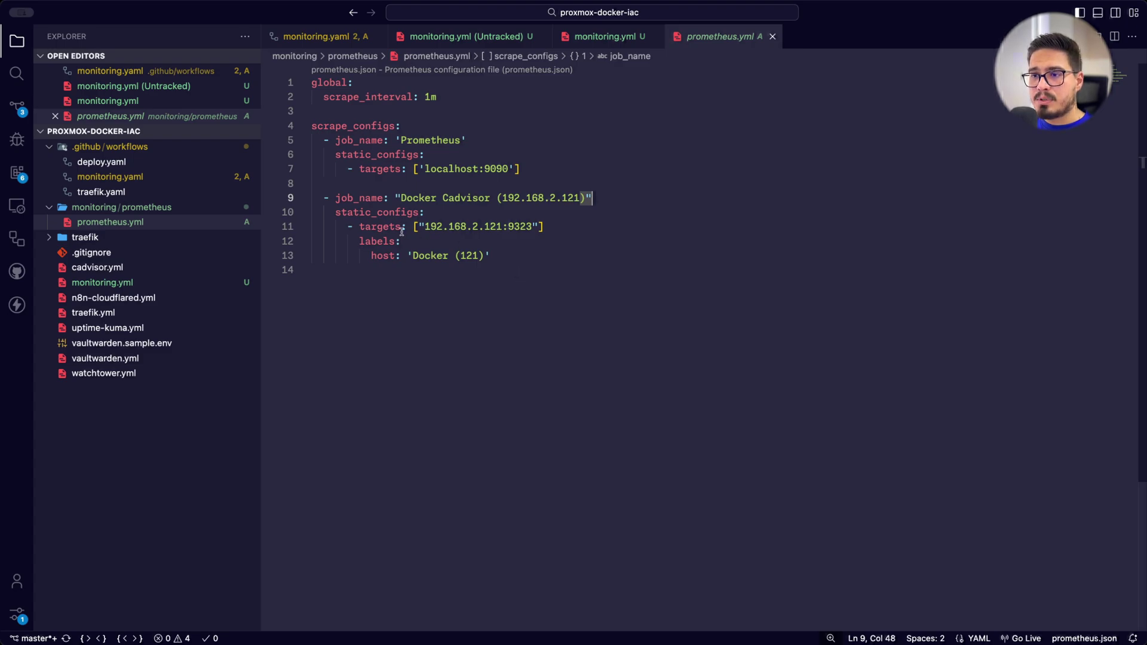
drag(413, 227, 549, 227)
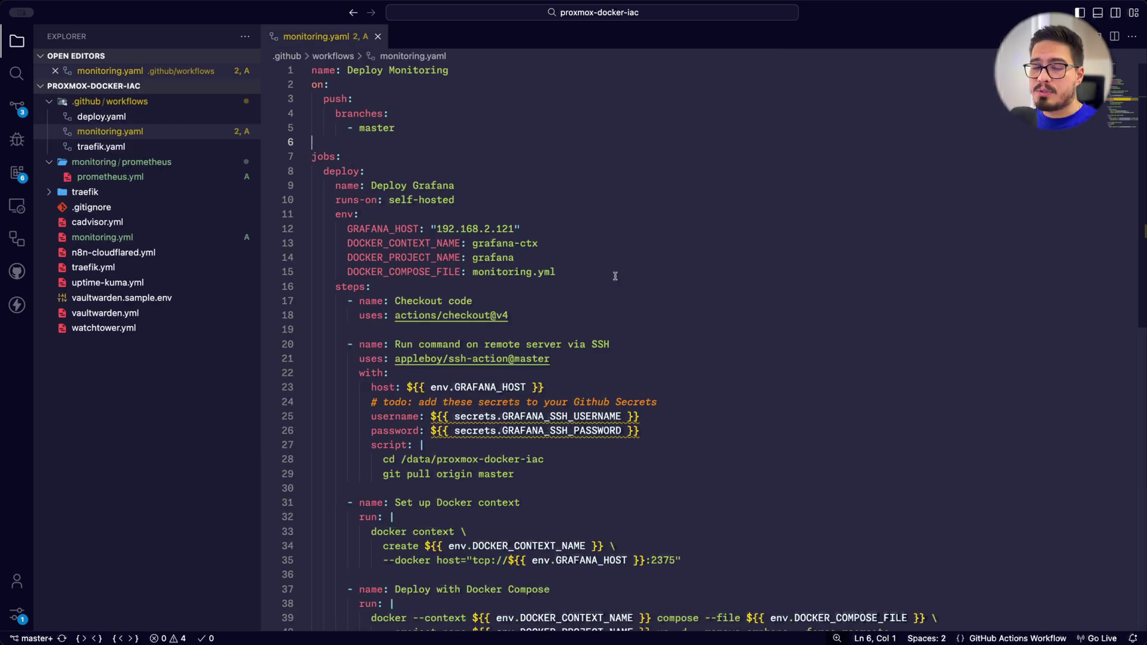
scroll(617, 269, down, 2)
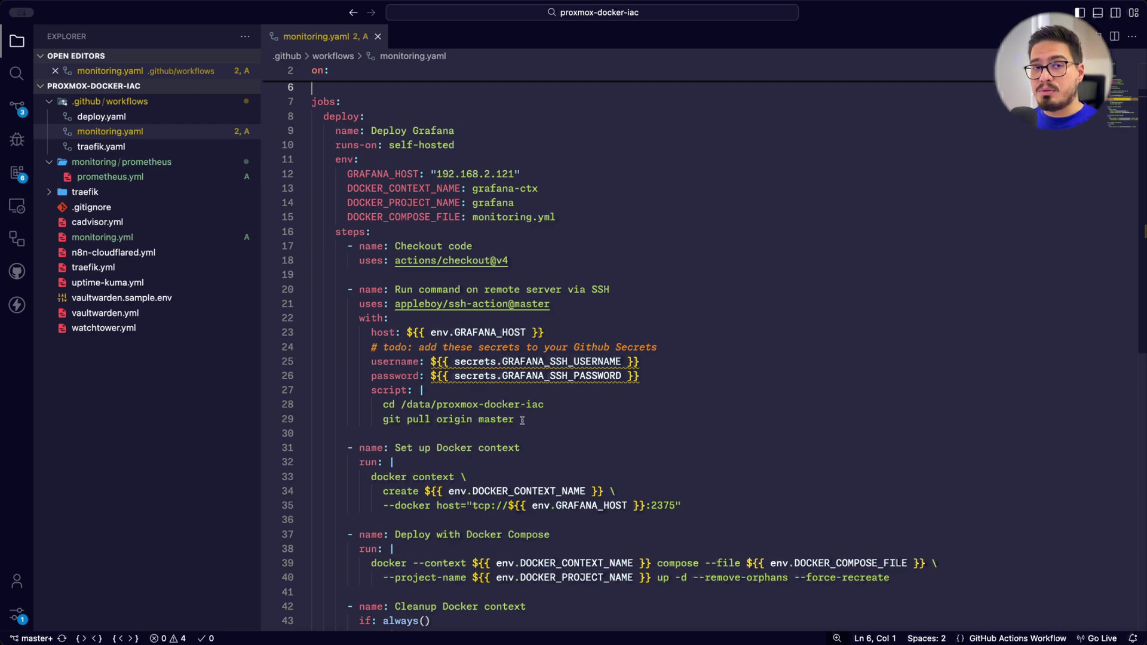
drag(523, 420, 255, 366)
click(661, 372)
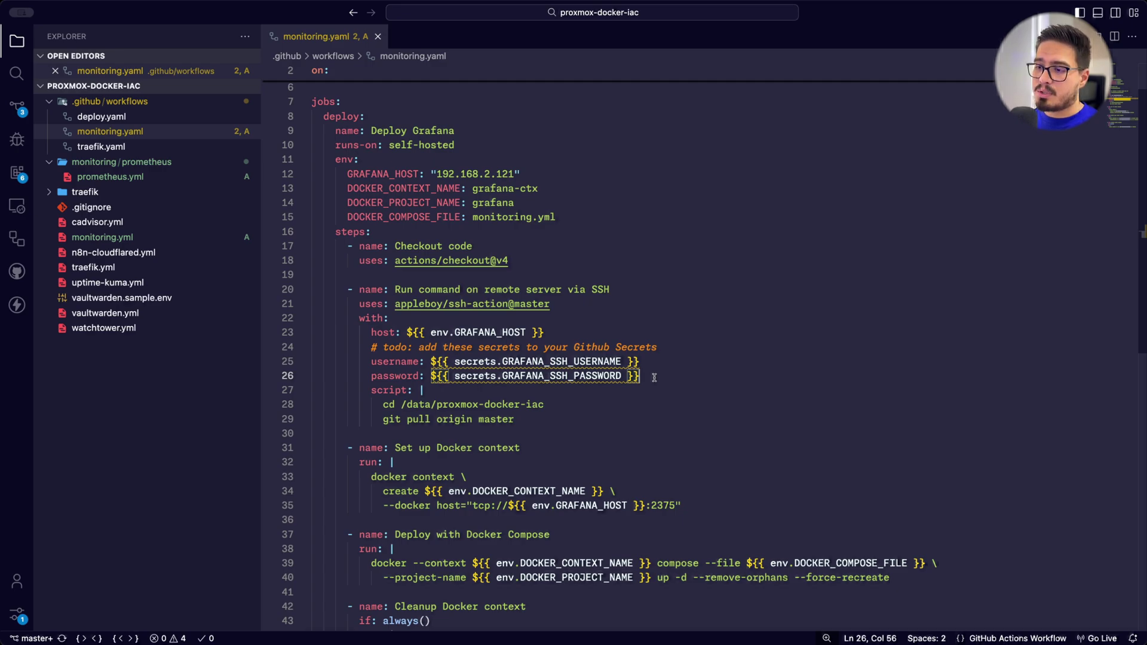
Add the GRAFANA_SSH_USERNAME repository Actions secret with the value root
key(super+Tab)
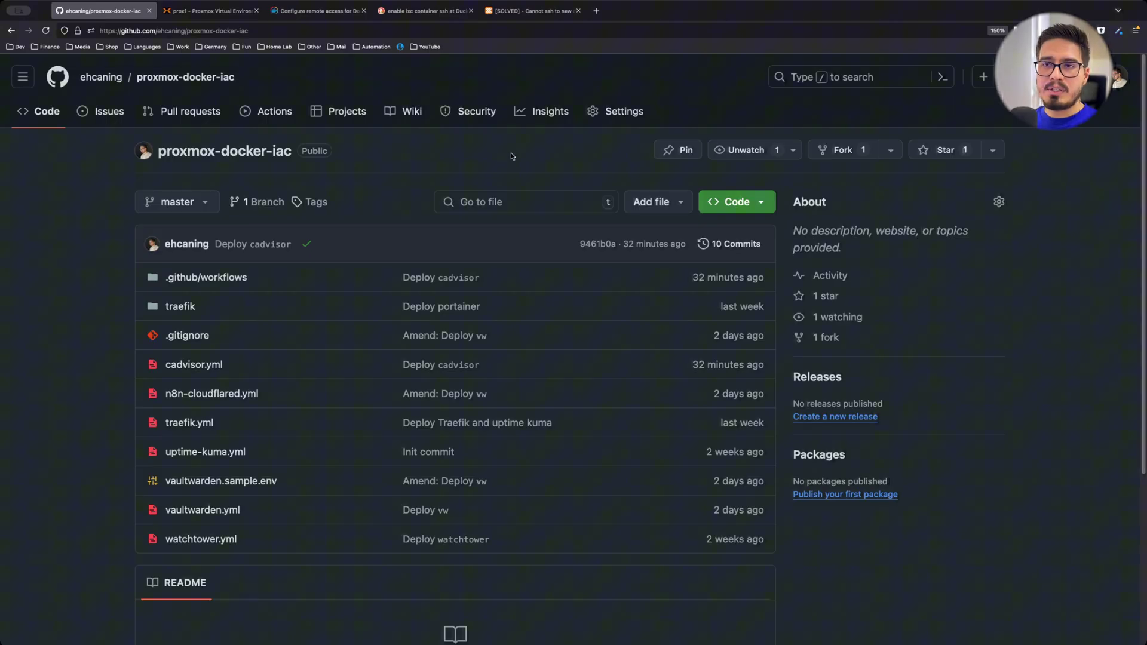
click(613, 111)
scroll(252, 303, down, 2)
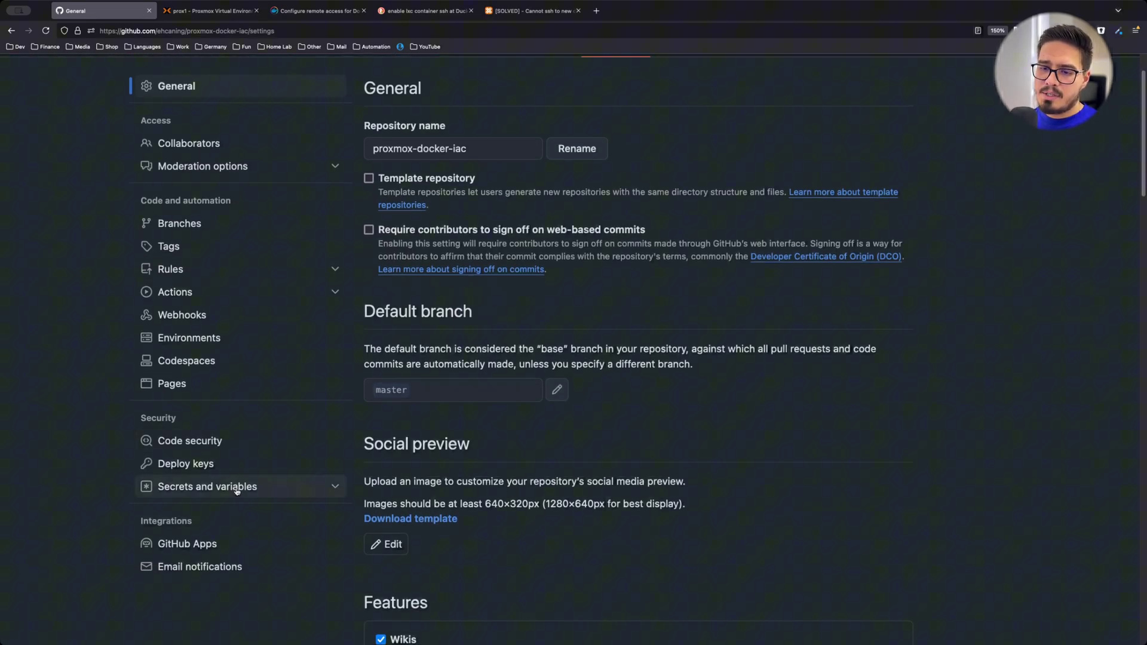
click(230, 486)
click(207, 512)
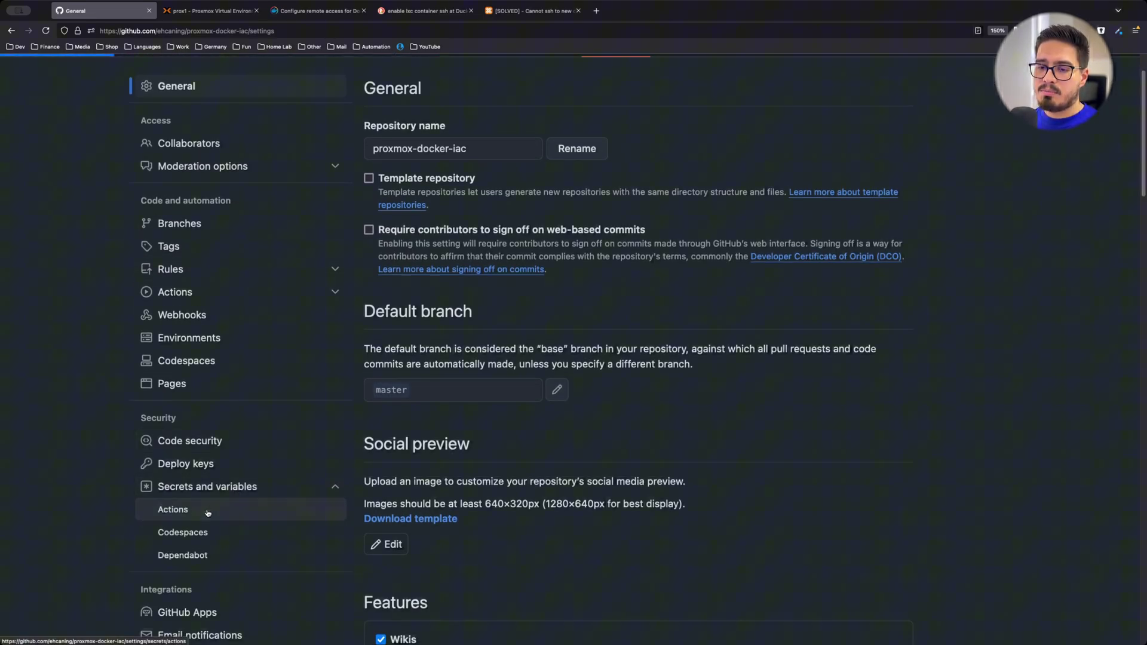
scroll(484, 310, down, 3)
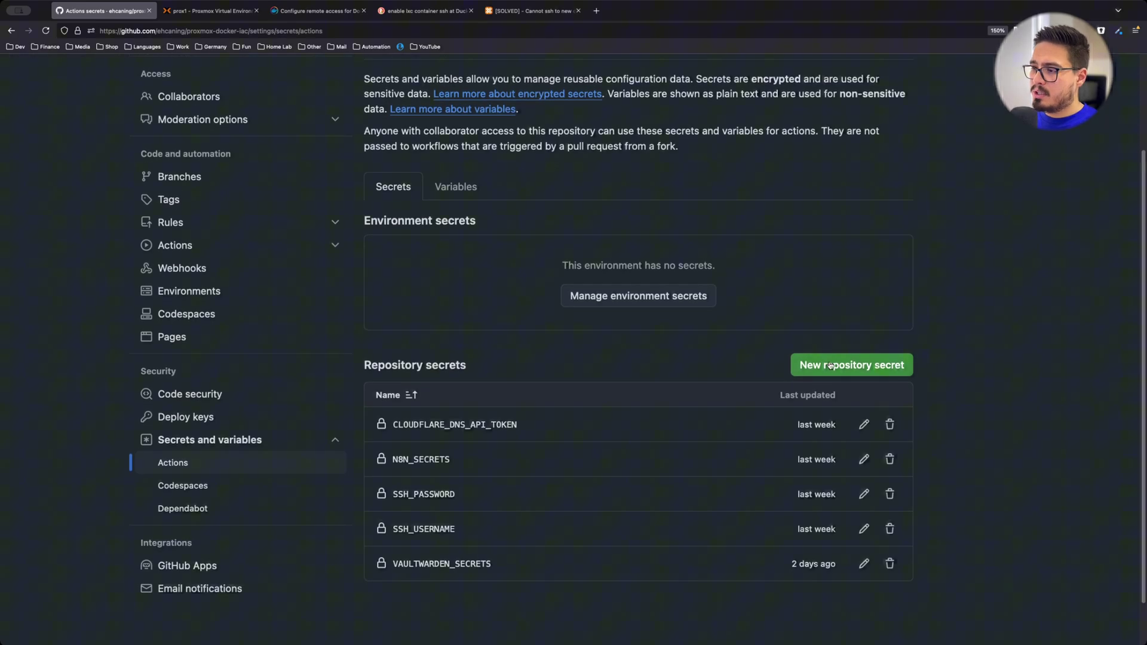
click(829, 366)
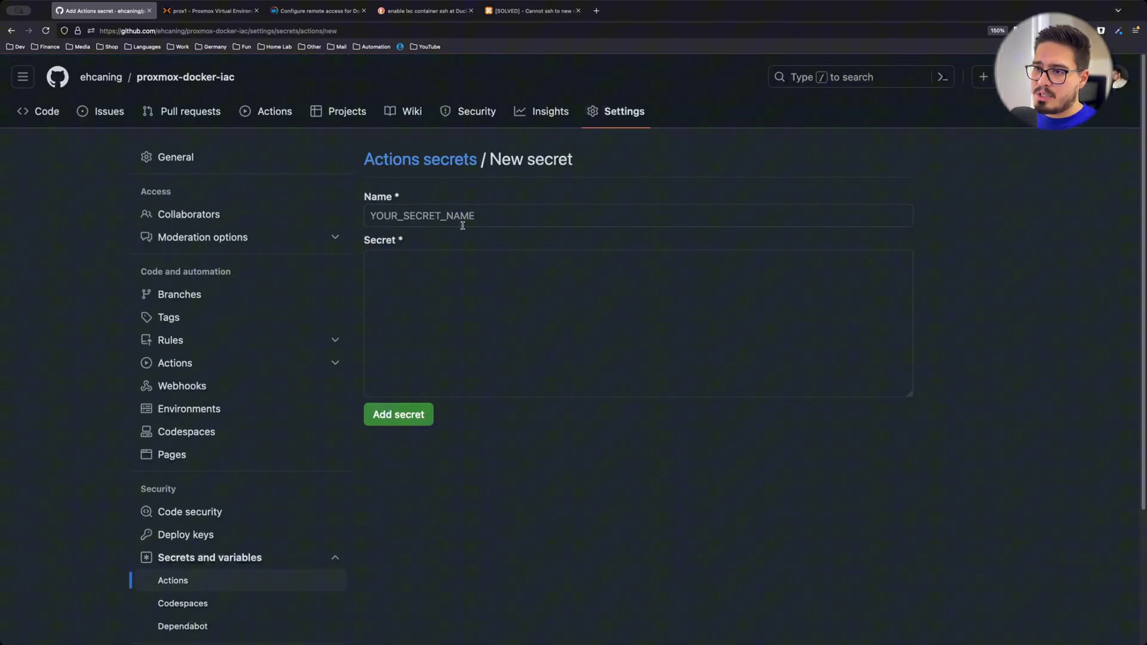
key(ctrl+v)
click(504, 289)
text(root)
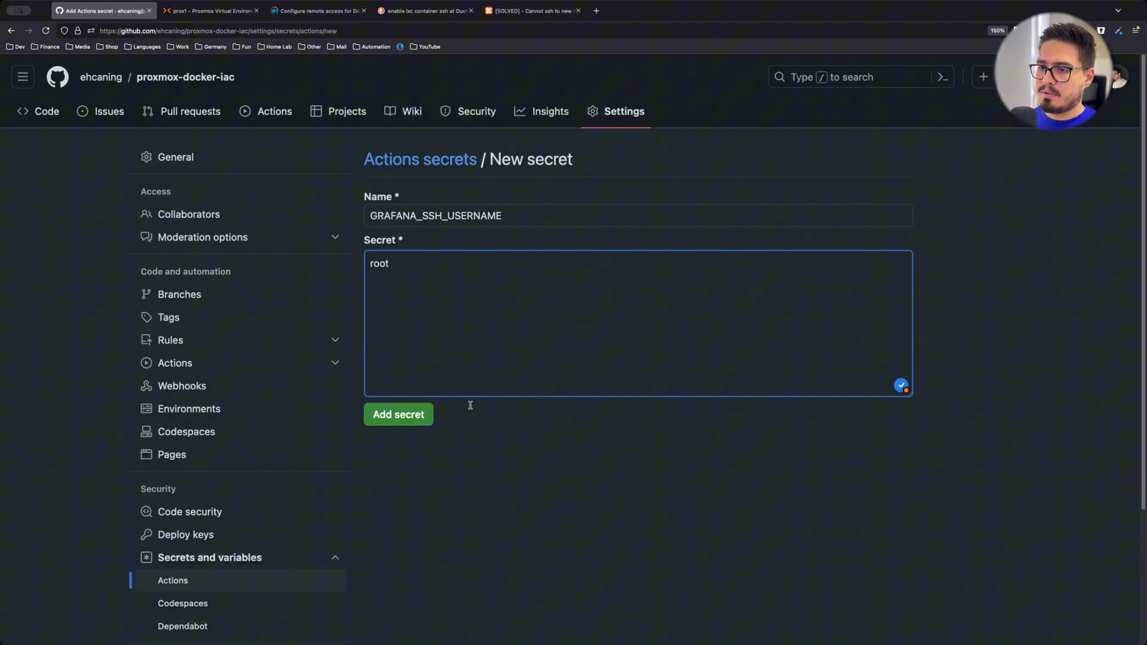
click(399, 415)
Add the GRAFANA_SSH_PASSWORD Actions secret holding the container's SSH password
key(super+Left)
click(455, 218)
key(super+v)
click(453, 288)
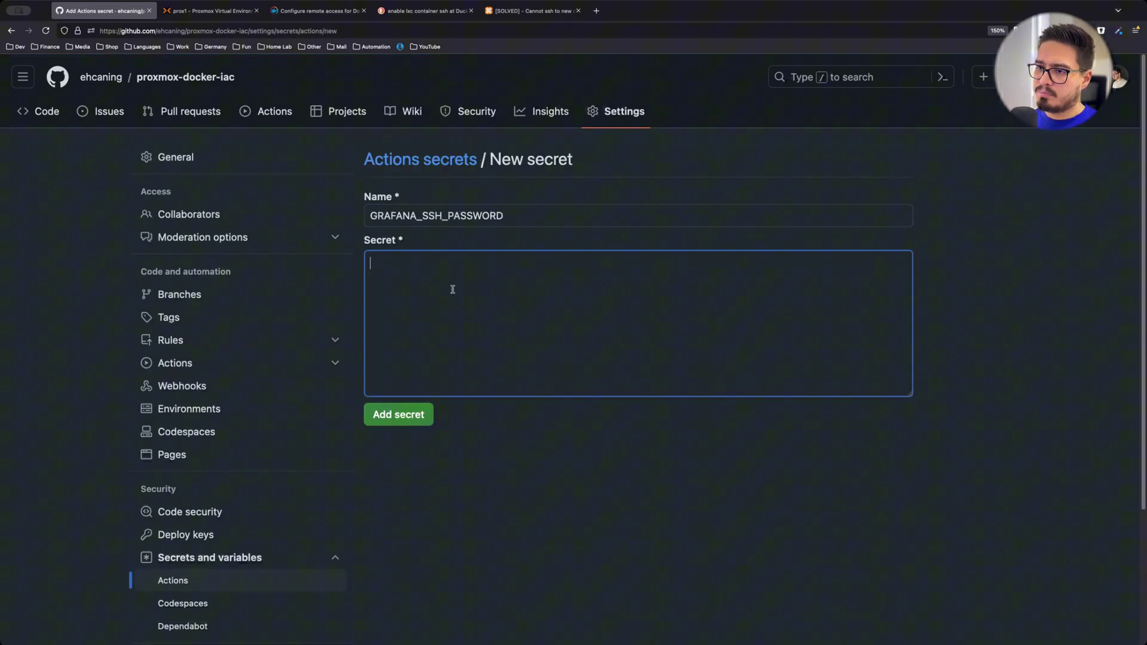
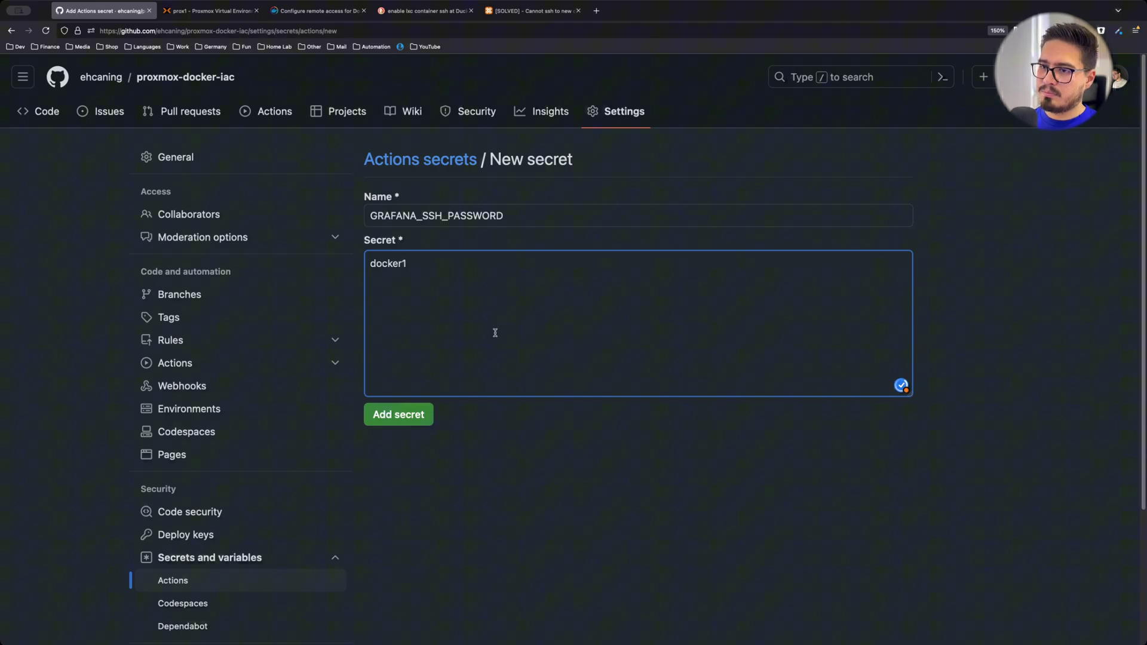
click(399, 414)
Review the username and password lines in the deploy workflow file
key(super+Tab)
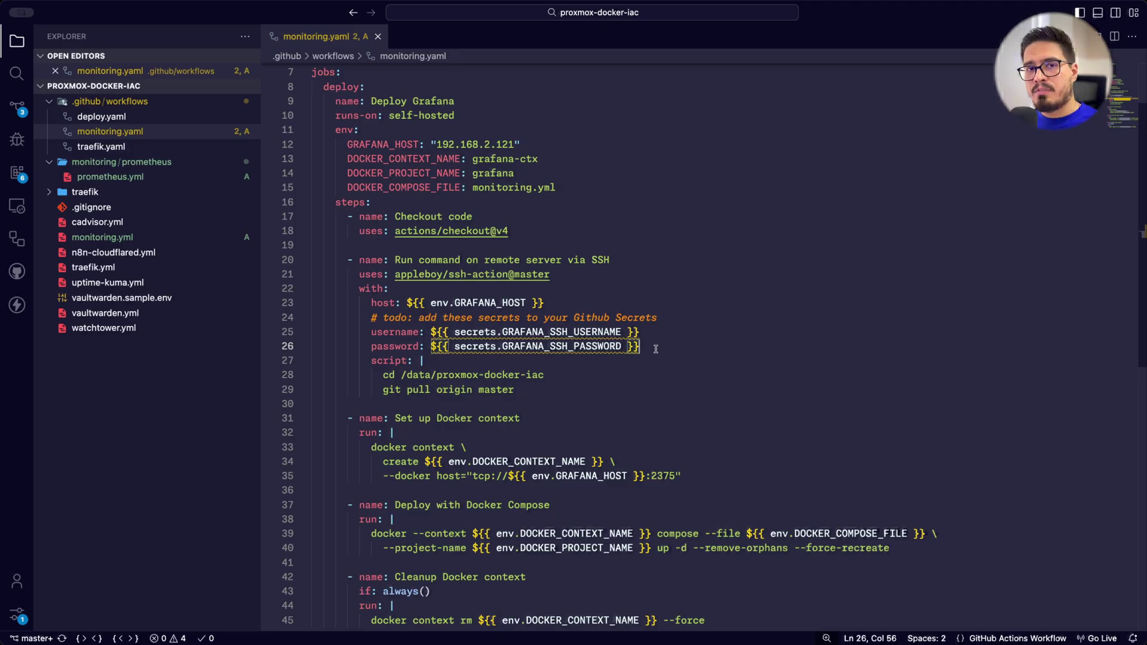
key(shift+Up)
key(super+shift+Left)
key(super+shift+Left)
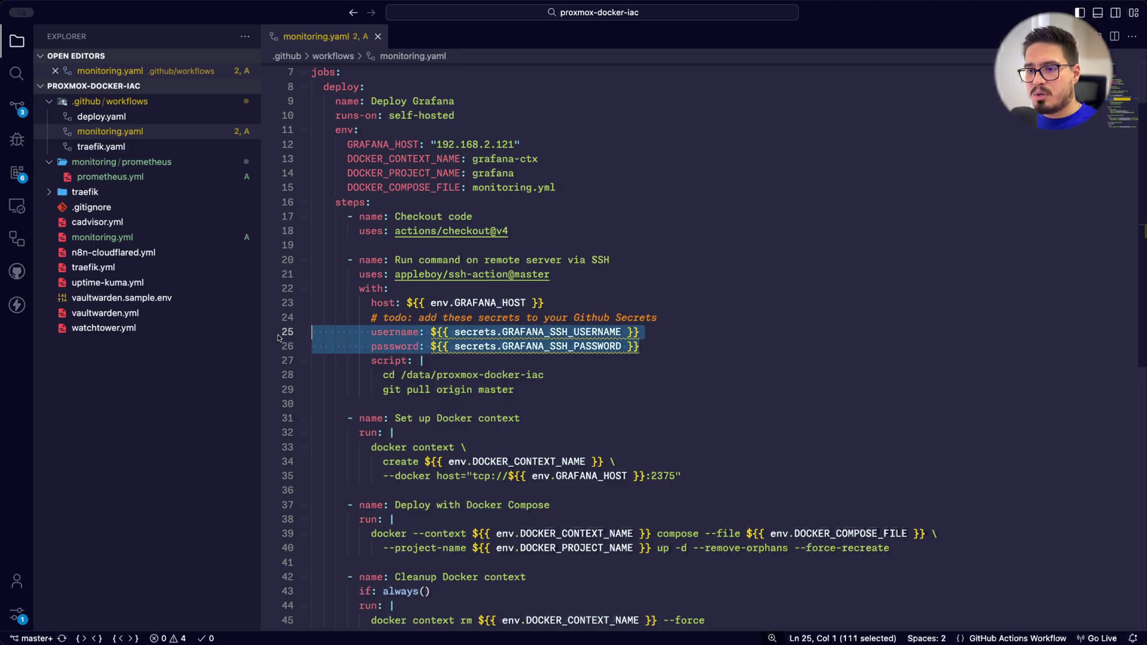
click(663, 342)
scroll(666, 319, down, 2)
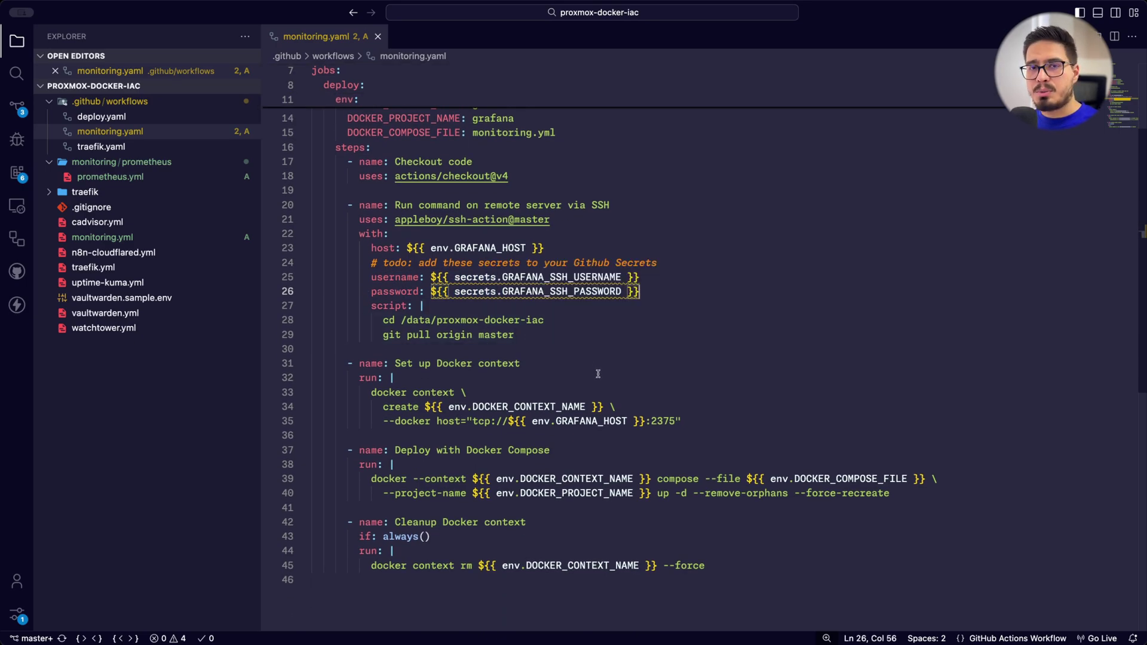
scroll(487, 325, up, 3)
Commit & Push the monitoring compose, workflow and Prometheus files, then close the SSH forum tab
click(18, 108)
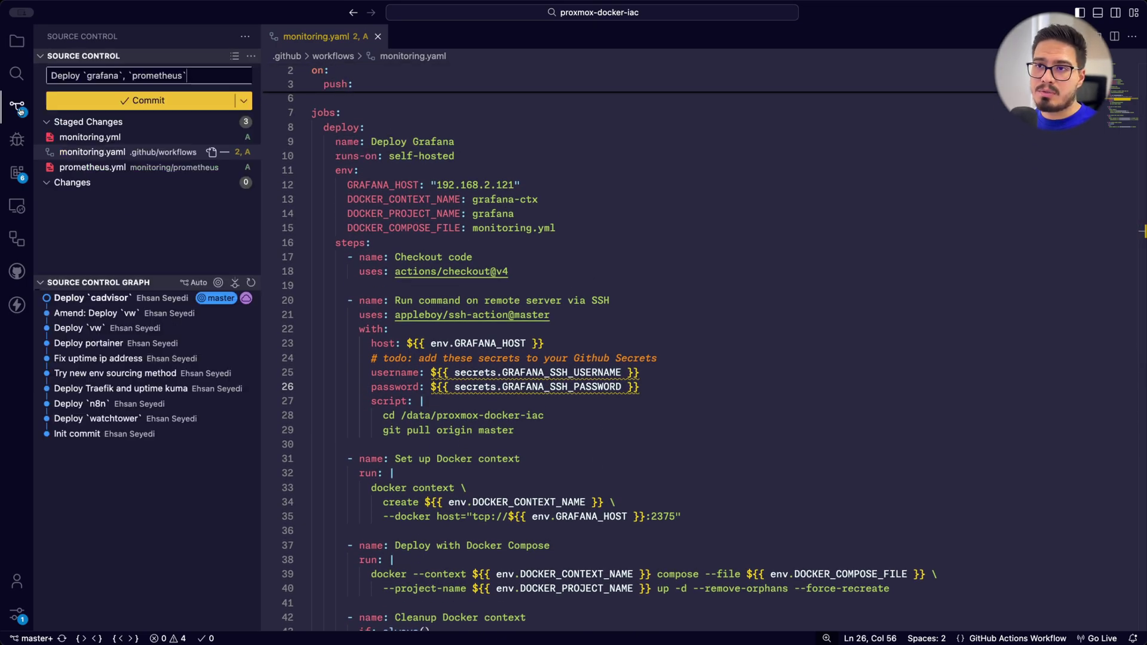
click(243, 101)
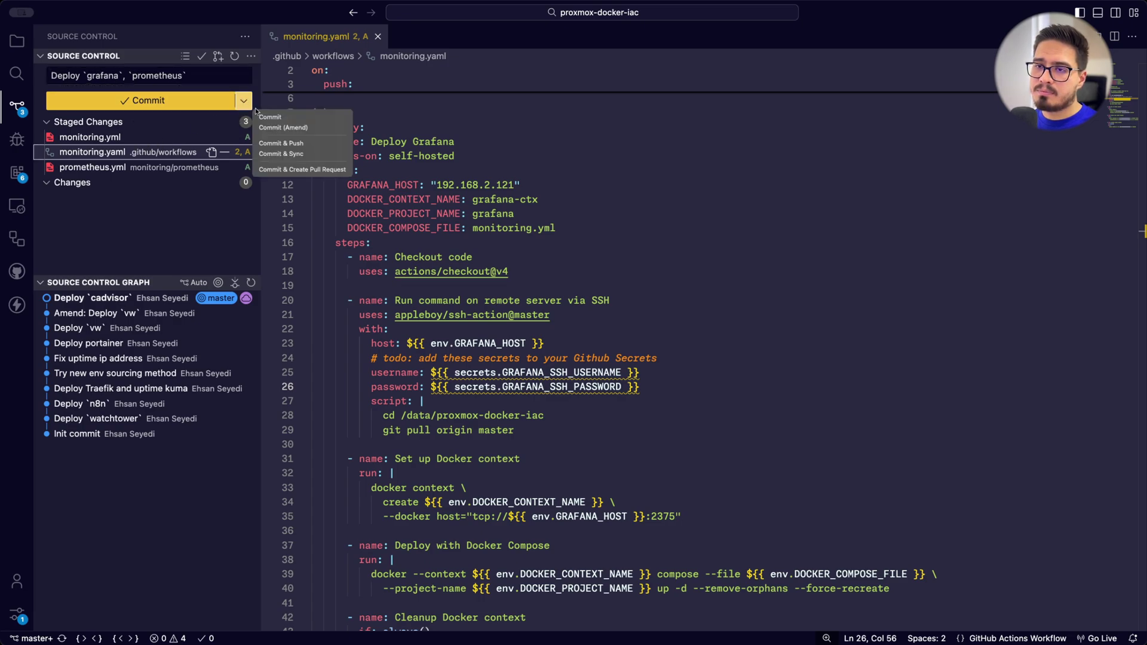
click(308, 143)
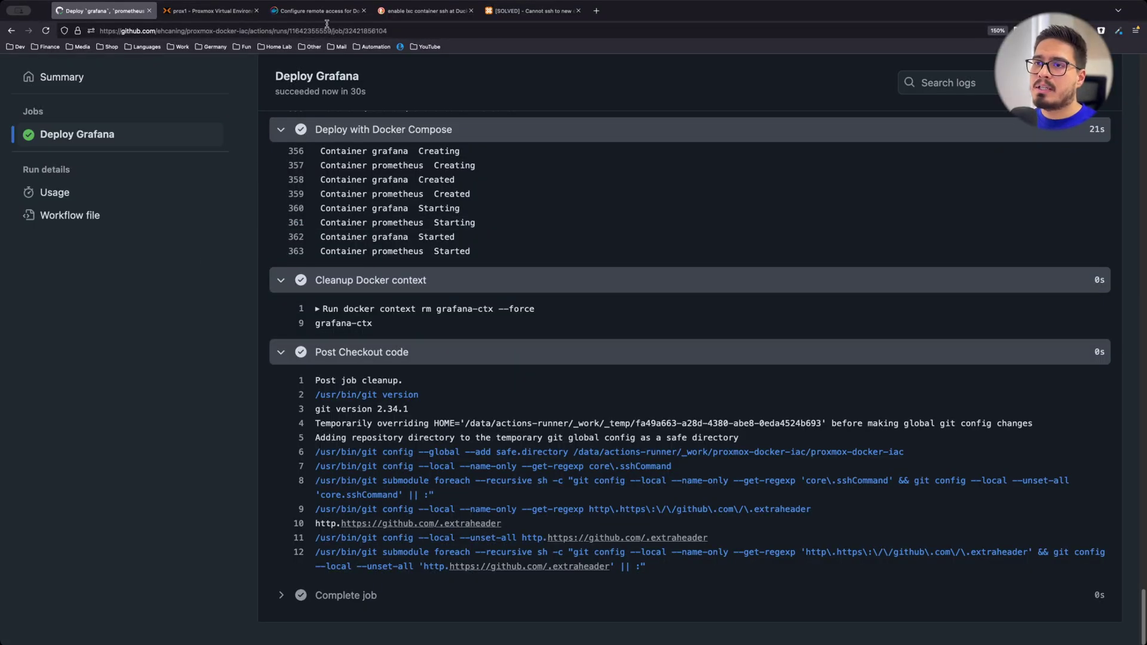
middle_click(544, 7)
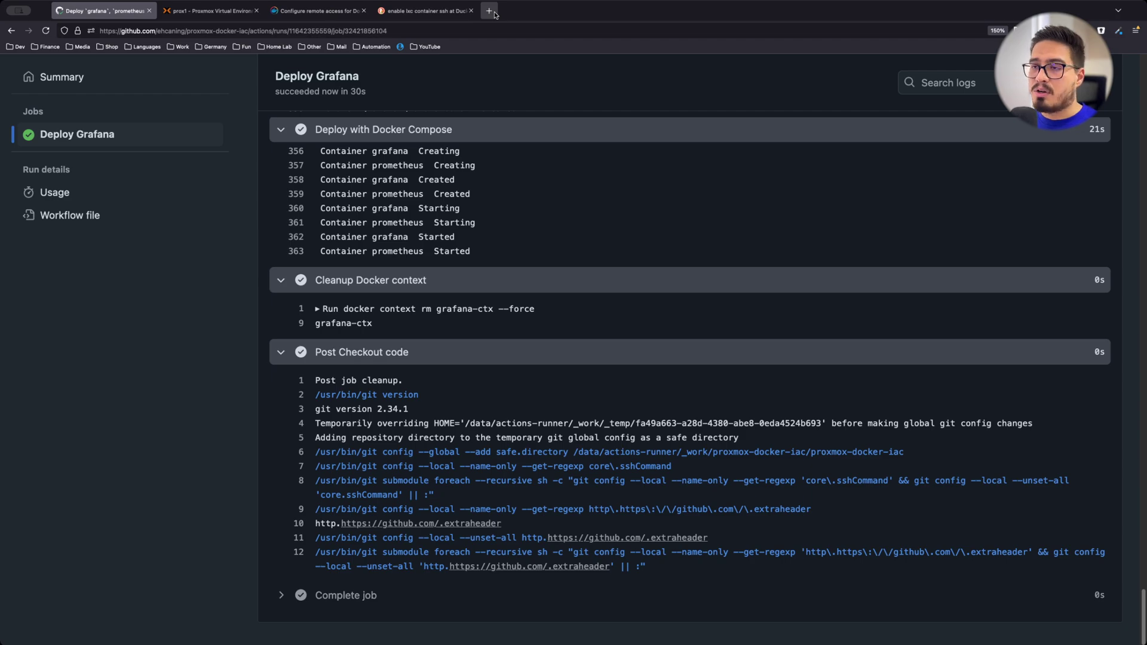
click(489, 10)
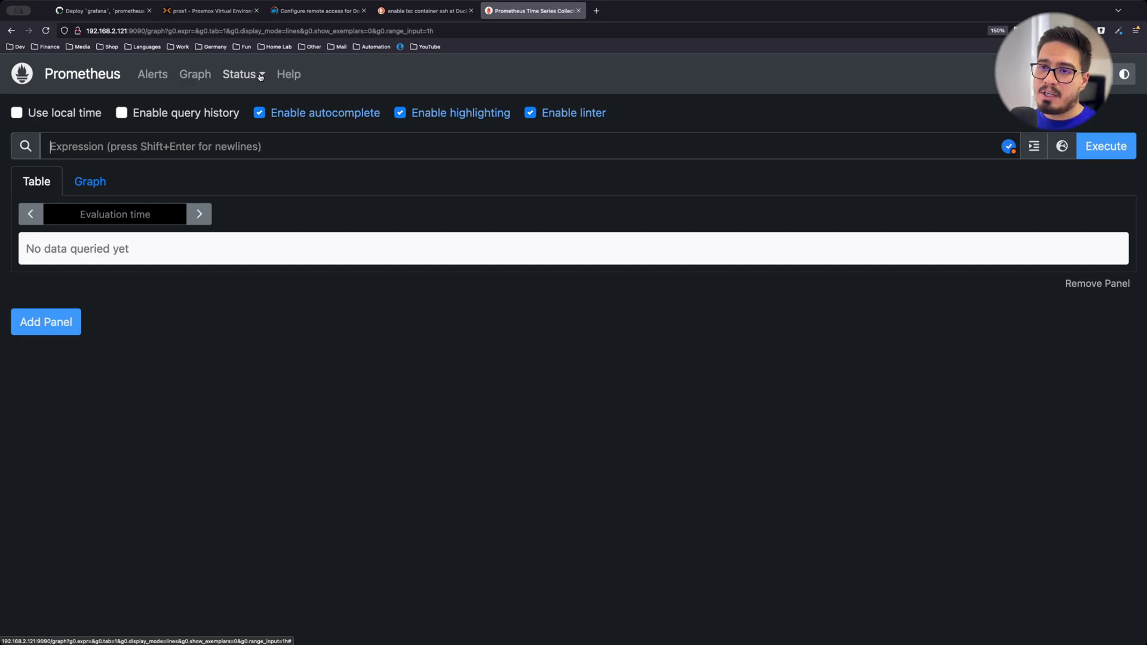
Verify the Docker Cadvisor target is UP under Status > Targets, then load 192.168.2.121:3000
click(260, 75)
click(277, 223)
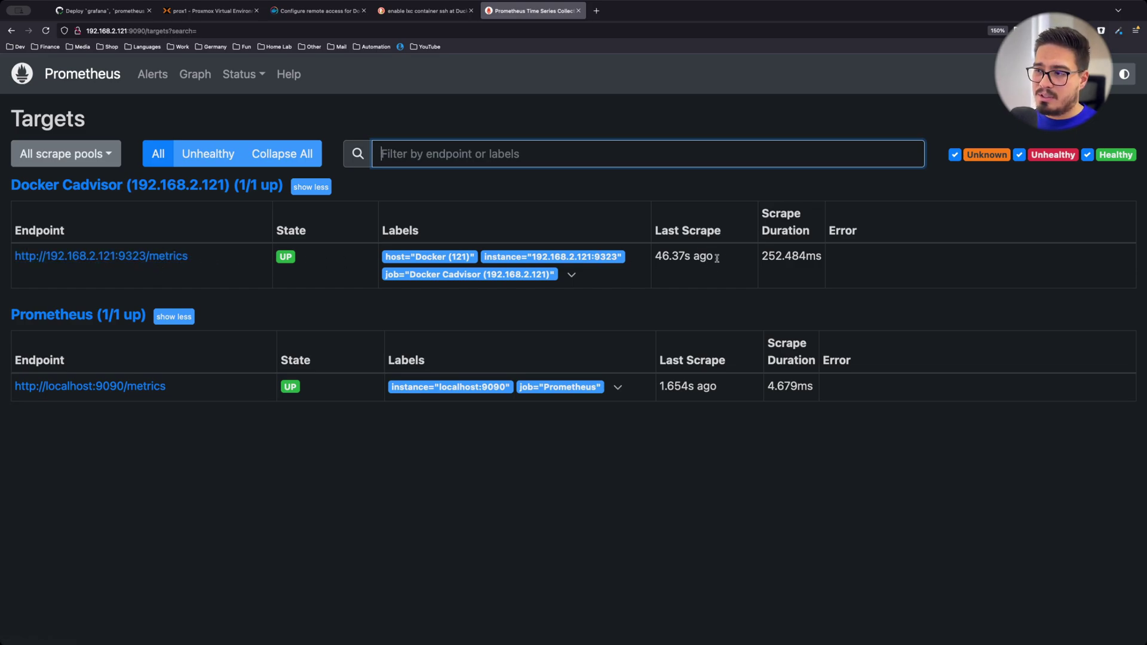
click(138, 30)
text(192.168.2.121:3000)
key(Return)
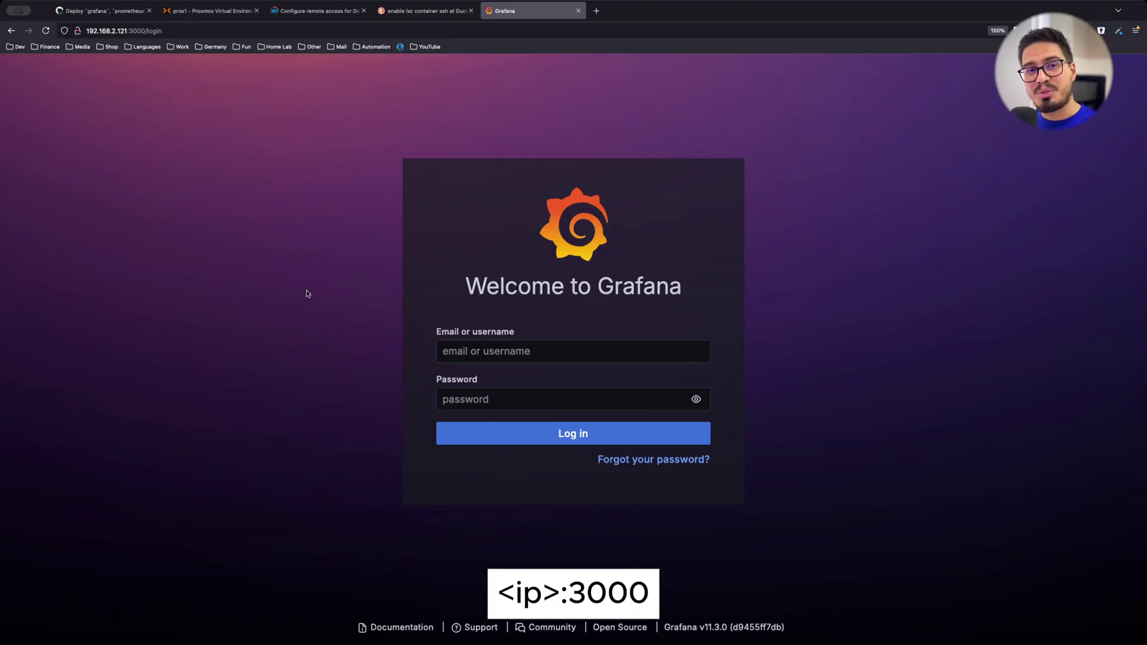
Log in to Grafana with the default admin username and password, declining the browser's save-password prompt
click(538, 351)
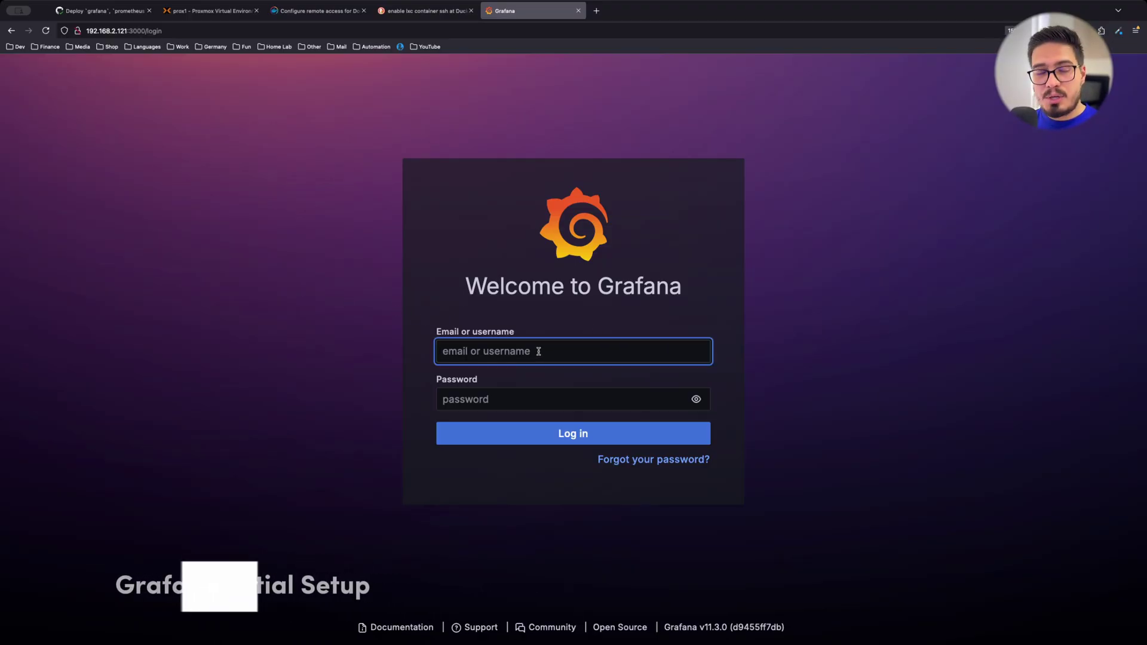
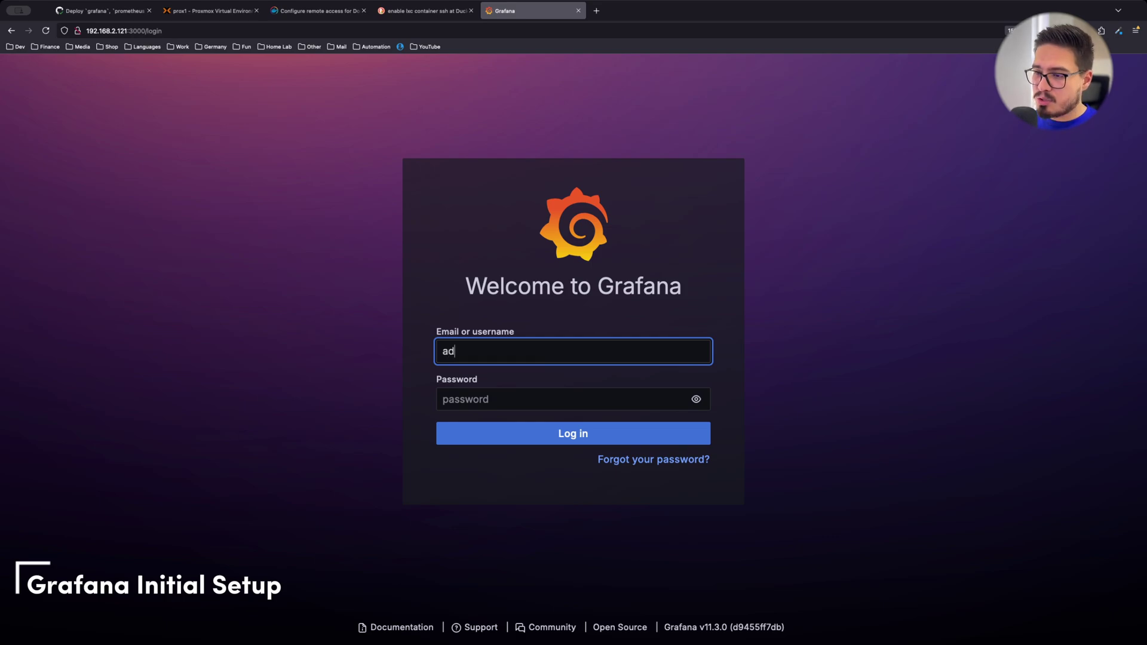
key(Tab)
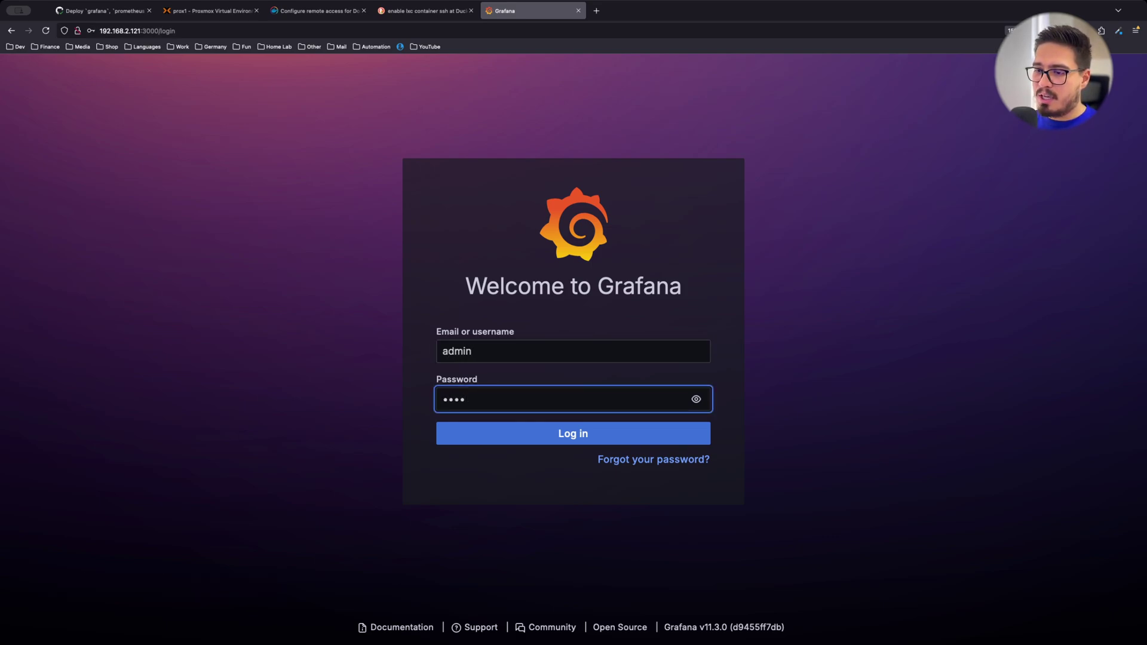
key(Return)
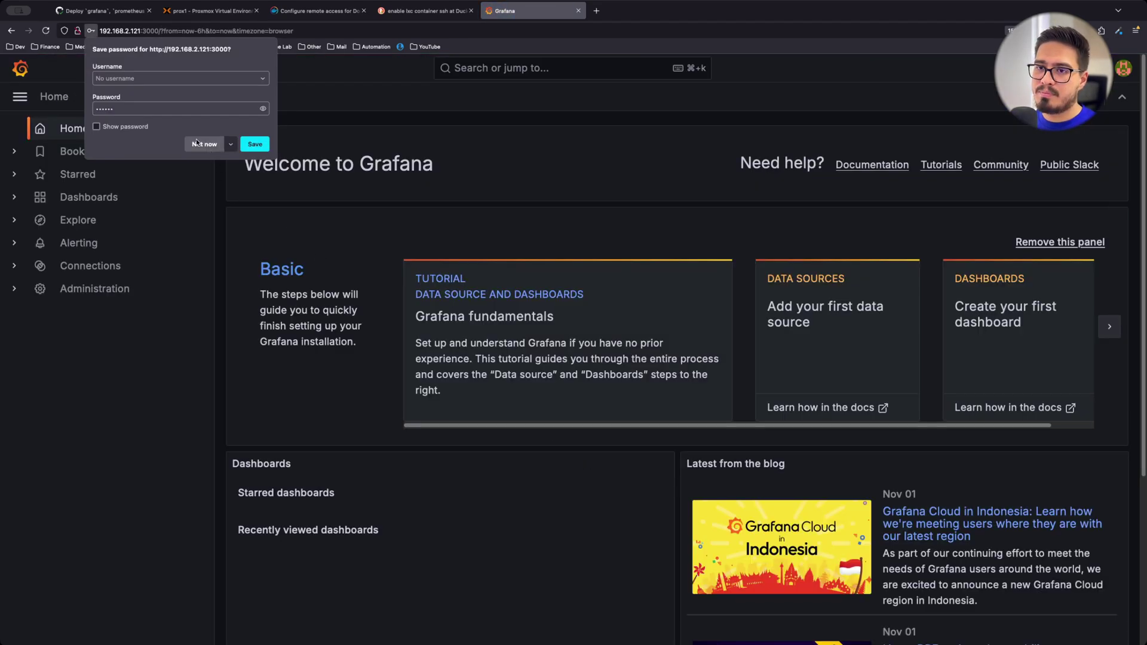
click(203, 145)
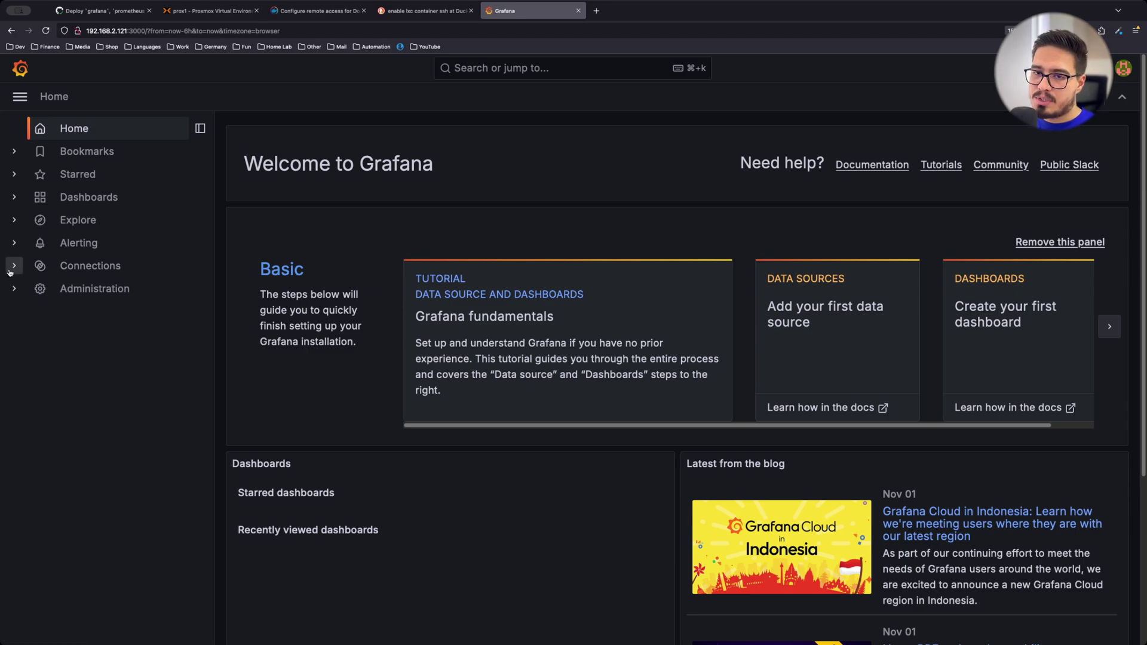
Start a new Prometheus data source from Connections > Data sources
click(10, 269)
click(89, 314)
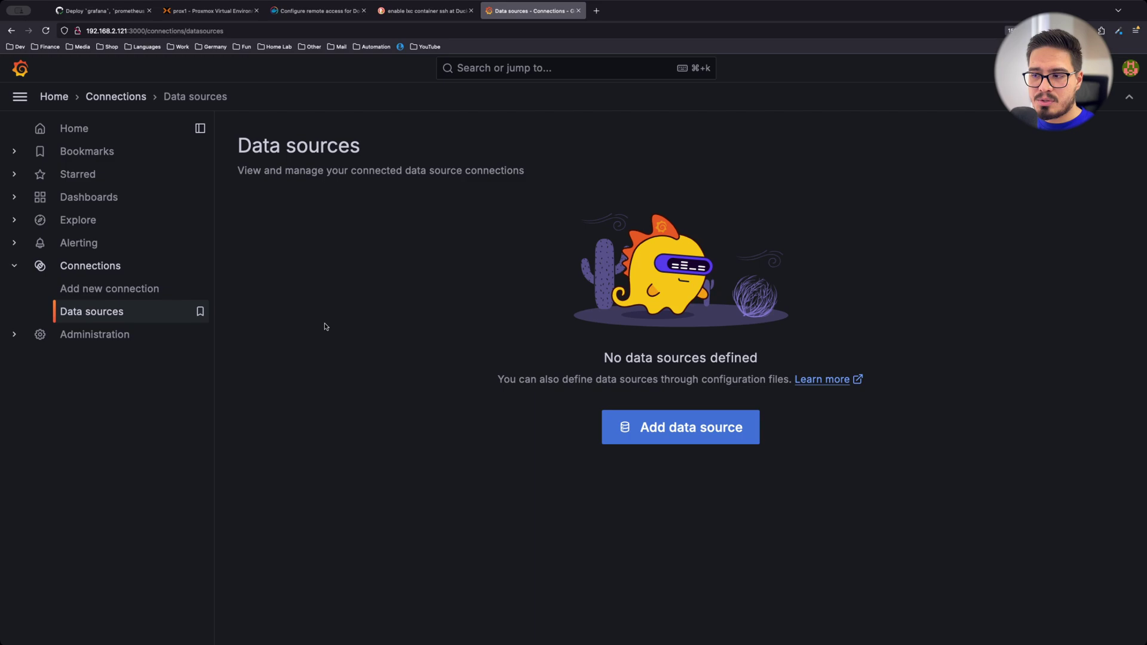
click(660, 426)
click(396, 277)
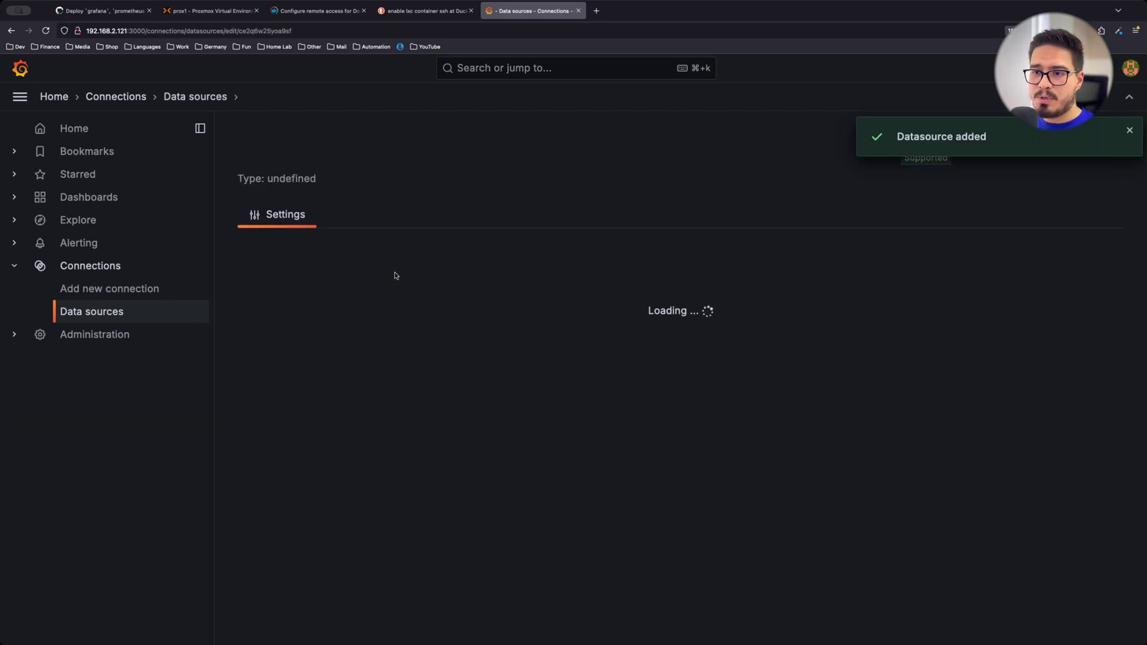
scroll(478, 299, down, 2)
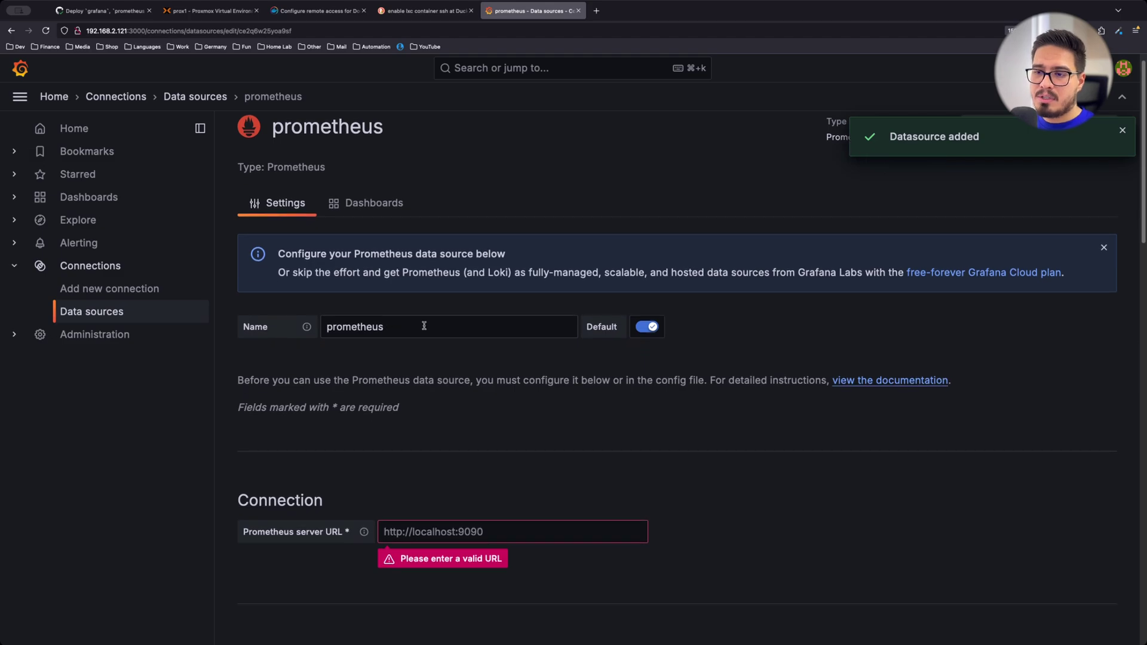
scroll(426, 297, down, 3)
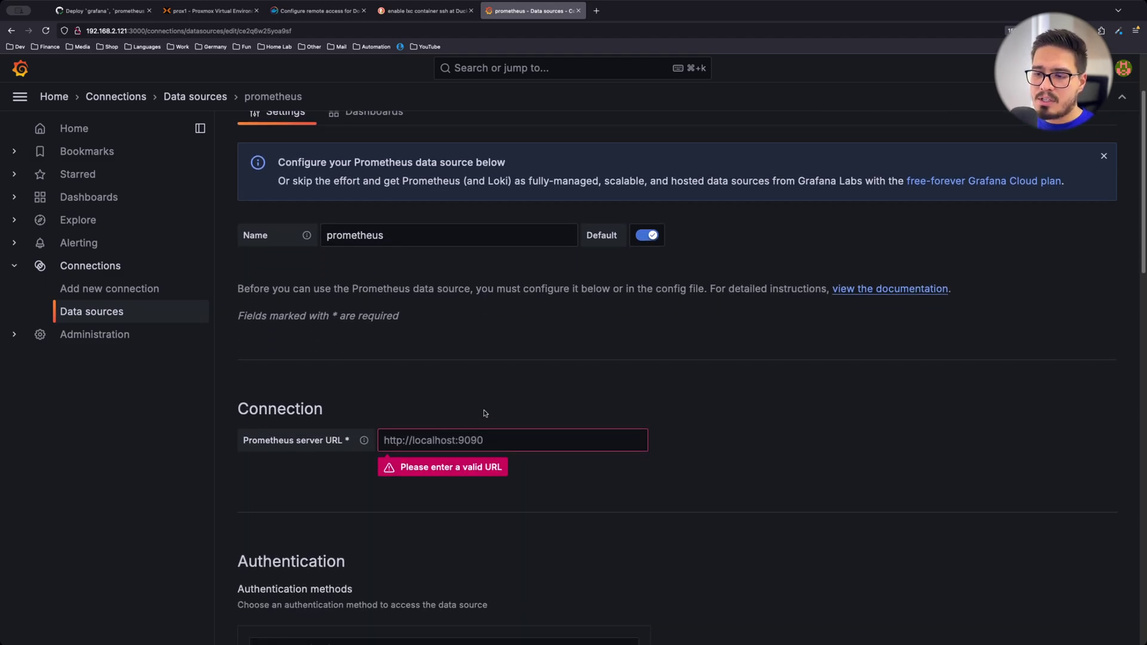
click(429, 441)
text(http:/)
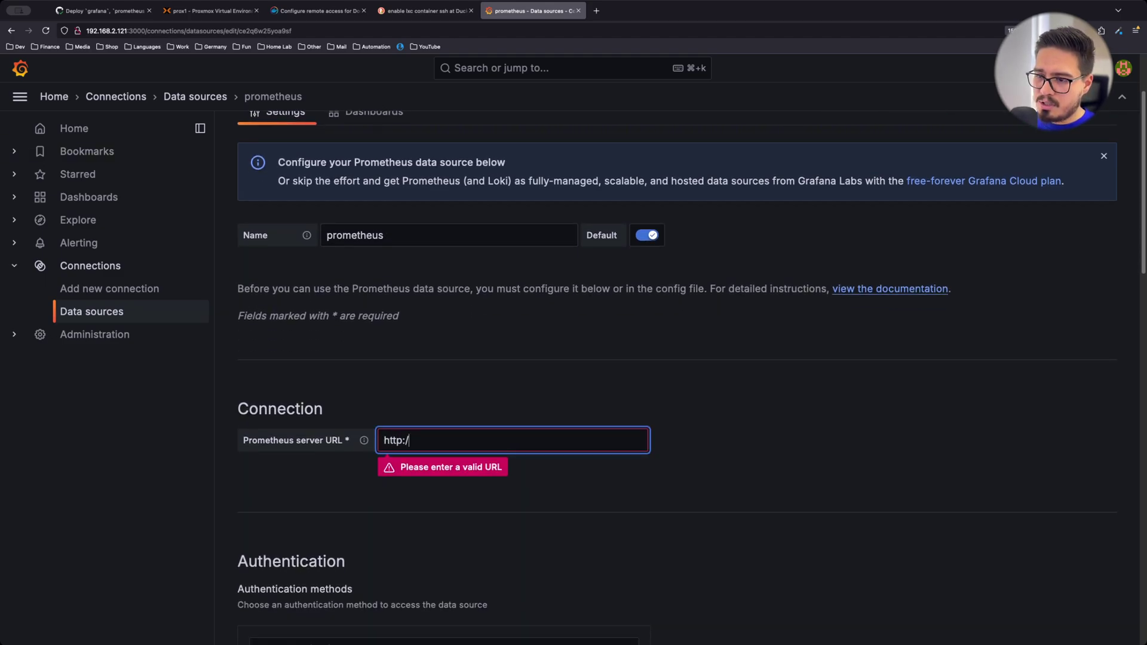
text(/promet)
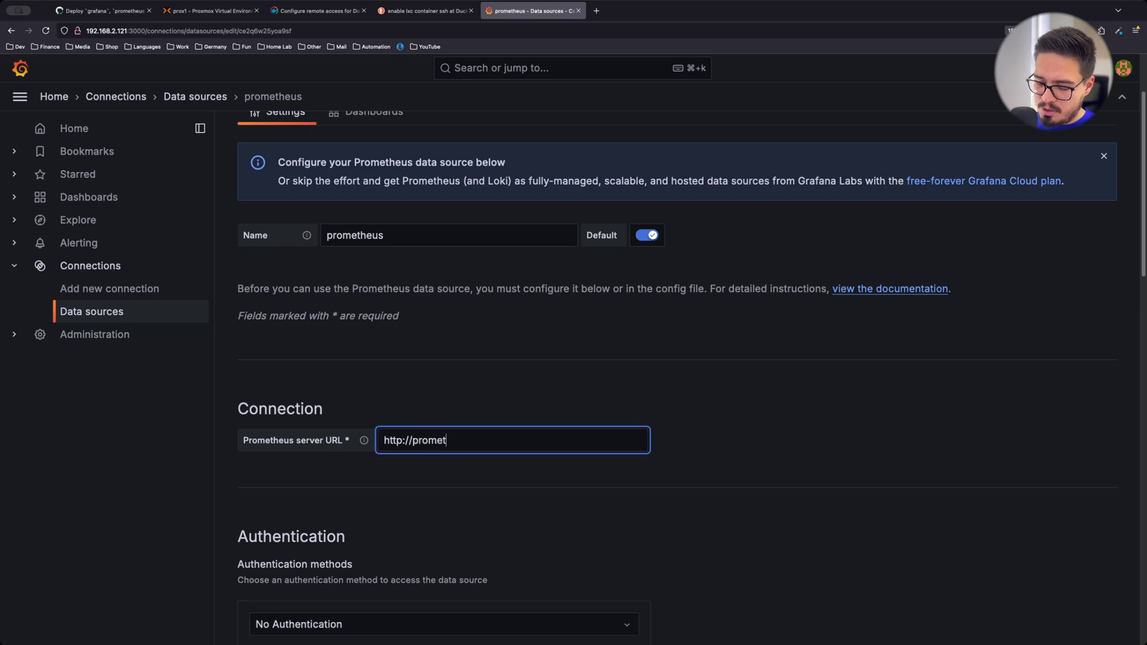
text(heus:)
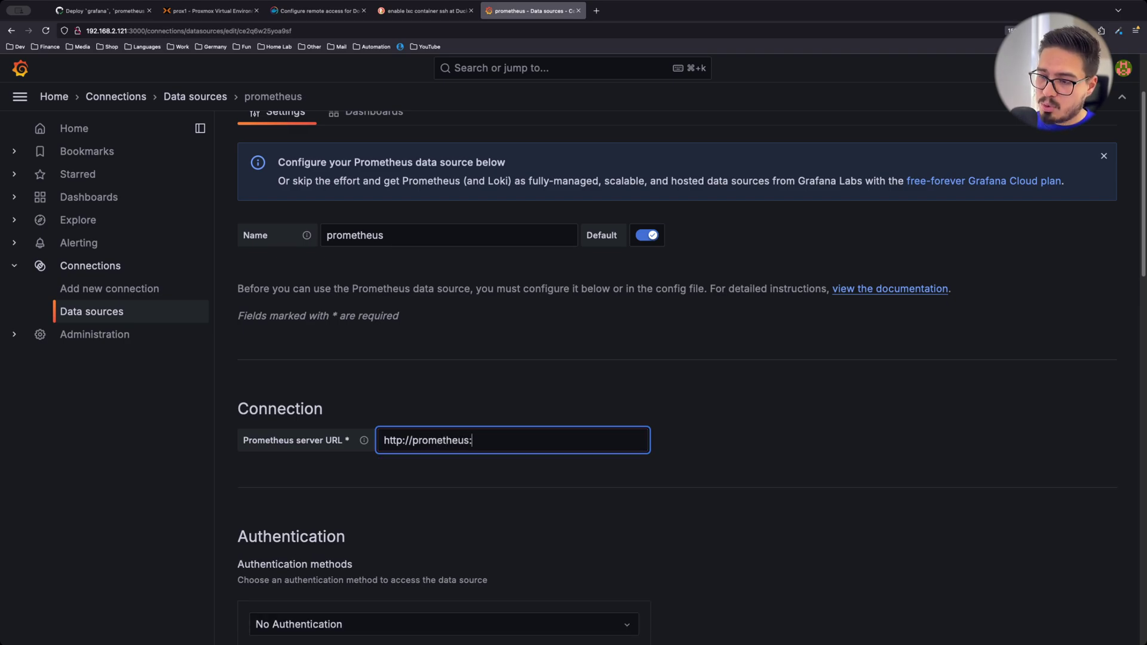
text(9090)
scroll(454, 334, down, 10)
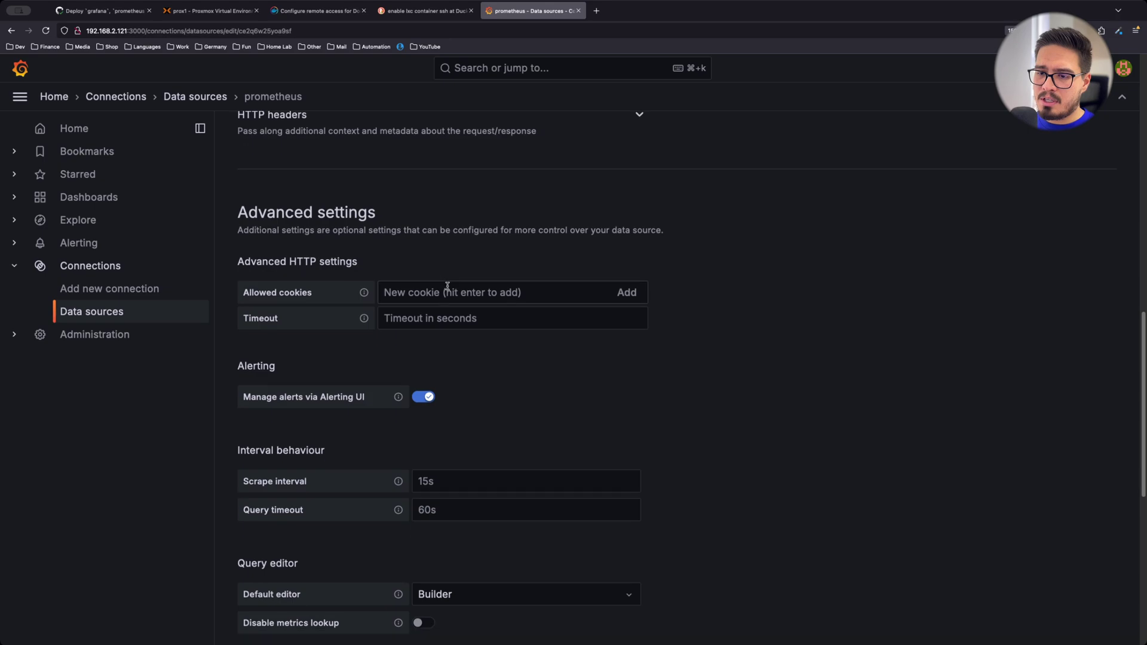
scroll(448, 286, down, 5)
click(344, 611)
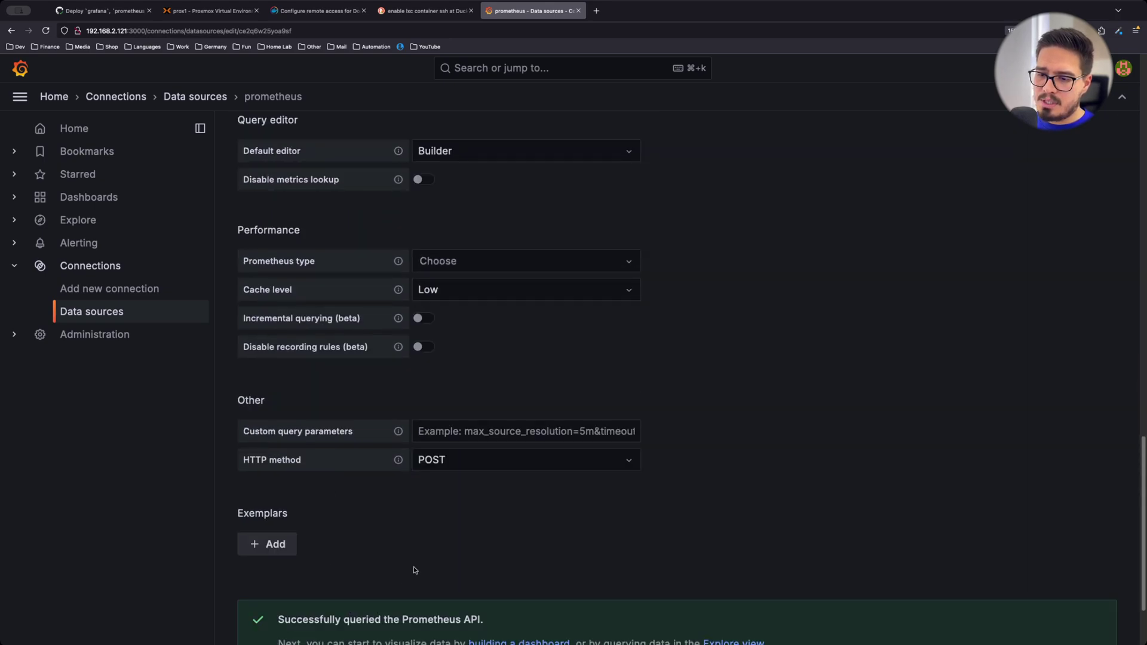
scroll(453, 516, down, 2)
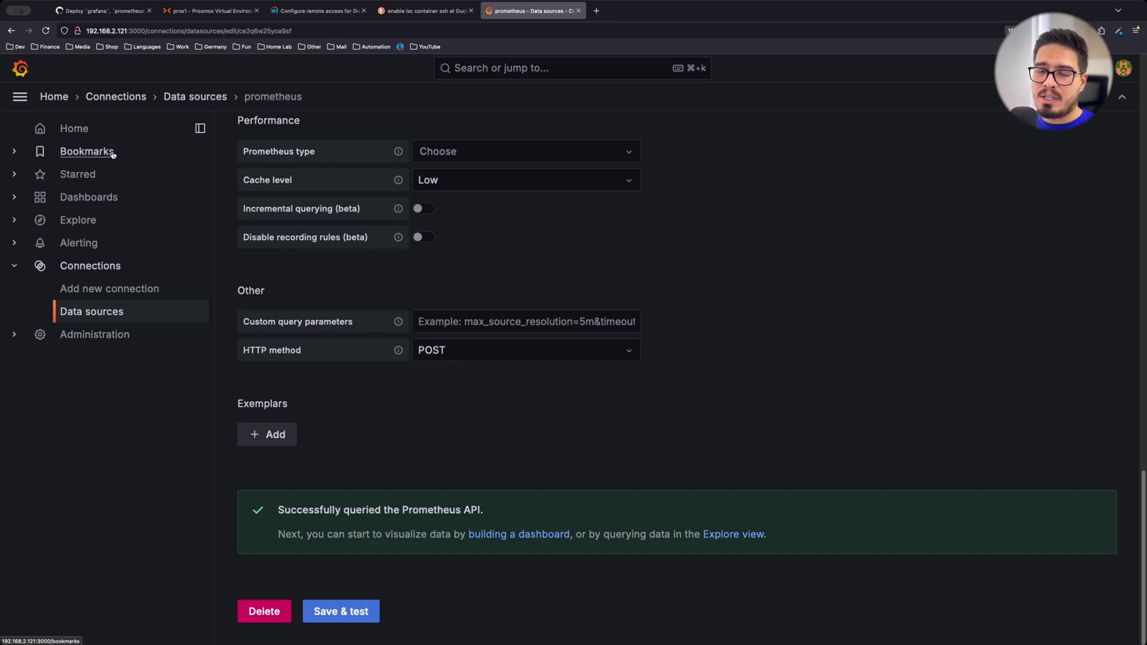
In Explore, select the container_last_seen metric and run the query, returning 33 series
click(71, 219)
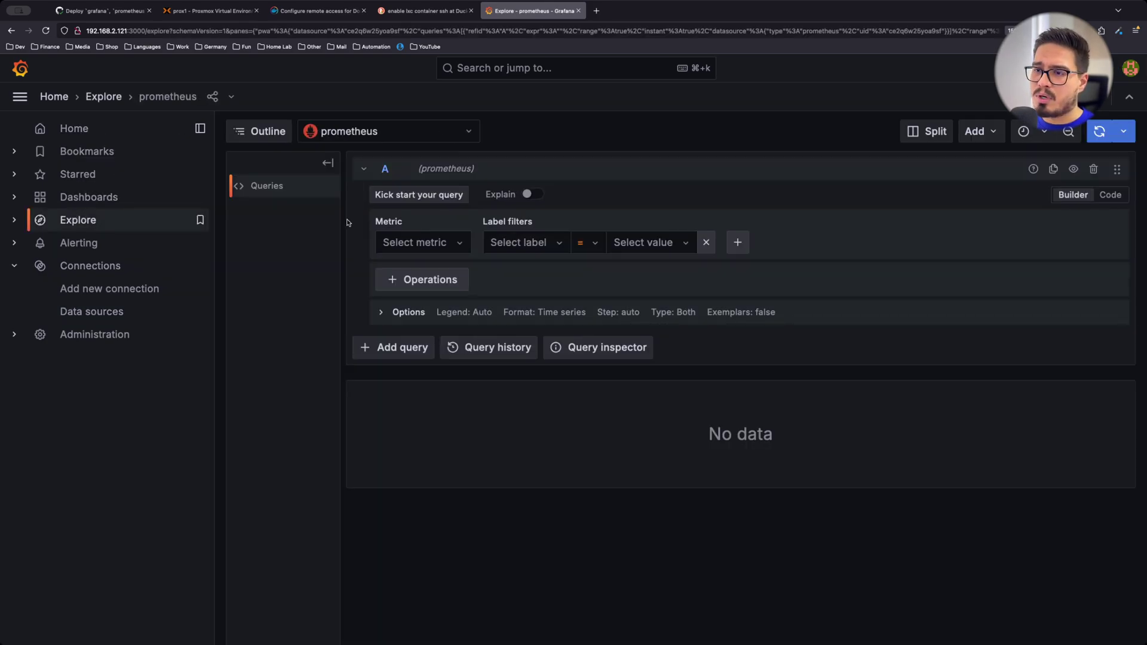
click(447, 244)
scroll(502, 317, down, 10)
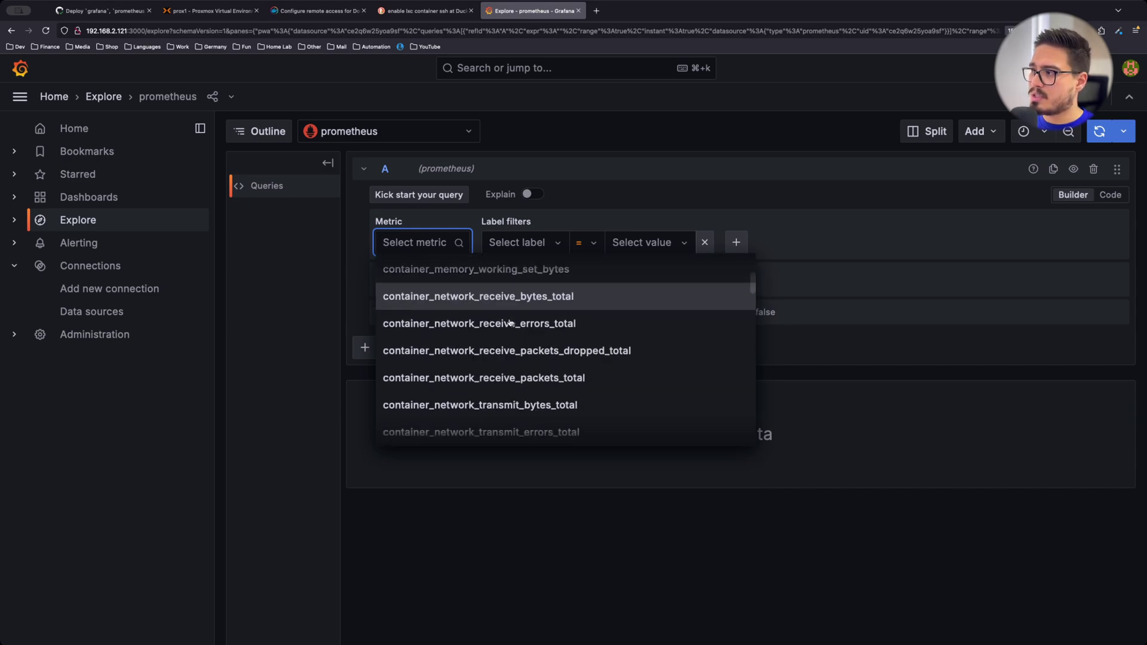
text(containert)
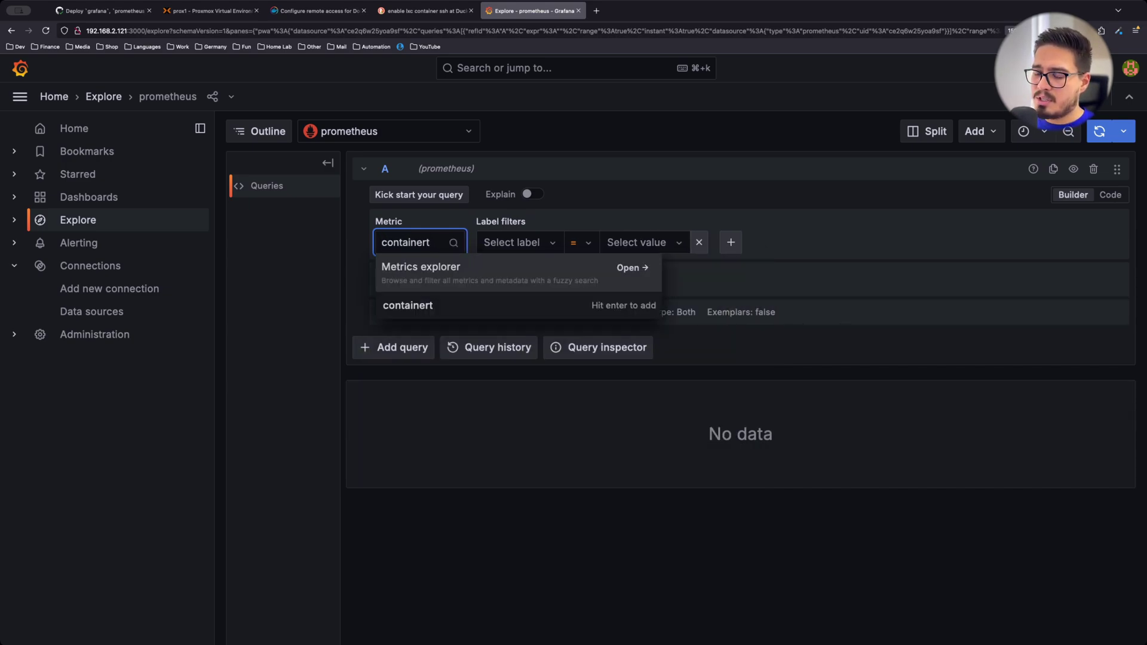
key(BackSpace)
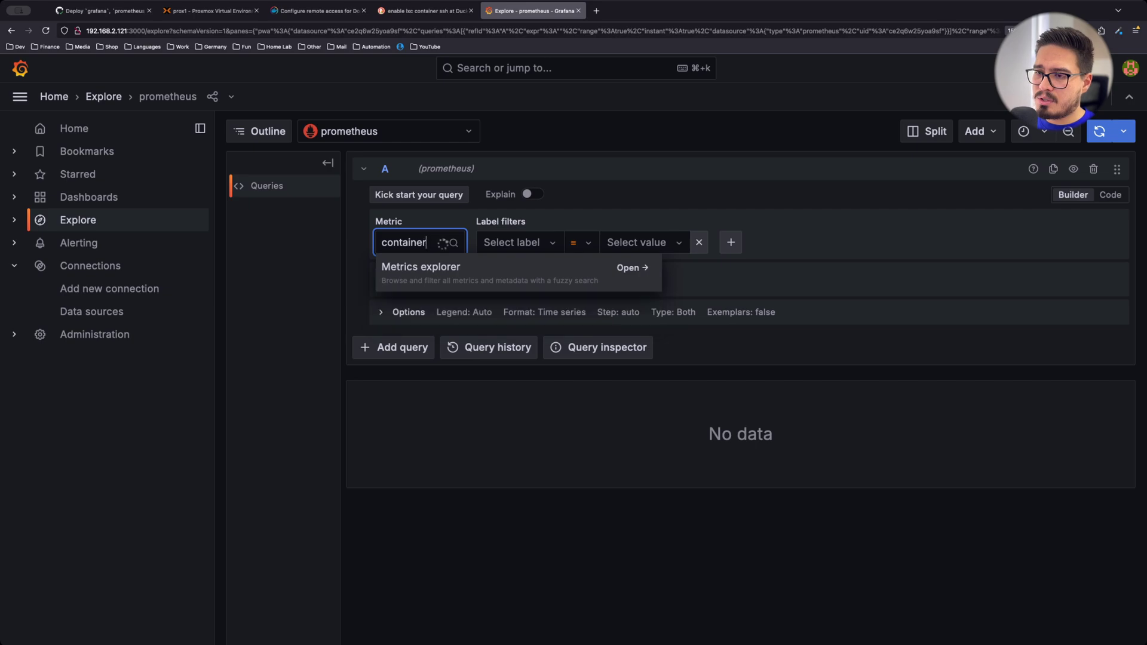
text(_las)
key(Return)
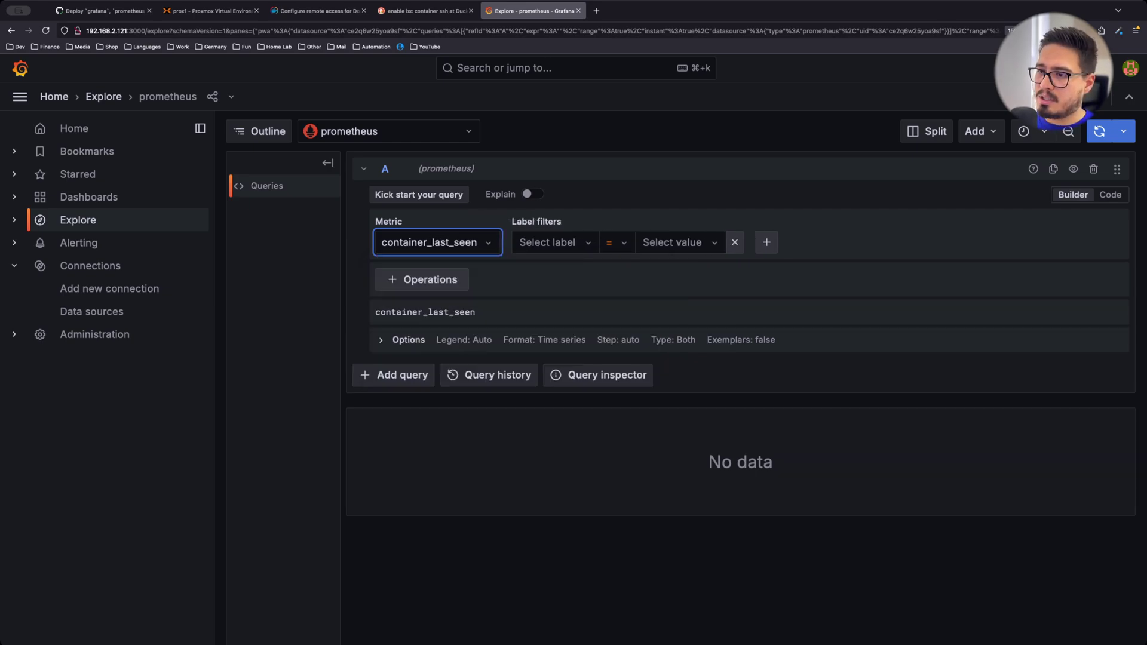
click(1100, 131)
scroll(876, 275, down, 5)
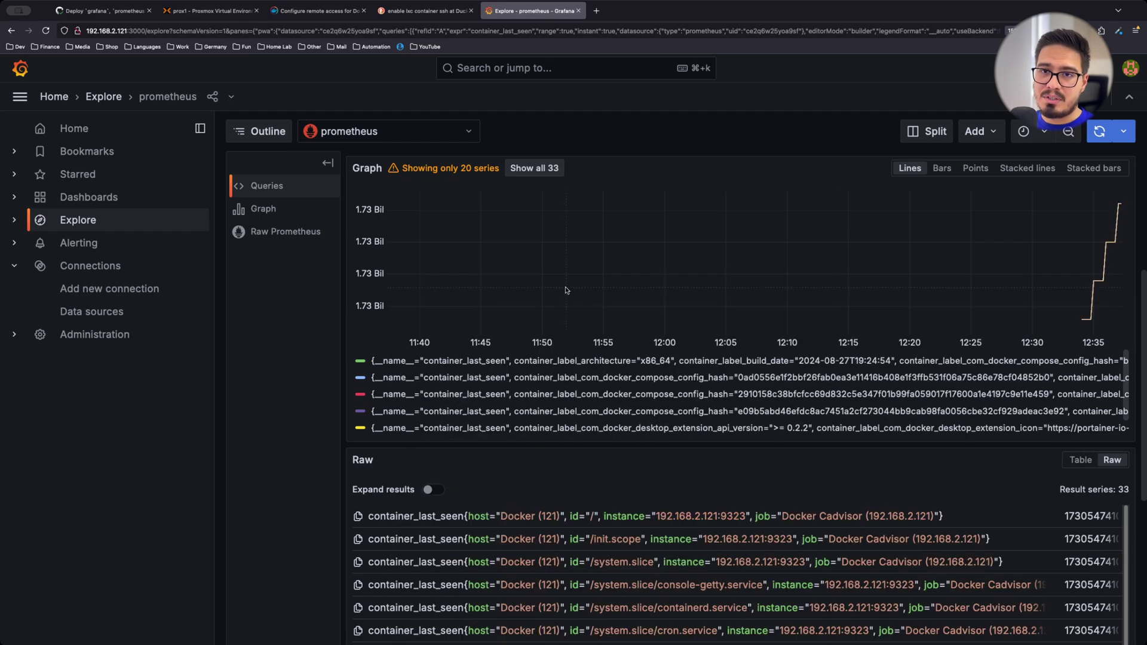
scroll(741, 358, up, 5)
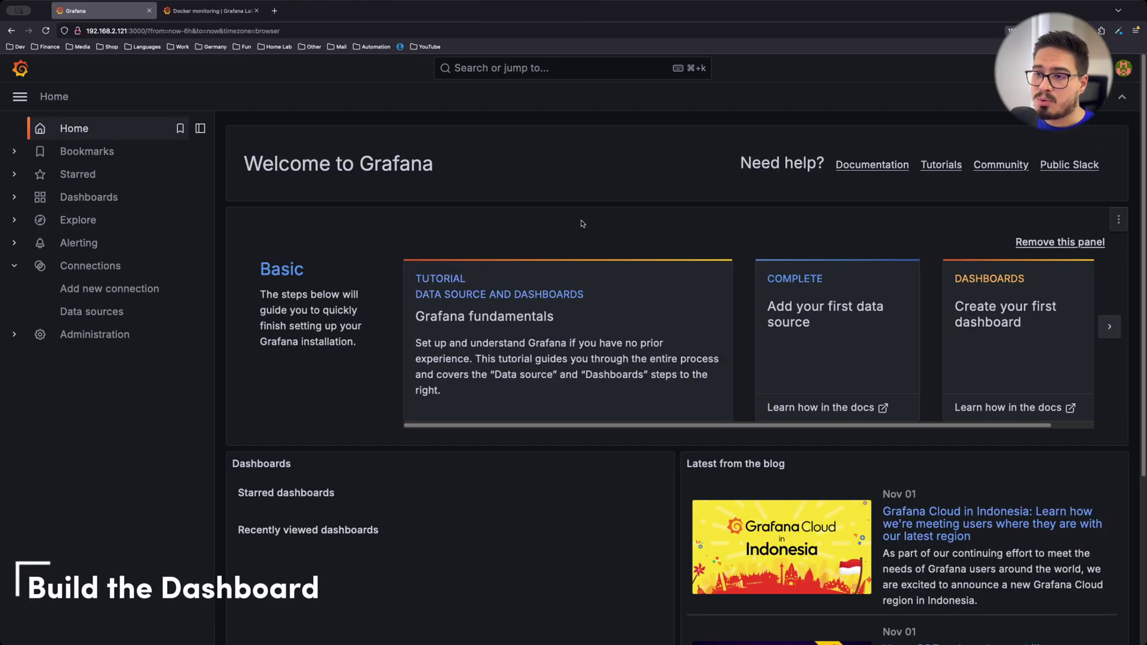
Go to the Dashboards page from the left sidebar; it lists no dashboards yet
click(91, 202)
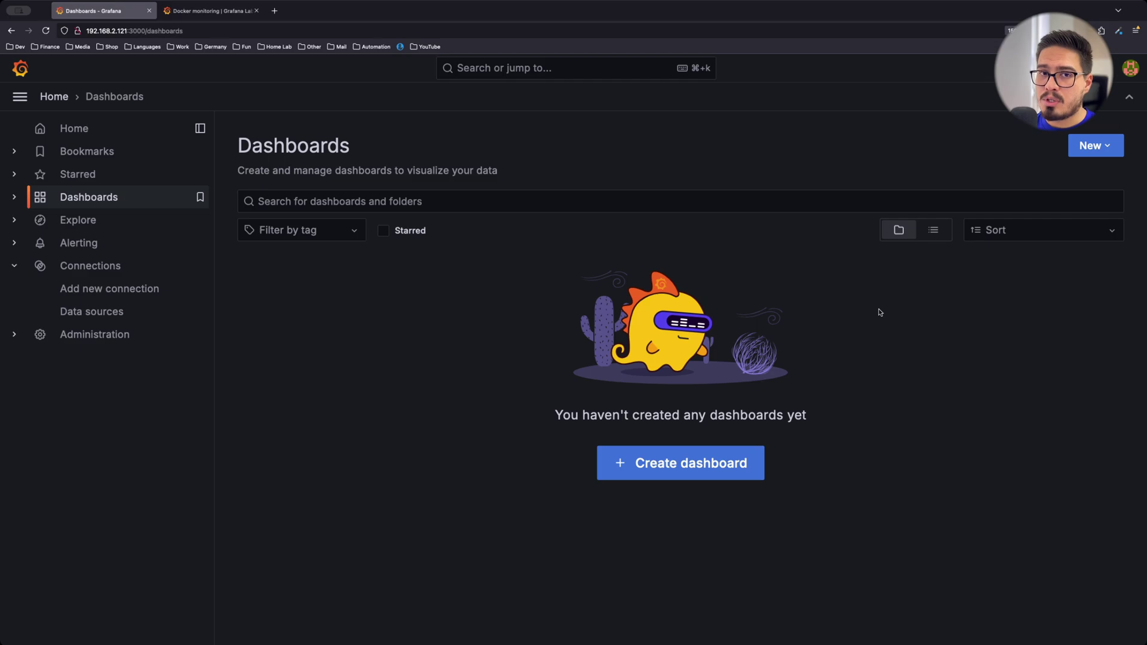
Look over the Docker monitoring dashboard page (ID 193) on Grafana Labs, then return to Grafana
click(210, 12)
scroll(555, 311, up, 4)
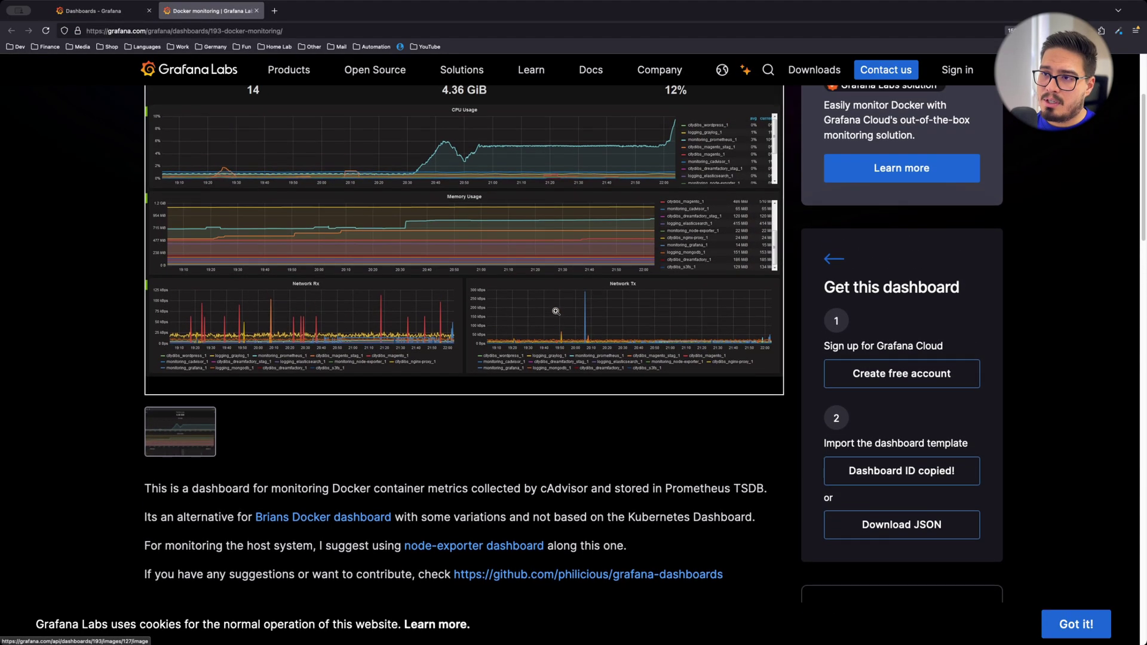
scroll(555, 311, up, 2)
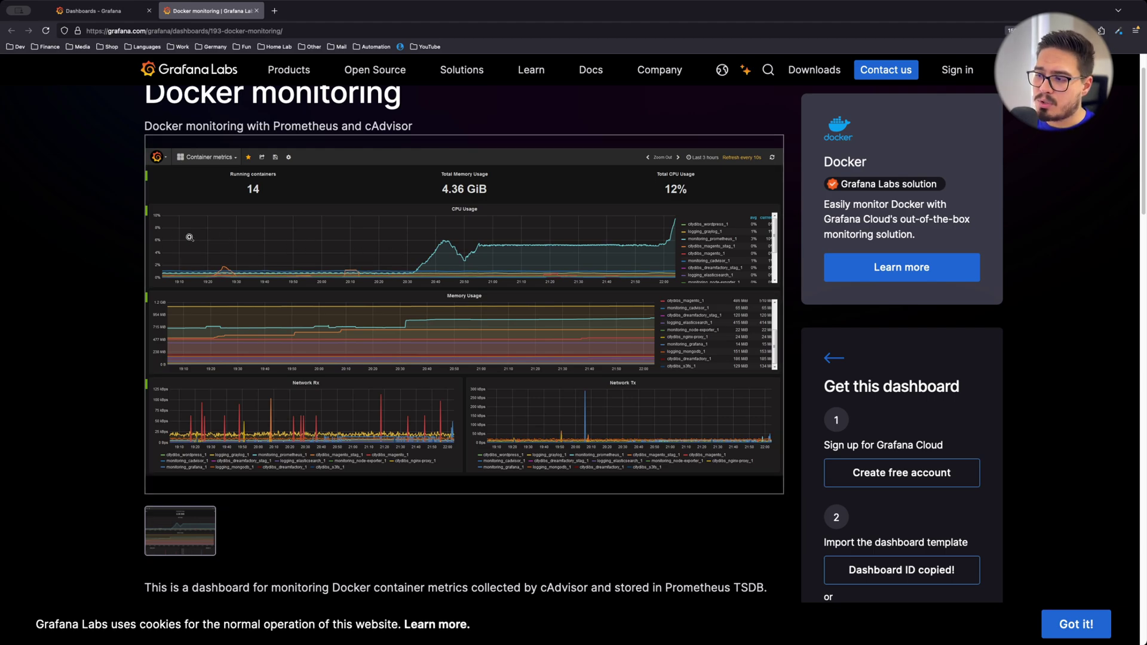
scroll(189, 237, down, 4)
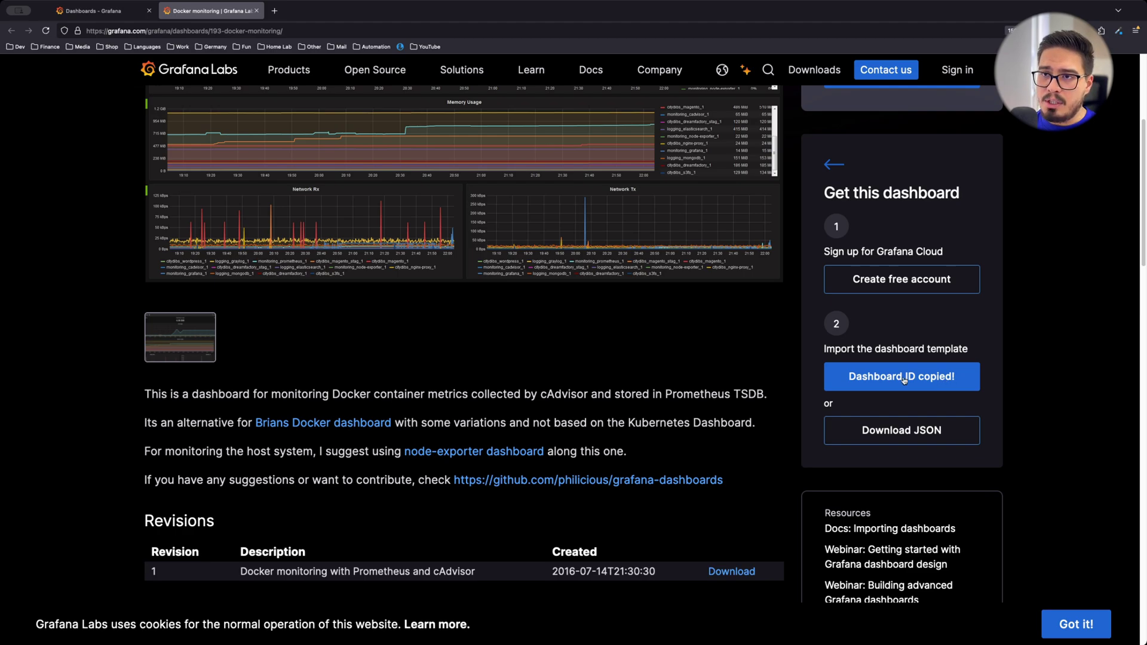
key(ctrl+shift+Tab)
Import dashboard ID 193 from Grafana.com using the prometheus data source
click(1114, 147)
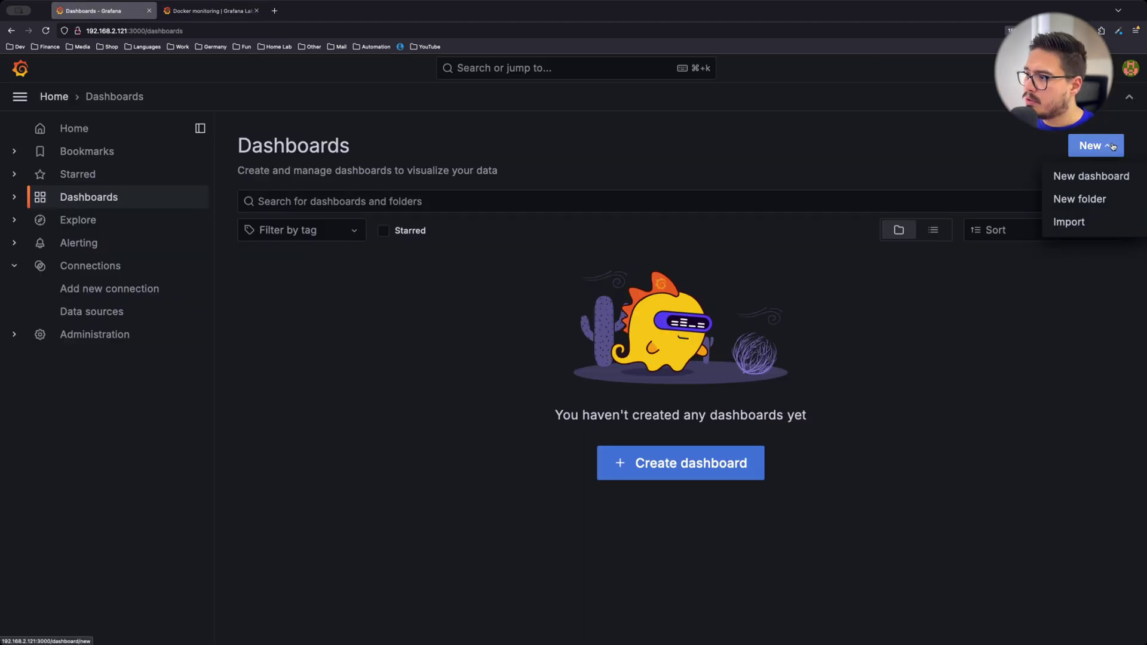
click(1094, 224)
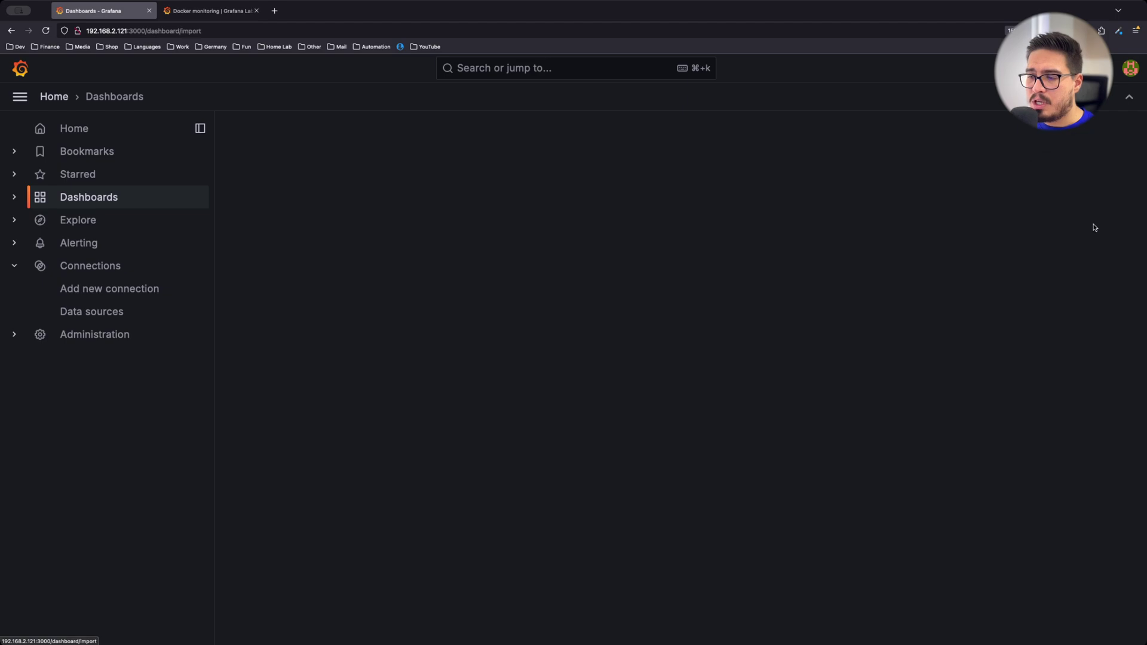
click(350, 332)
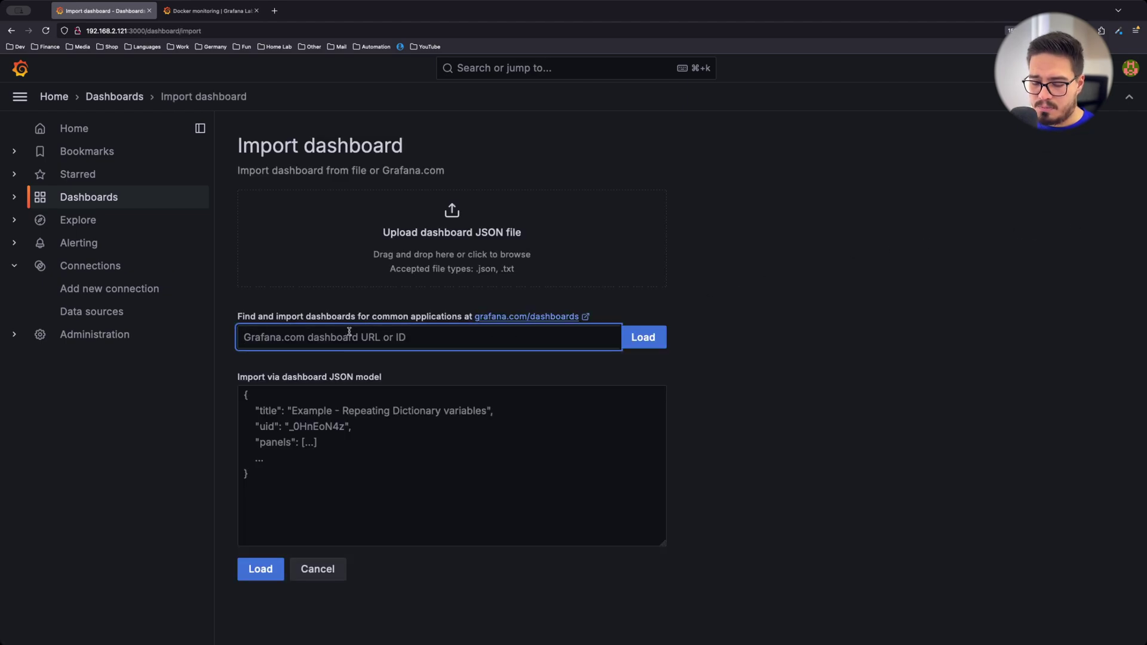
text(193)
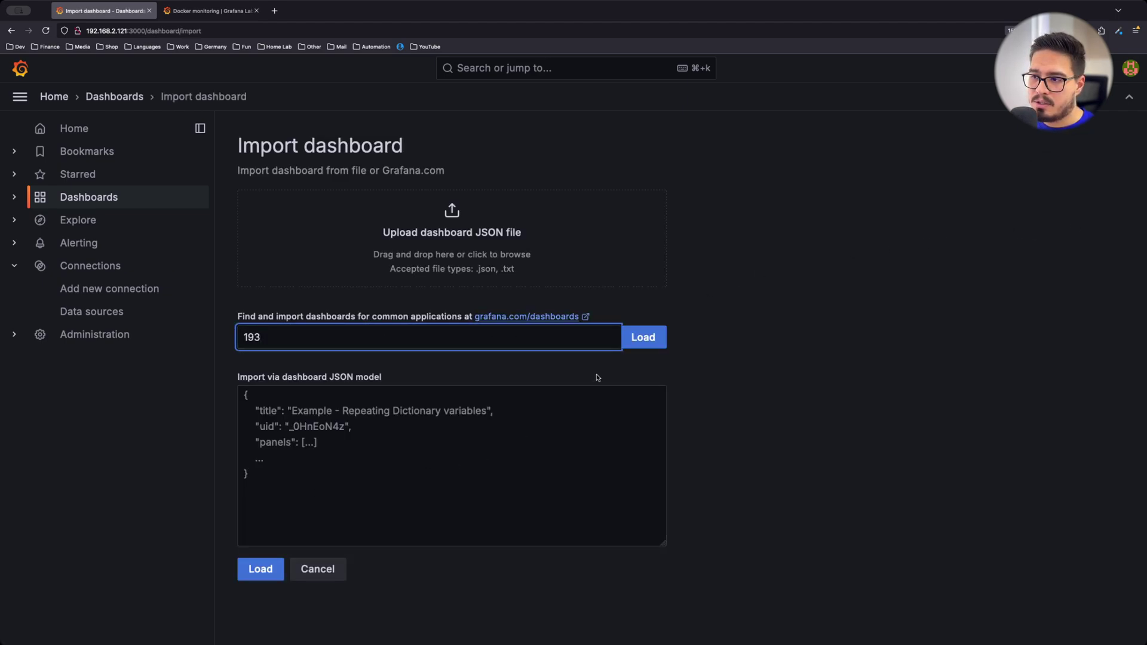
click(644, 338)
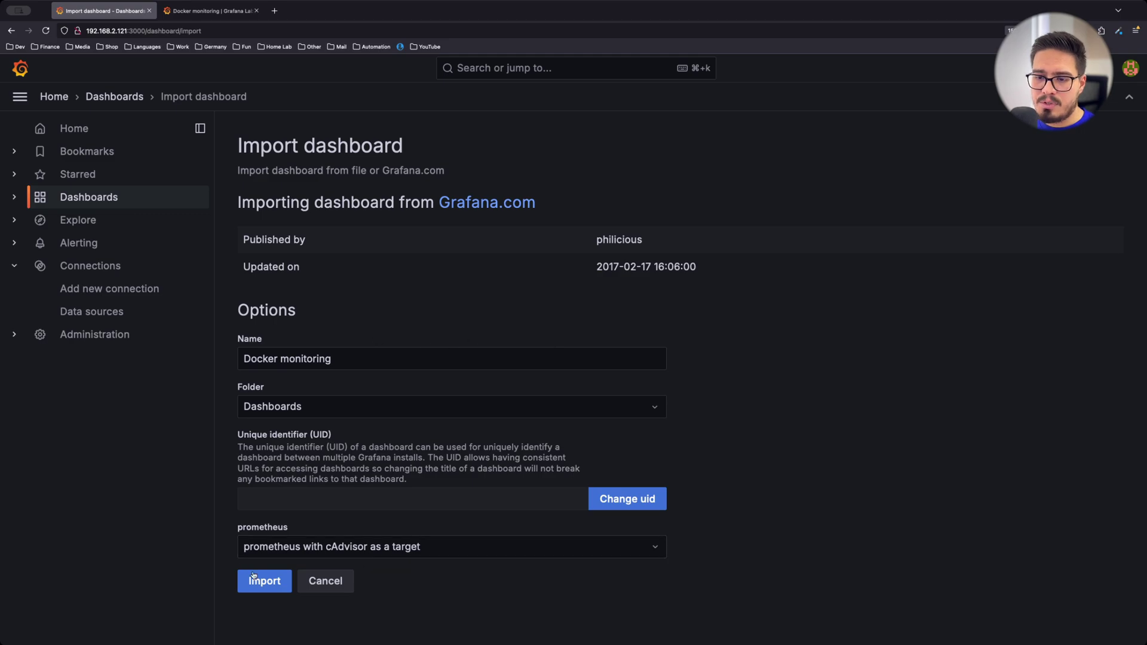
click(459, 547)
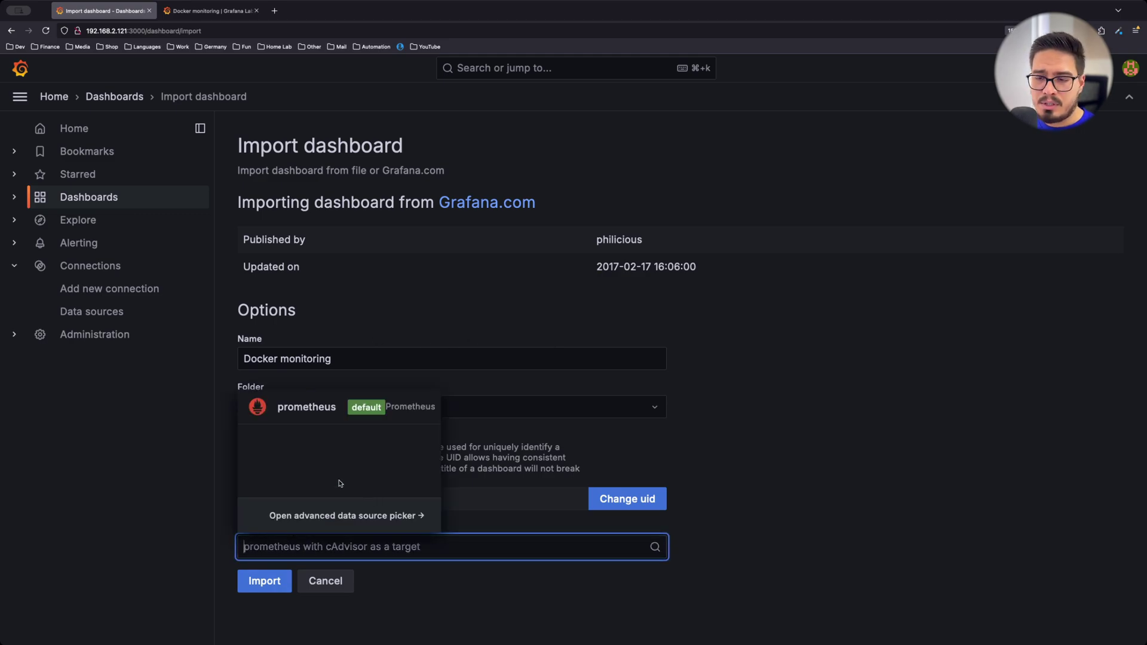
click(319, 409)
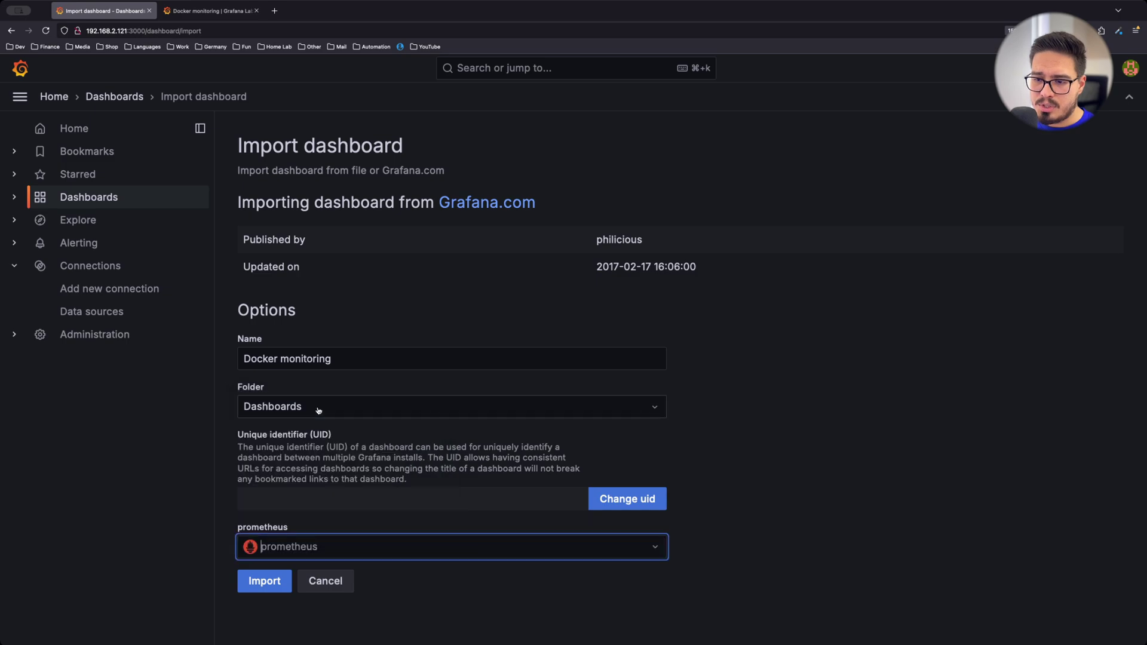
click(270, 583)
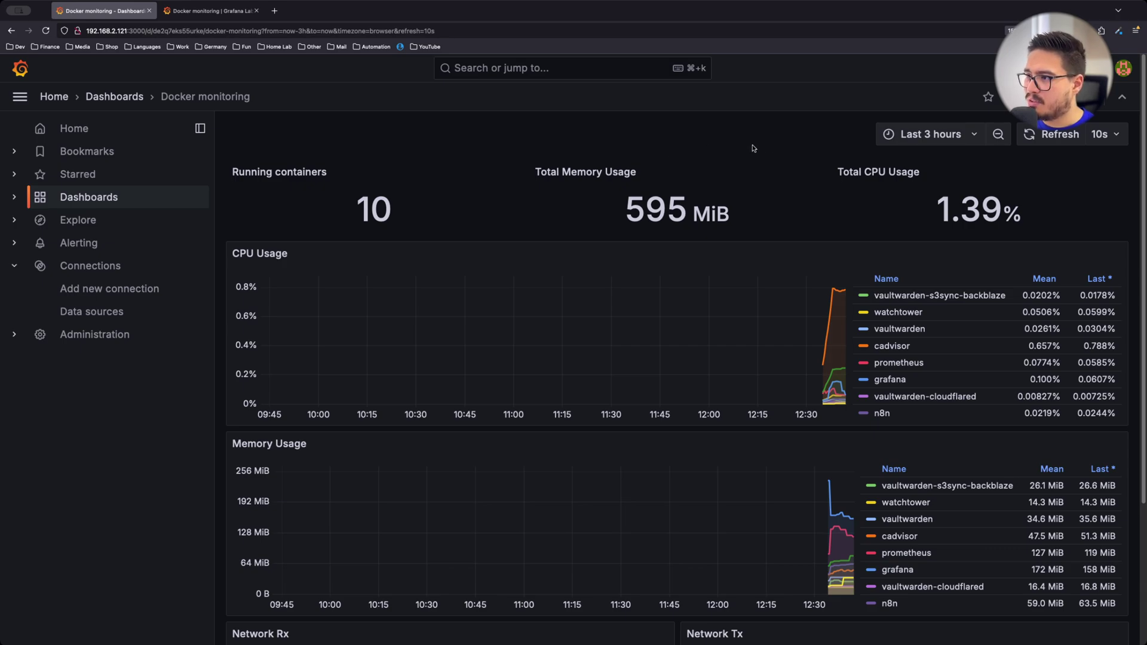
Set the time range to Last 30 minutes and show only vaultwarden in the CPU and memory charts
click(954, 138)
click(933, 219)
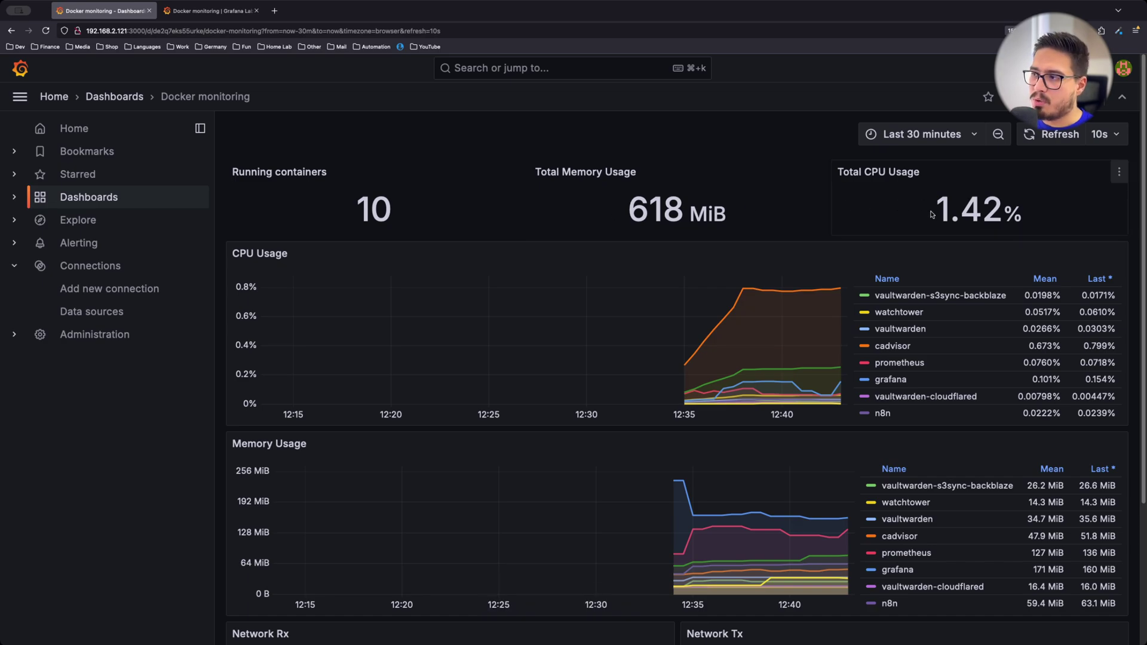
scroll(916, 242, down, 1)
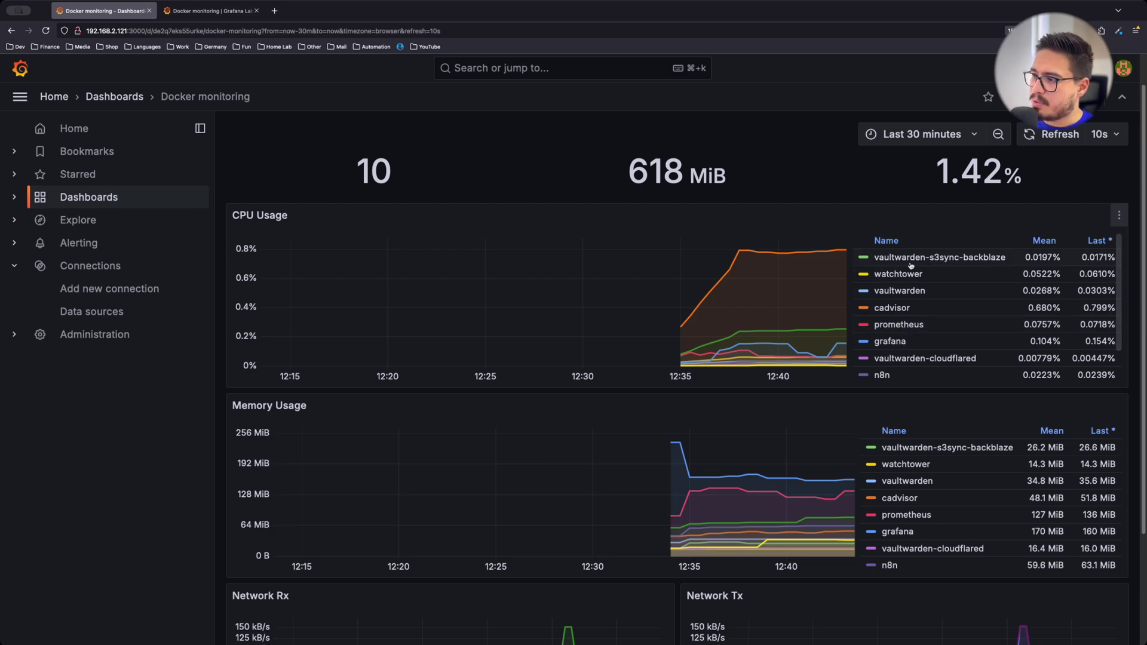
click(896, 291)
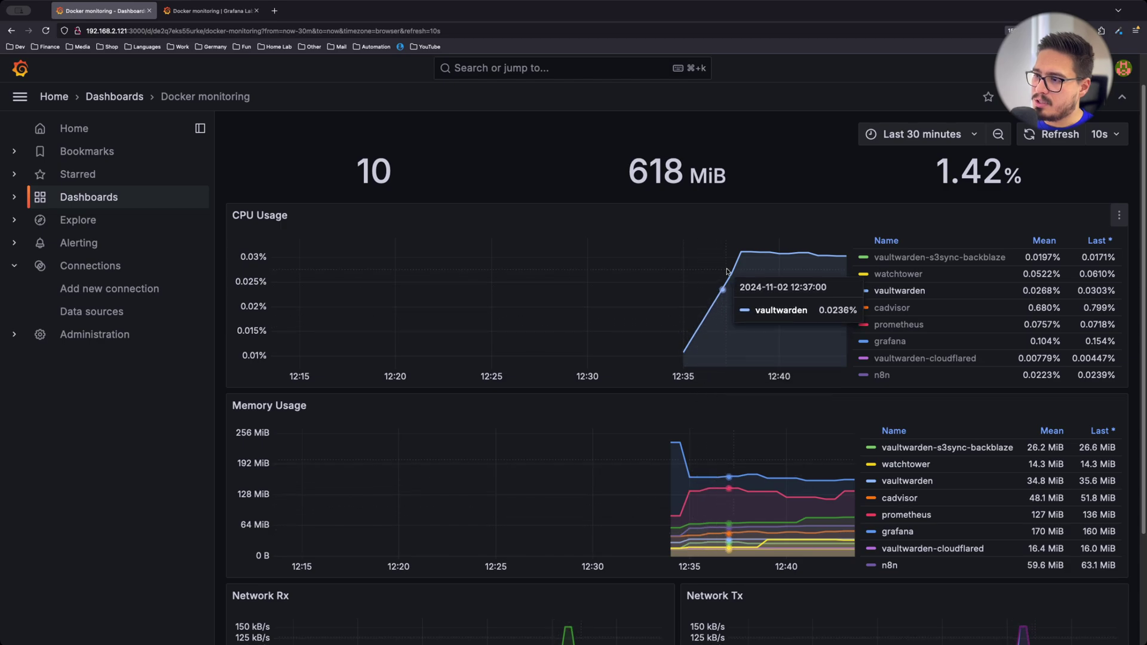
scroll(838, 260, down, 2)
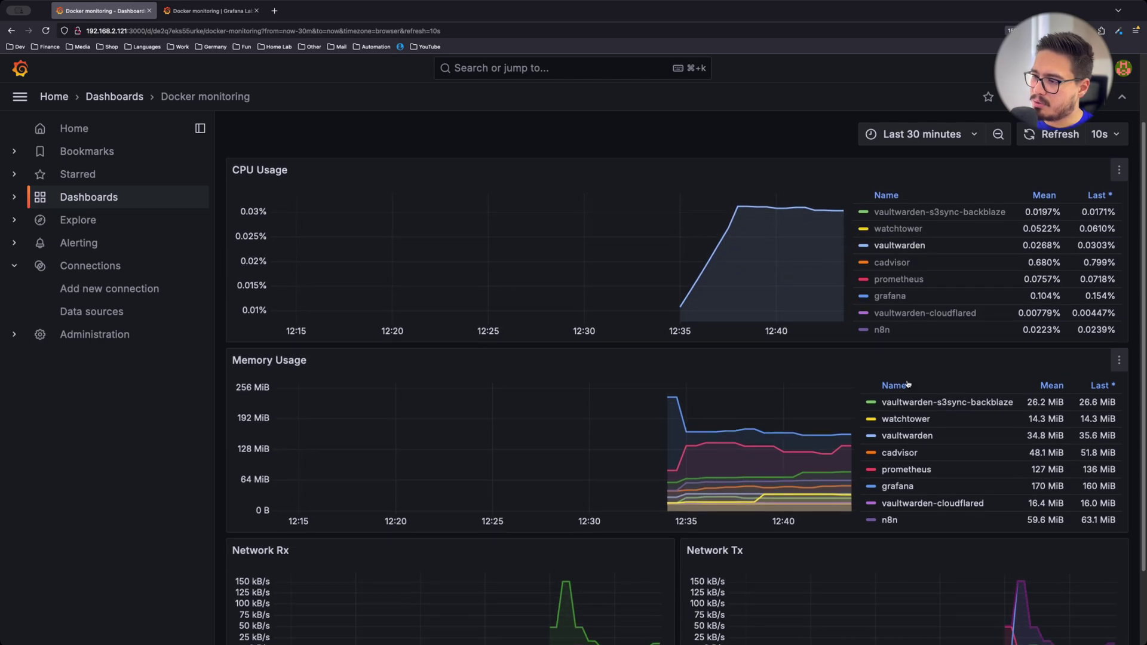
click(906, 436)
scroll(769, 367, down, 1)
scroll(768, 367, down, 1)
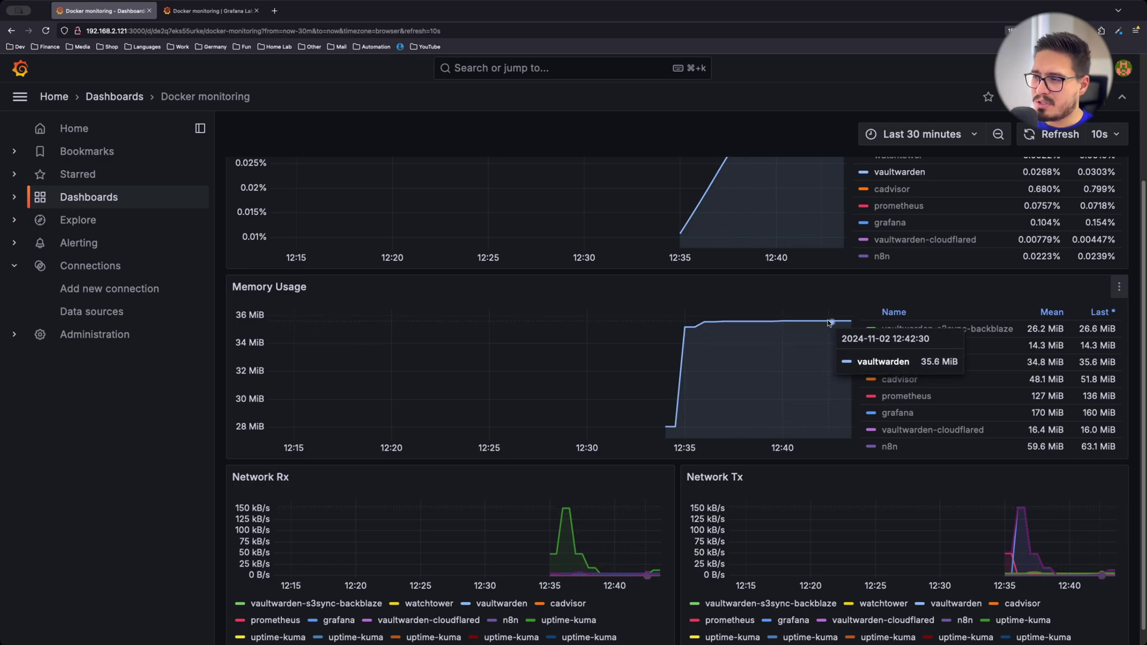
scroll(829, 323, down, 1)
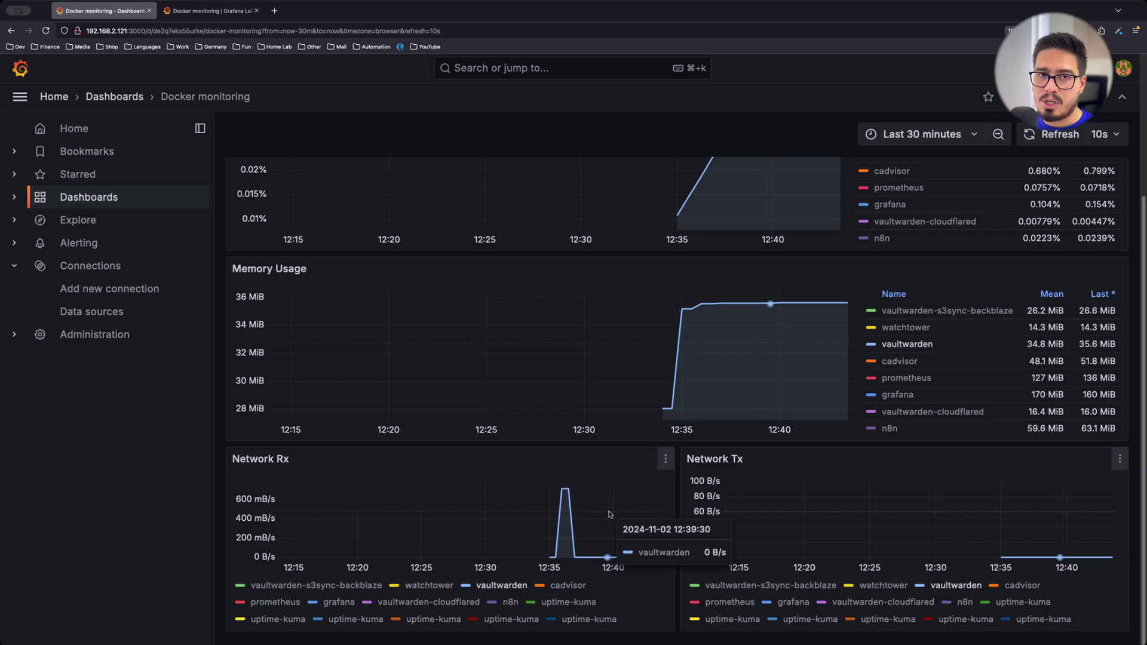
scroll(567, 436, up, 3)
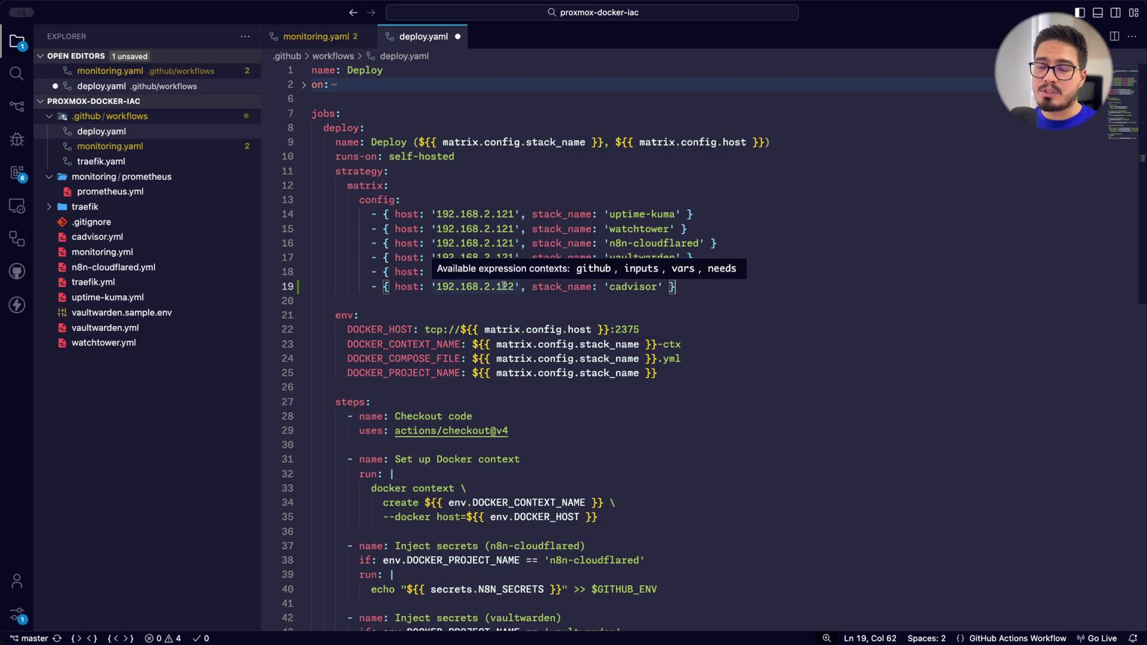
Check the new cadvisor entry for host 192.168.2.122 on line 19 of deploy.yaml
key(Down)
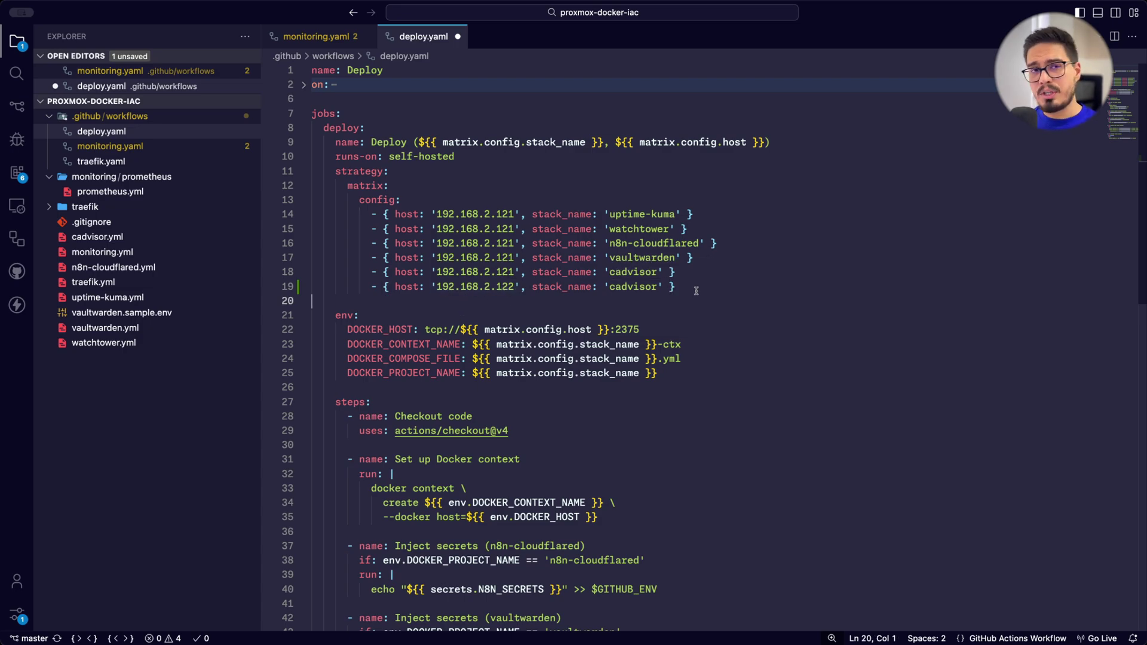
drag(688, 285, 372, 287)
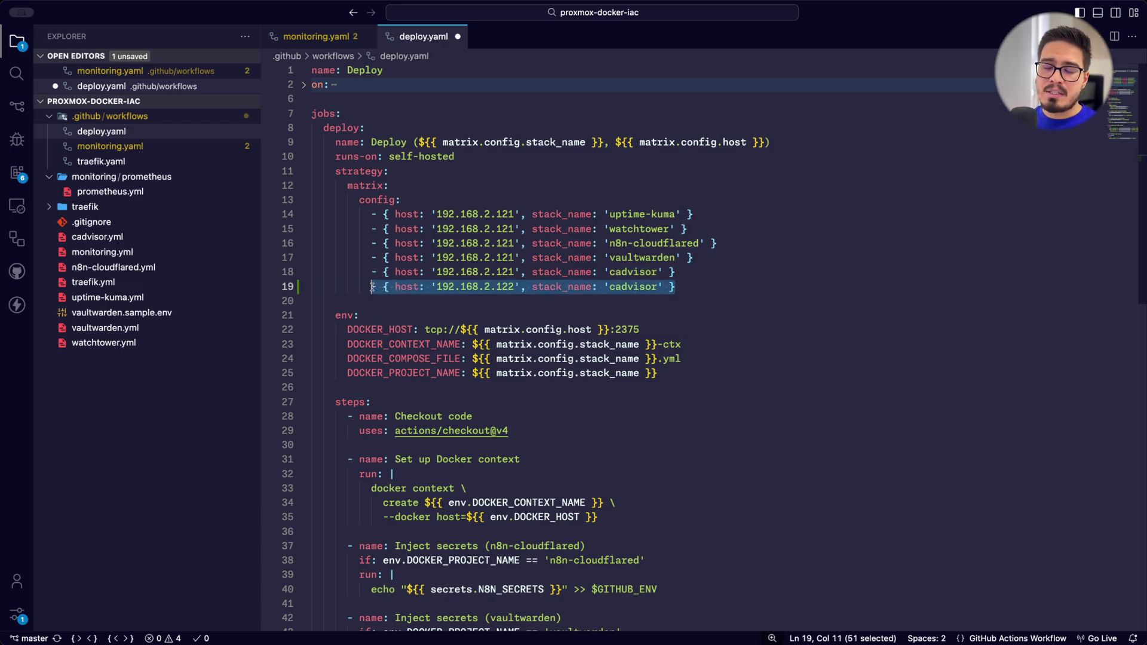
click(467, 303)
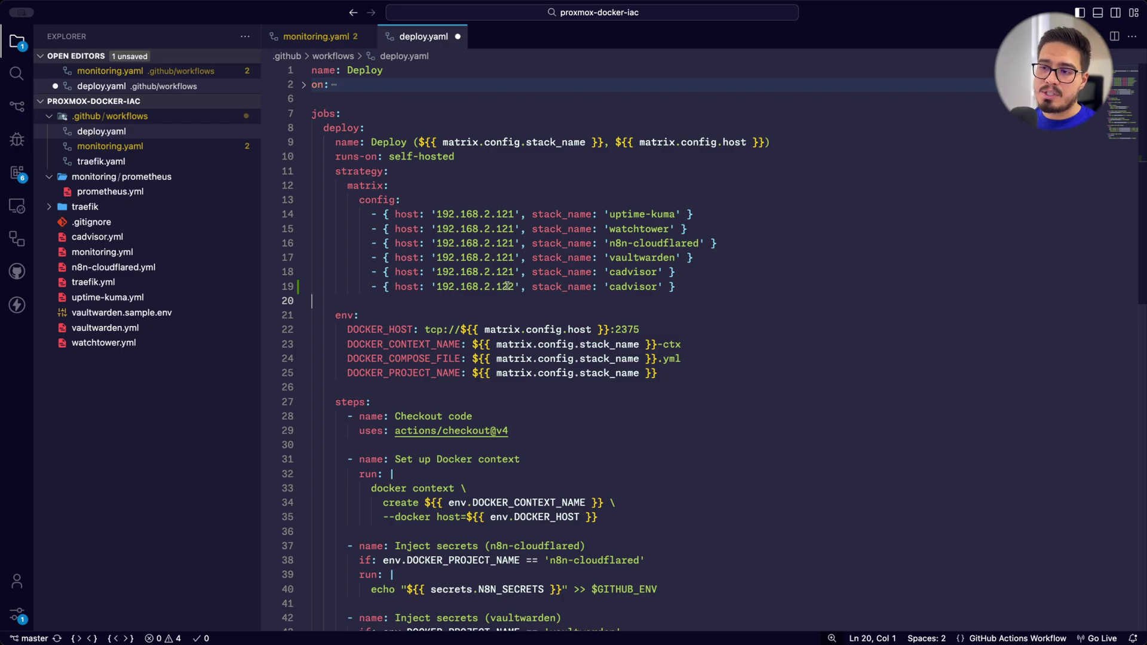
drag(513, 286, 461, 287)
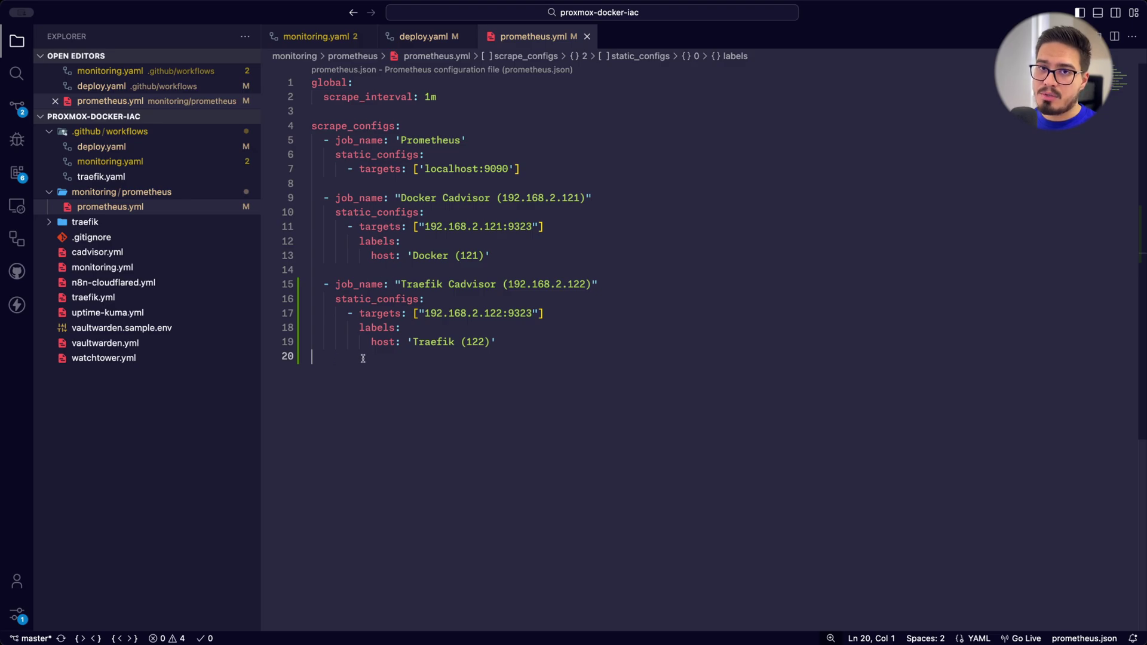
Commit and push the deploy.yaml and prometheus.yml changes with Commit & Push
click(15, 107)
click(243, 100)
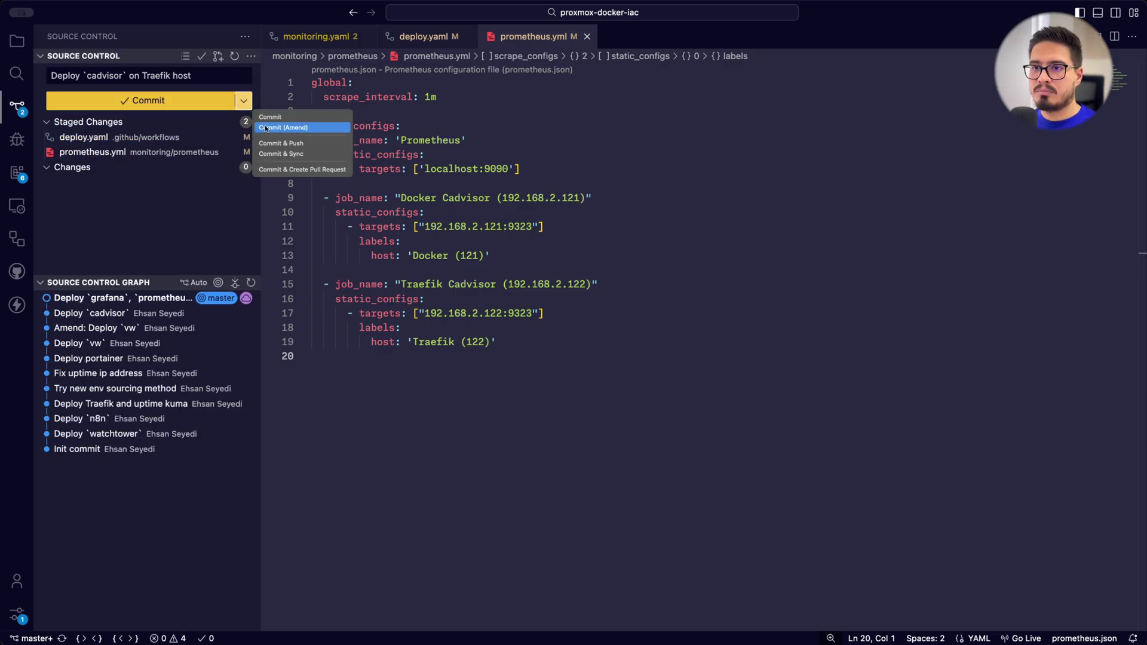
click(290, 146)
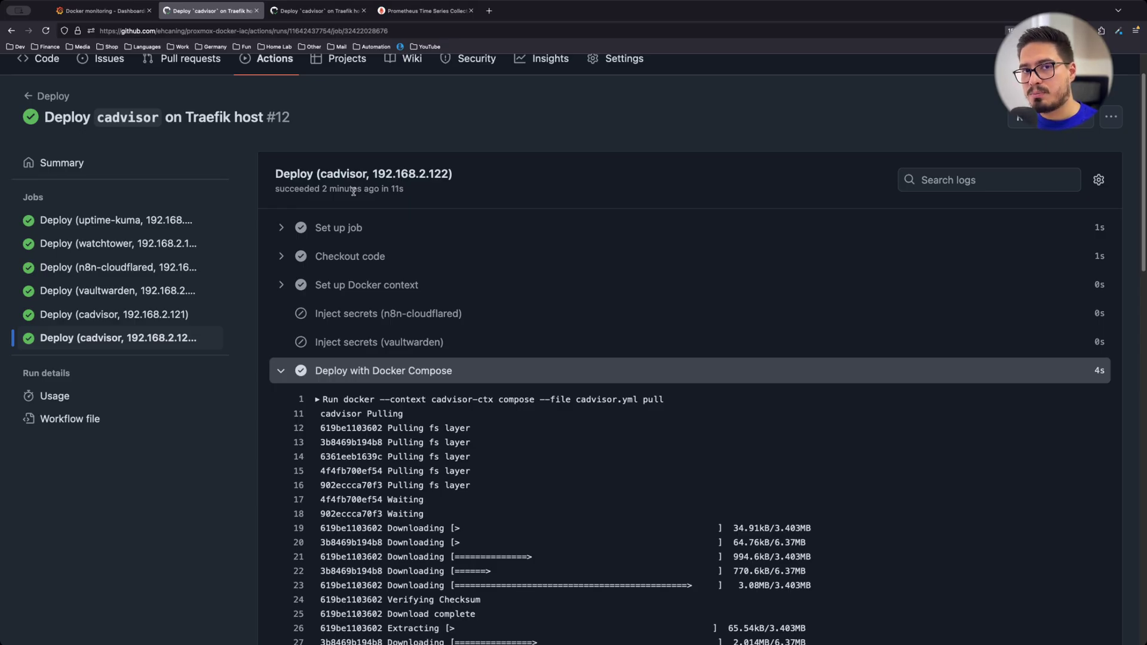
Confirm the cadvisor and monitoring deploy runs succeeded, then view the Prometheus targets page
scroll(354, 191, down, 15)
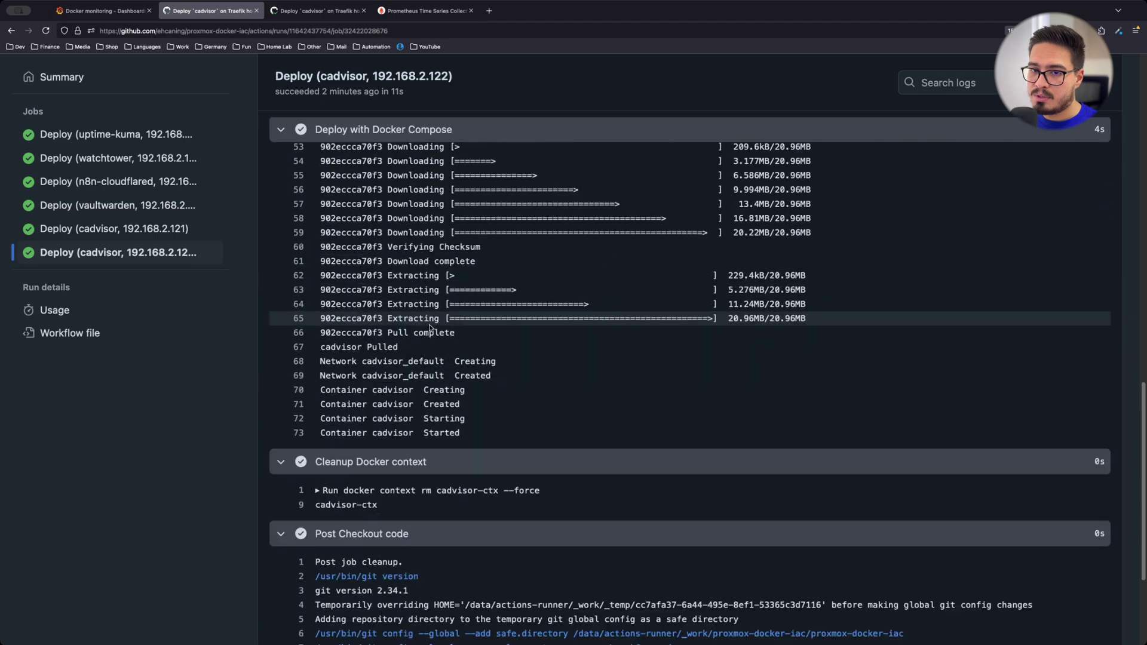
click(311, 14)
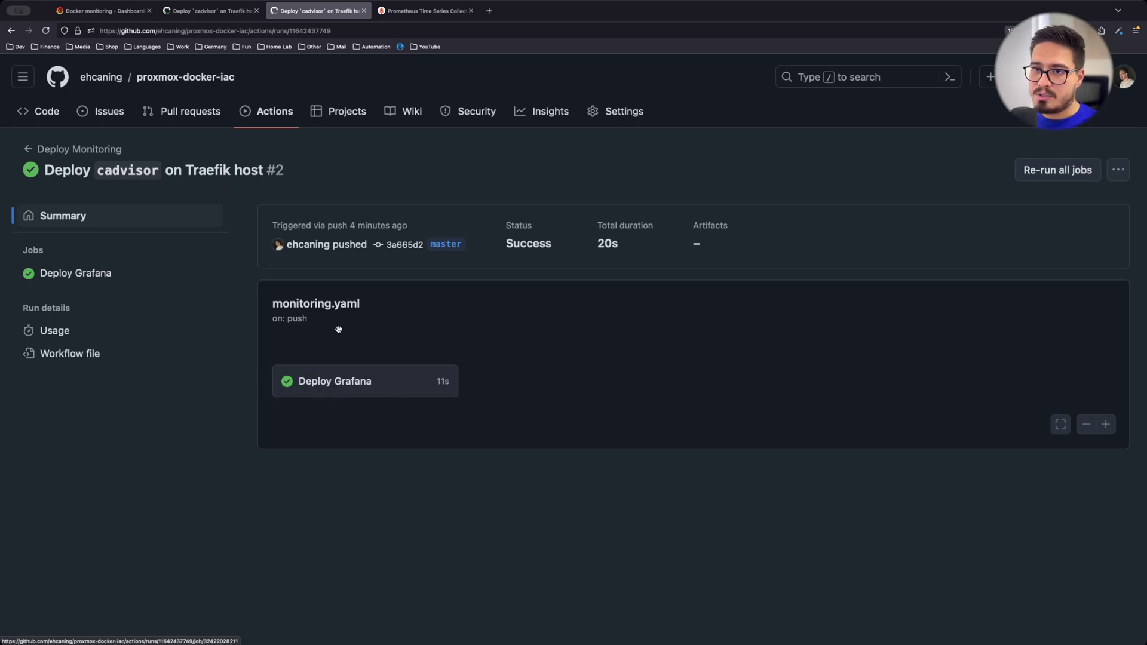
click(411, 13)
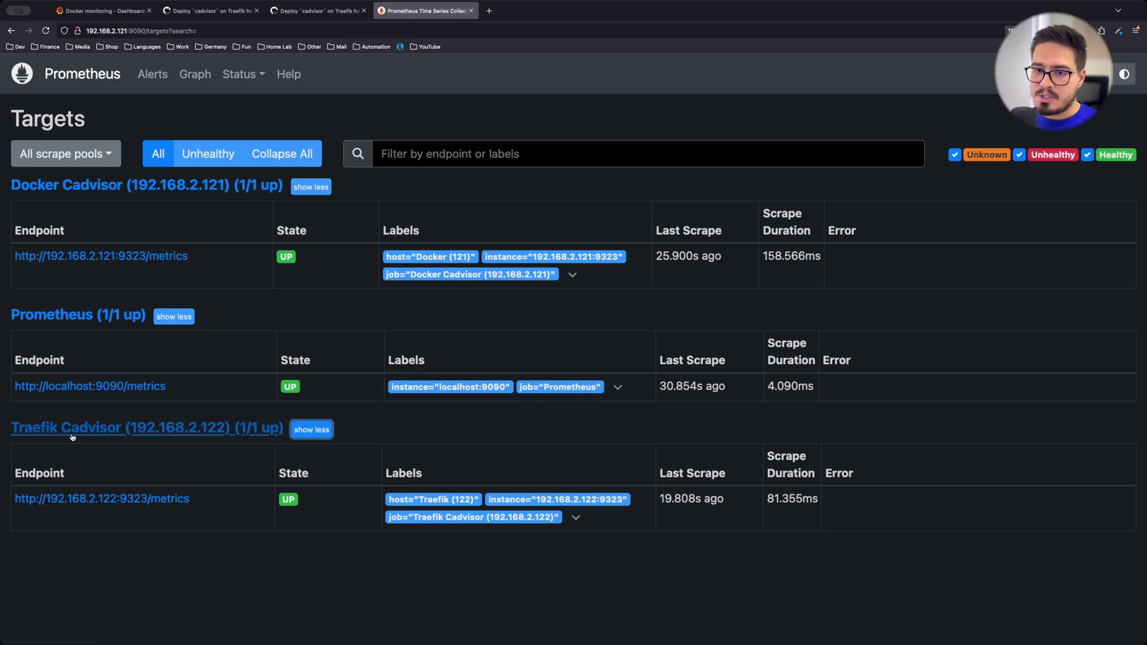
Show only the traefik series in the Grafana dashboard's CPU Usage chart
click(112, 16)
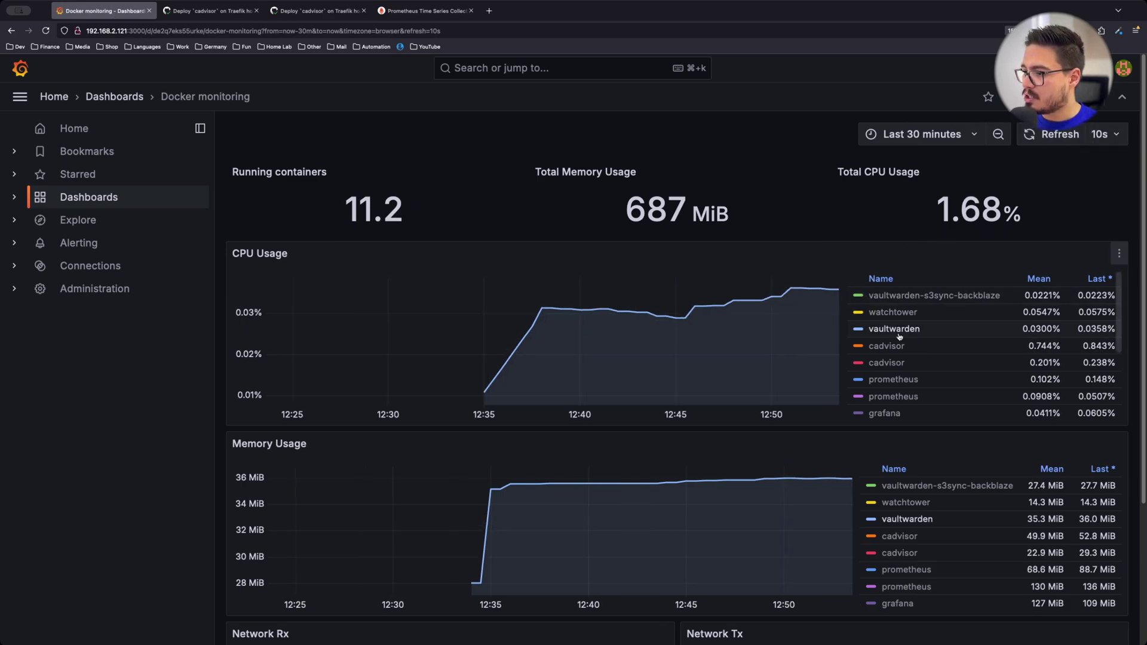
scroll(926, 353, down, 2)
scroll(926, 353, down, 3)
click(873, 360)
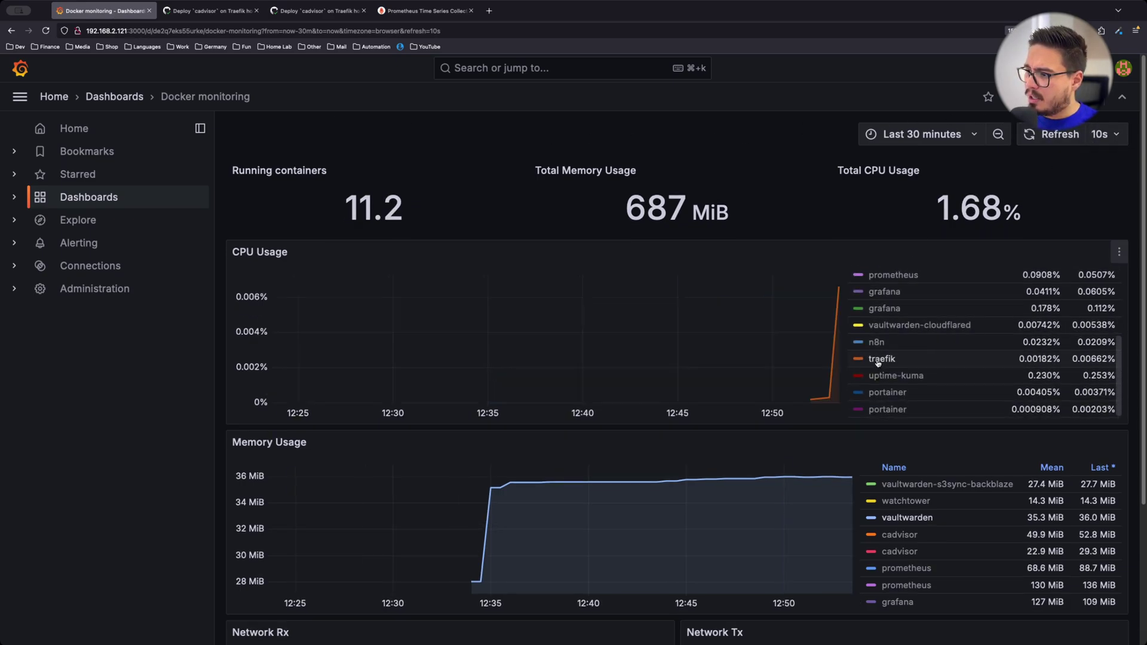
mouse_move(839, 346)
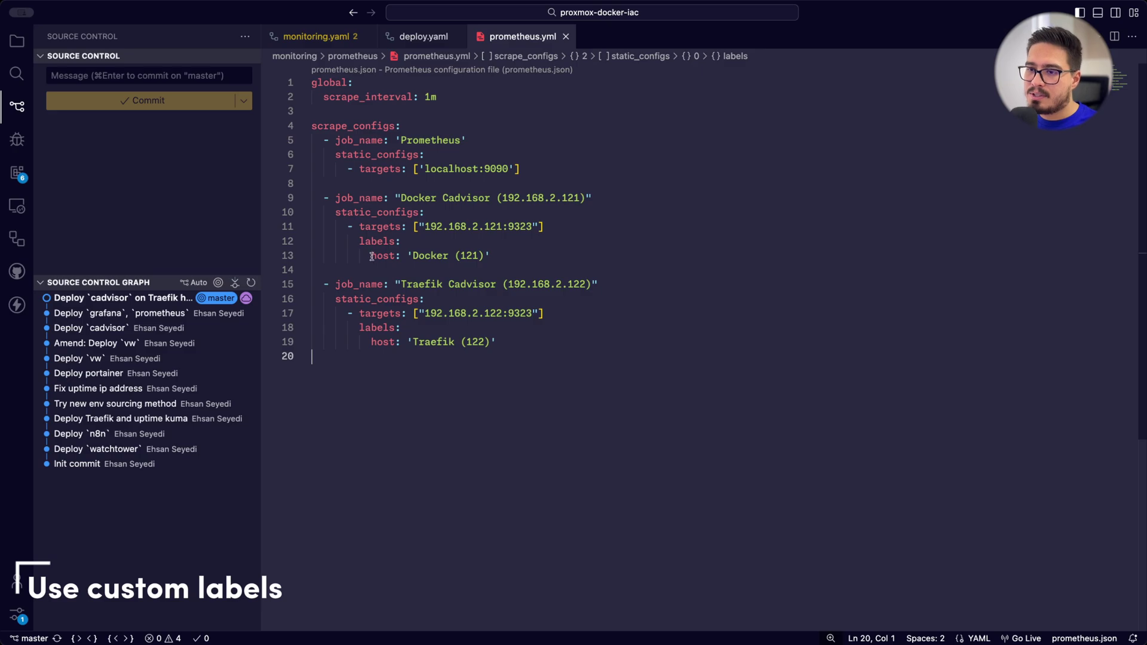
Select the 'Docker (121)' host label line in prometheus.yml
drag(372, 256, 490, 256)
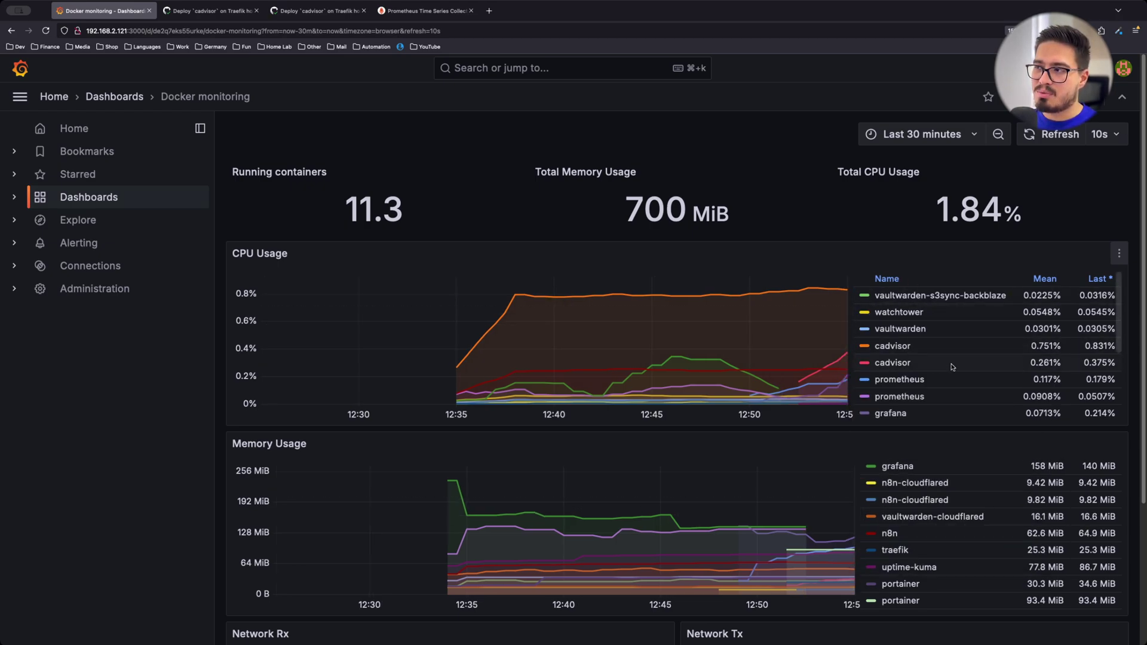
Set the CPU Usage panel's legend format to {{name}} - {{host}} and return to the dashboard
click(1120, 254)
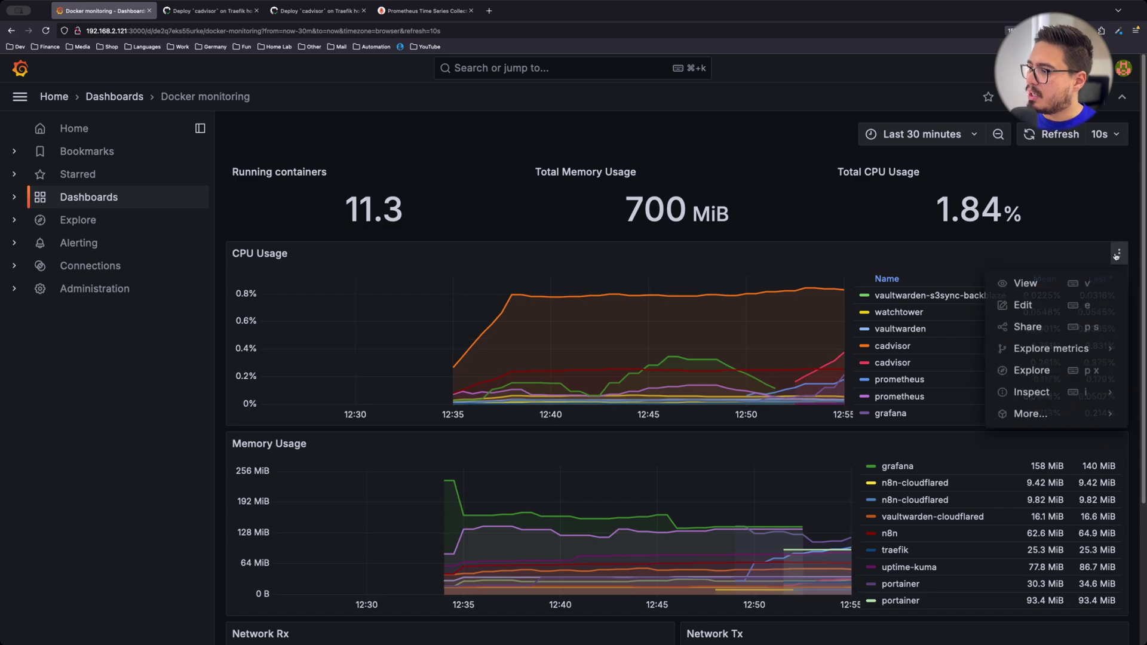
click(1063, 307)
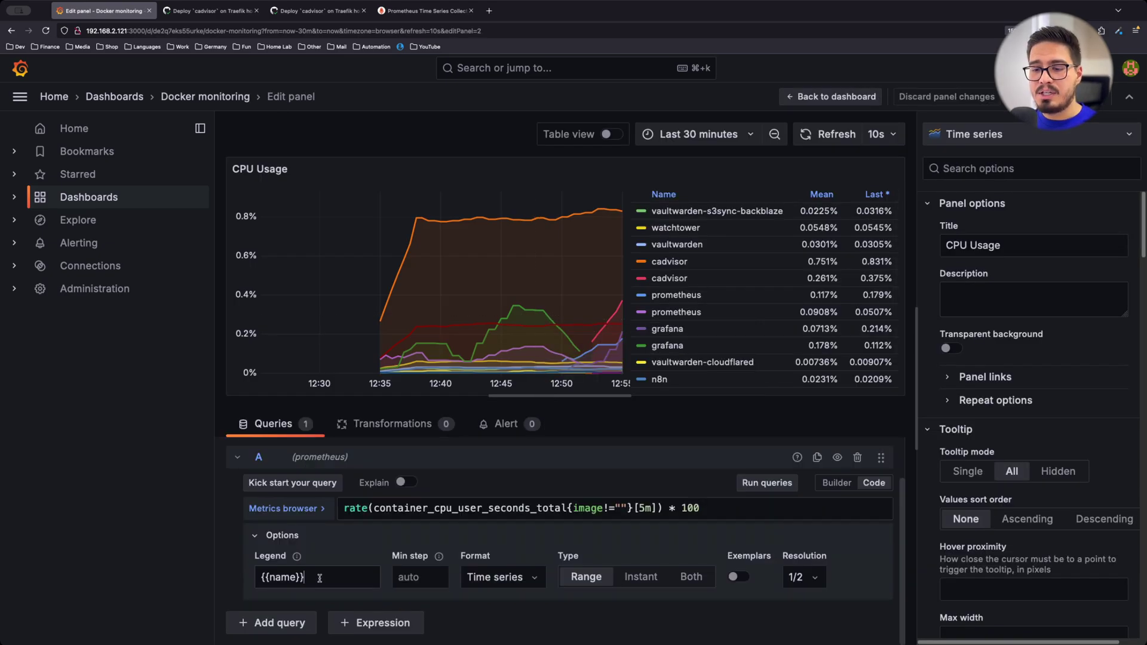
click(321, 577)
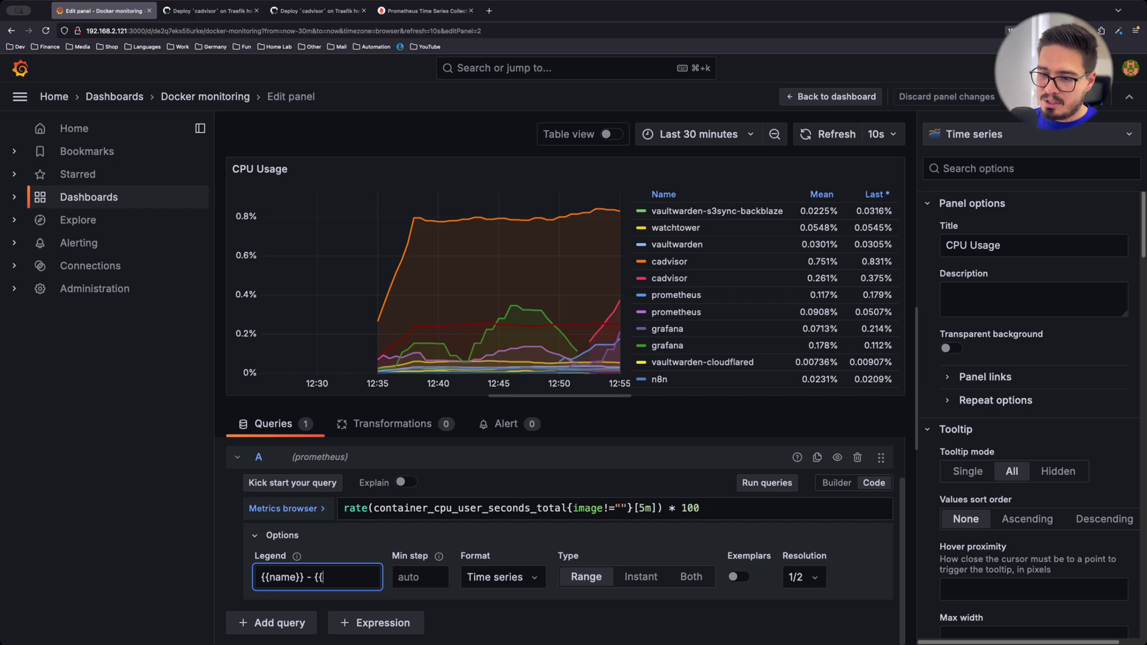
text(- {{host)
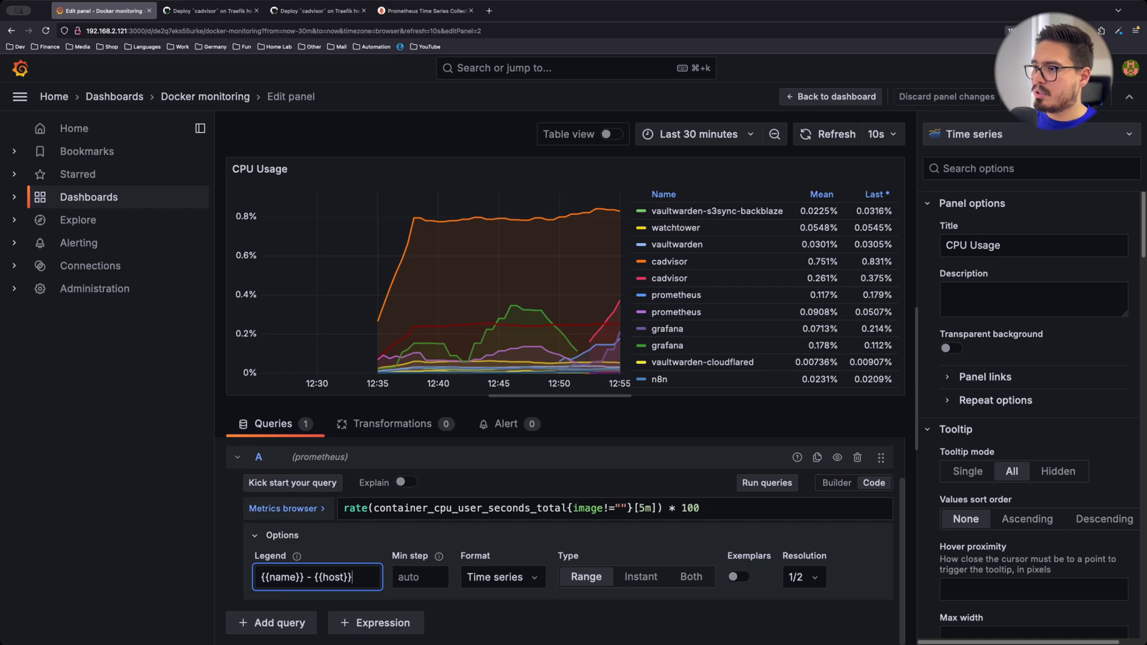
key(Return)
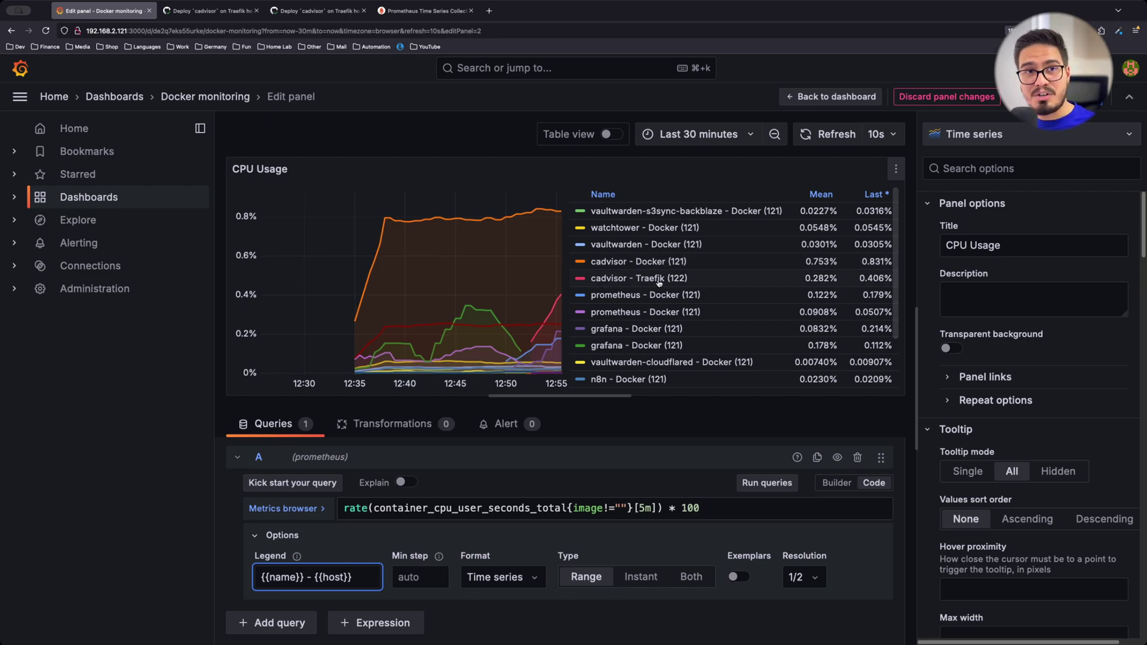
key(Escape)
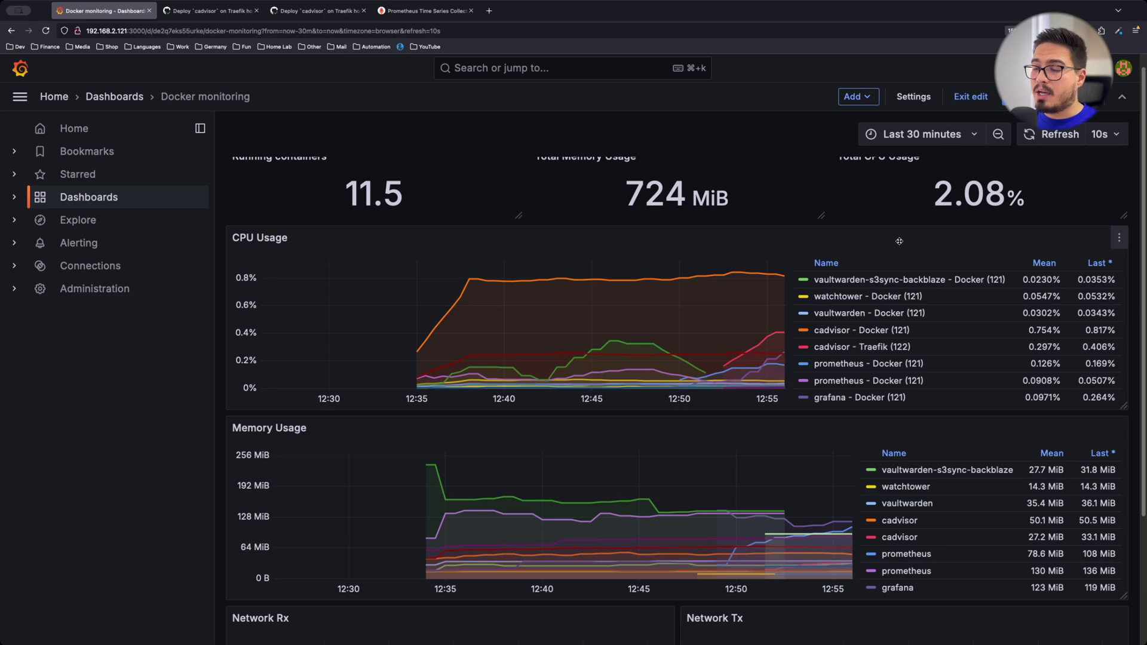
scroll(932, 520, down, 3)
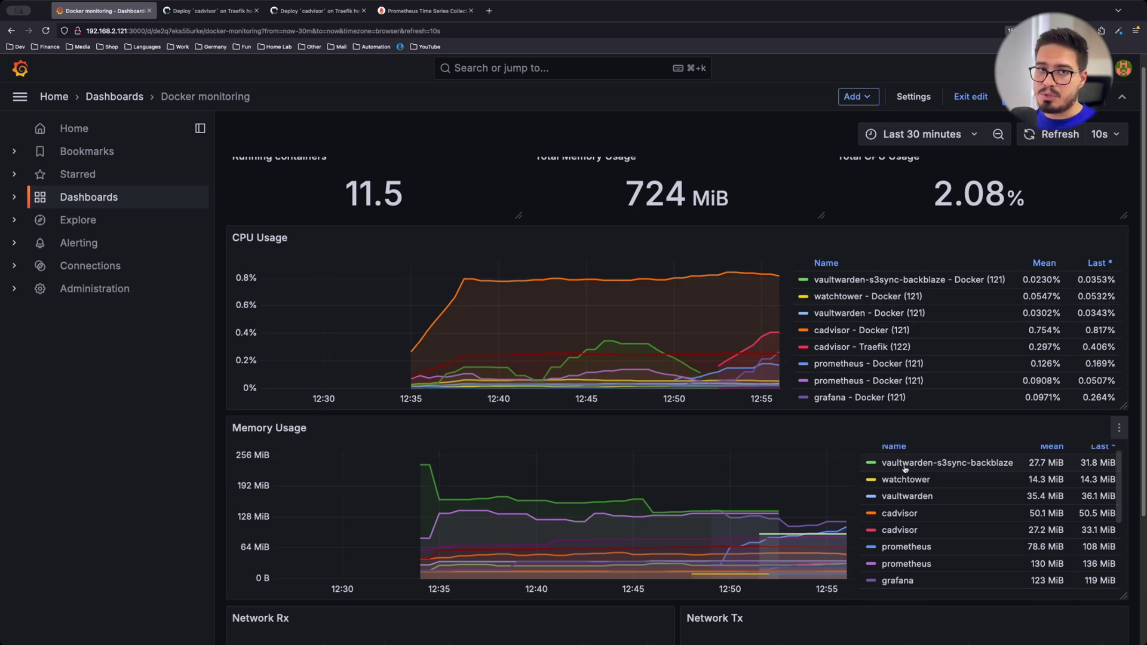